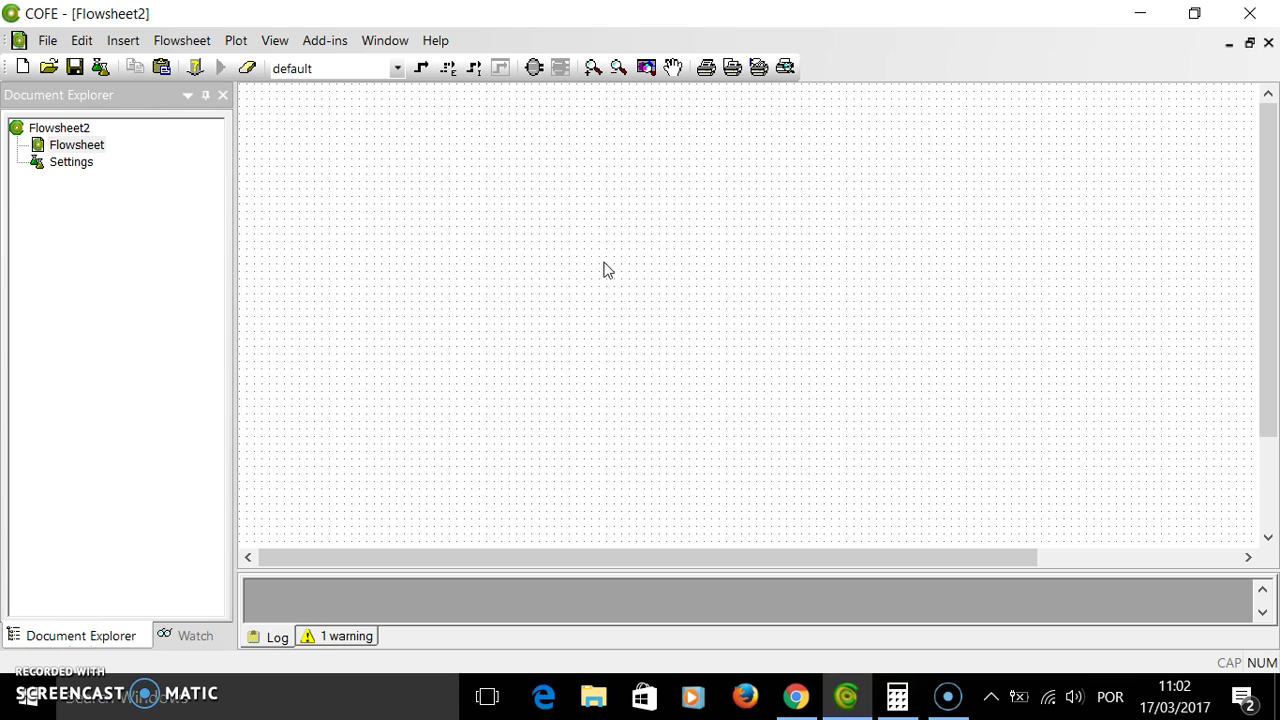
Step: Add the Water-nButanol-UNIQUAC property package from TEA (CAPE-OPEN 1.1) and assign it to the default stream type
{"action": "left_click", "coordinate": [100, 67]}
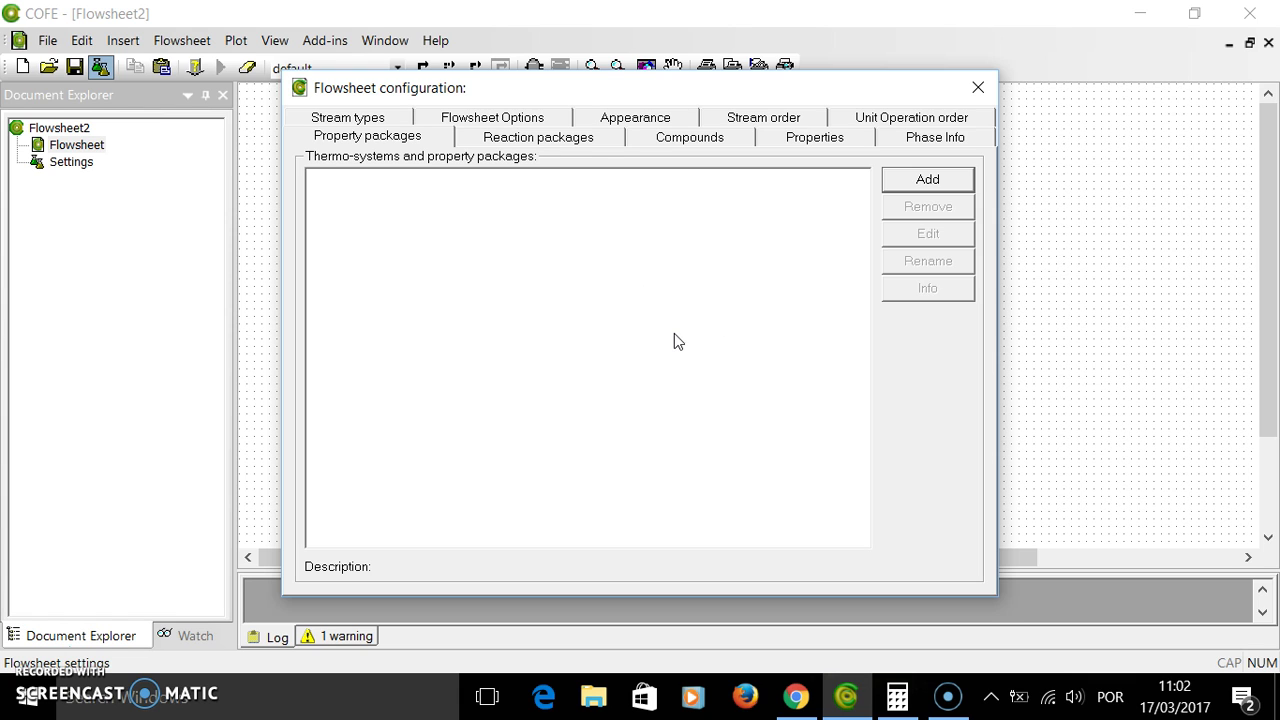
{"action": "left_click", "coordinate": [924, 177]}
{"action": "left_click", "coordinate": [550, 243]}
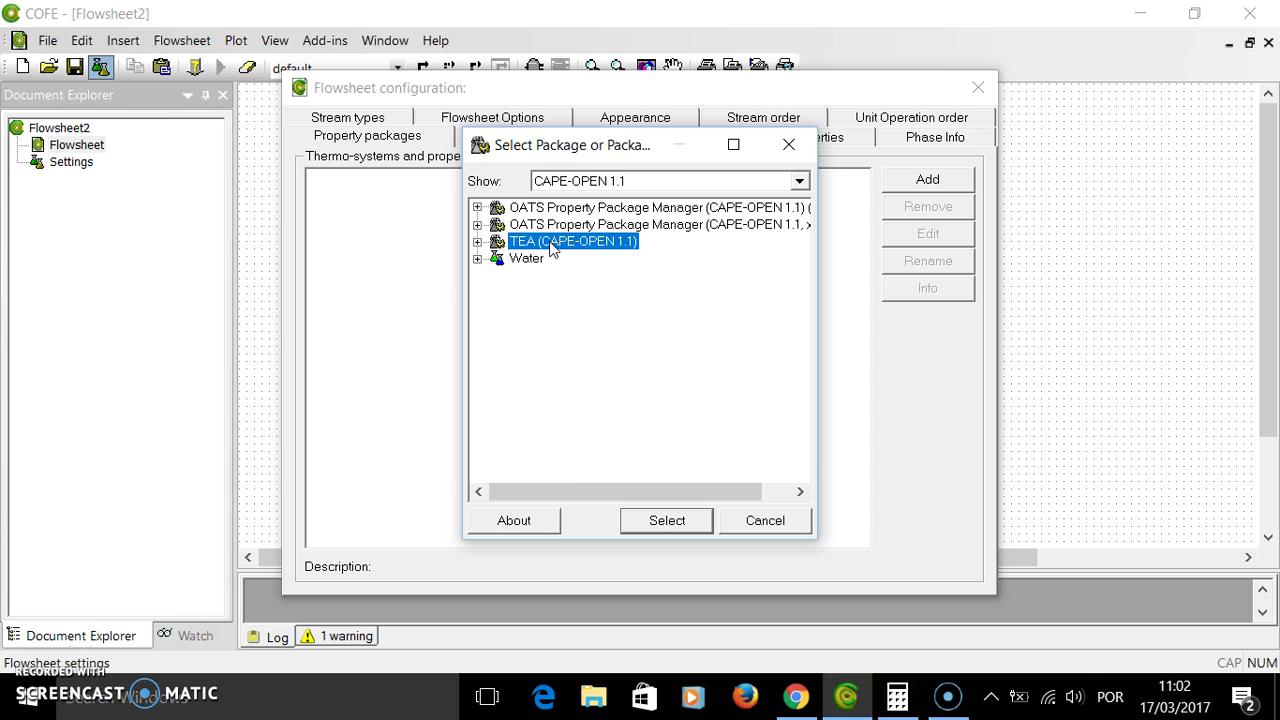
{"action": "left_click", "coordinate": [667, 522]}
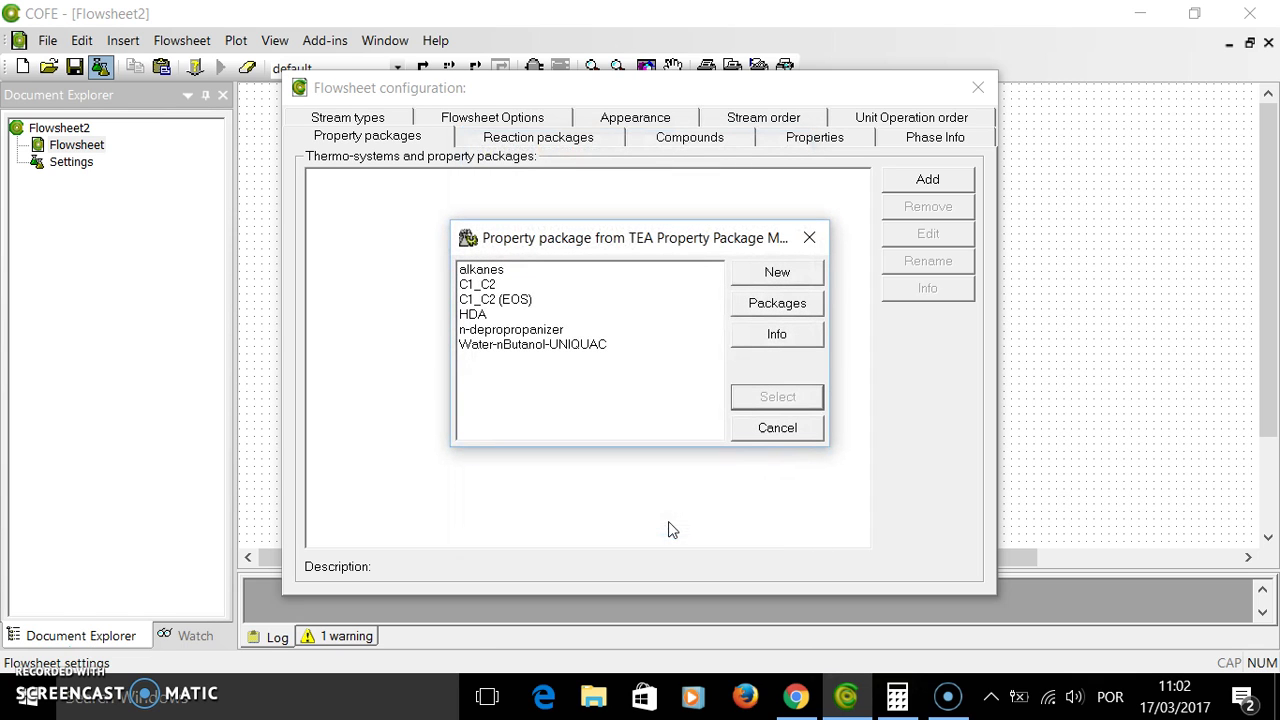
{"action": "left_click", "coordinate": [578, 348]}
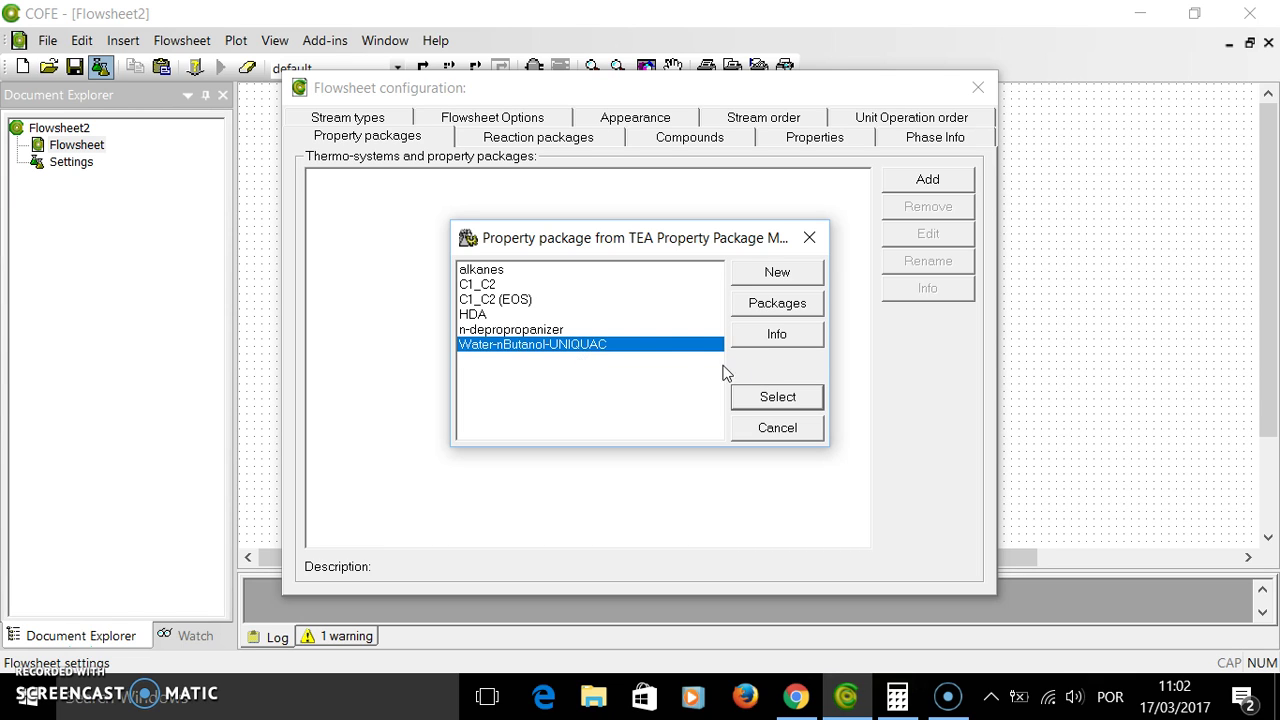
{"action": "left_click", "coordinate": [785, 398]}
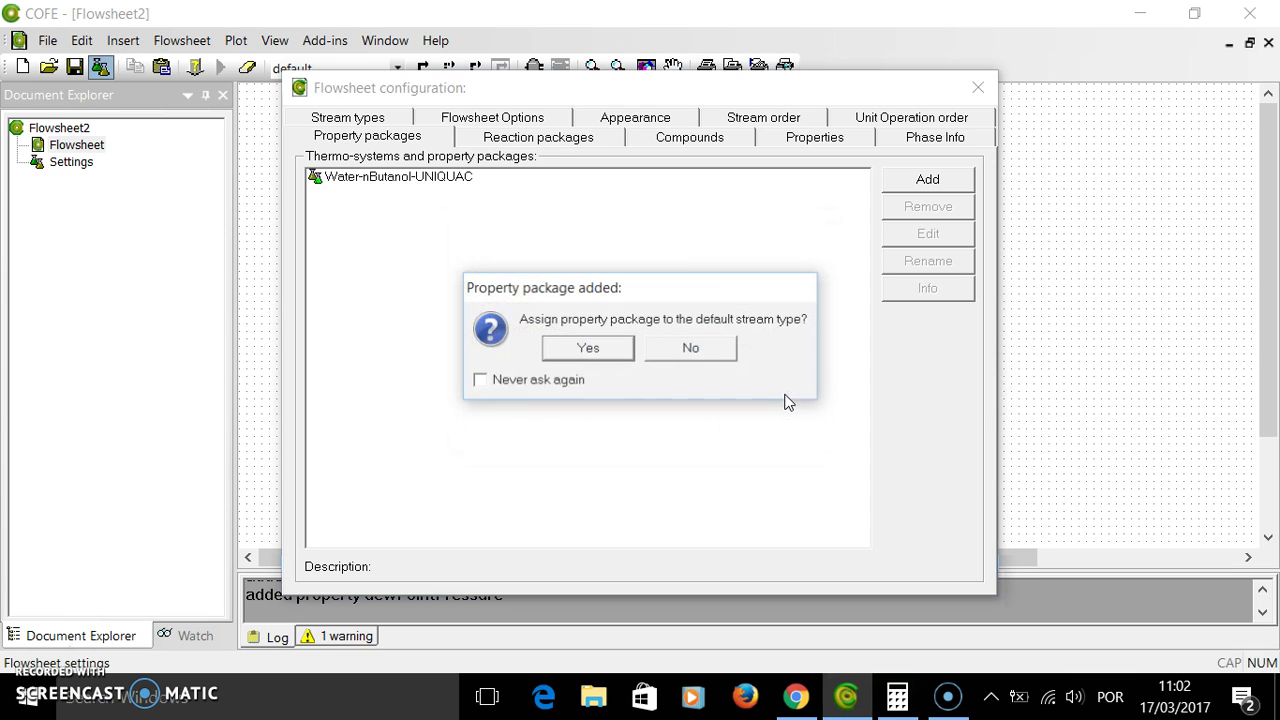
{"action": "left_click", "coordinate": [590, 349]}
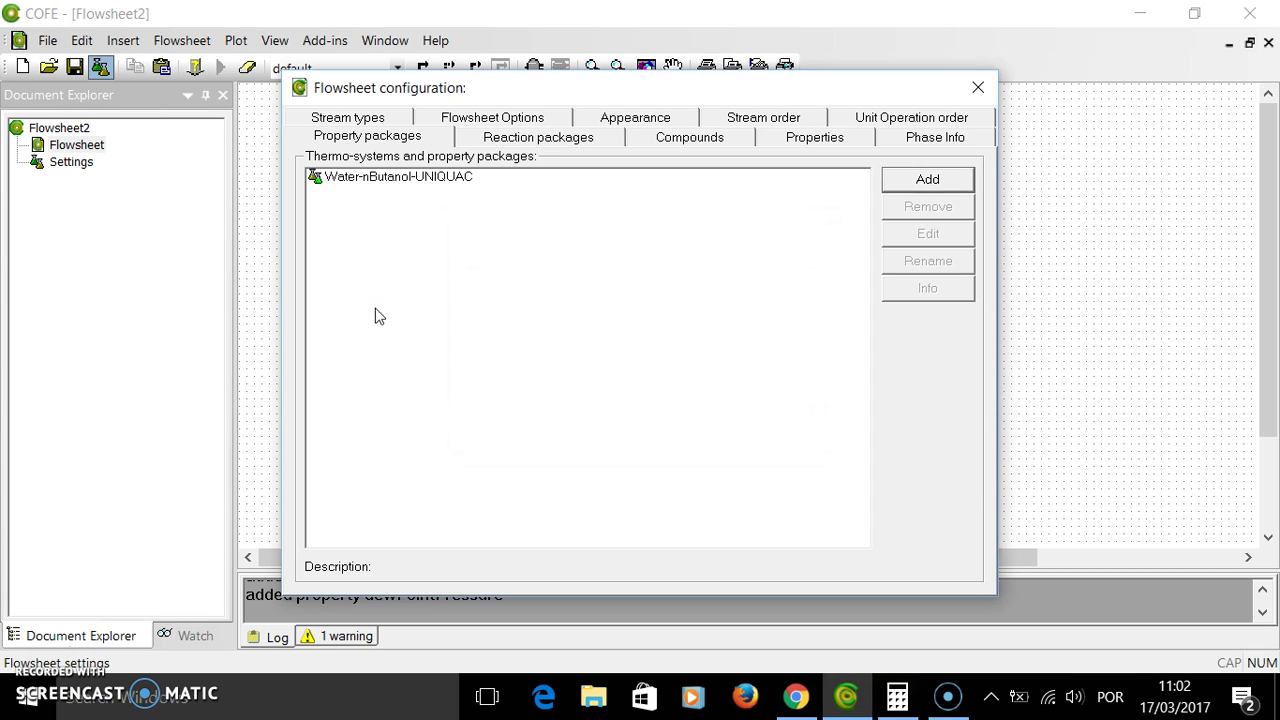
Step: Add the Water property package with reference state calculations enabled and create a Water stream type that uses it
{"action": "left_click", "coordinate": [917, 184]}
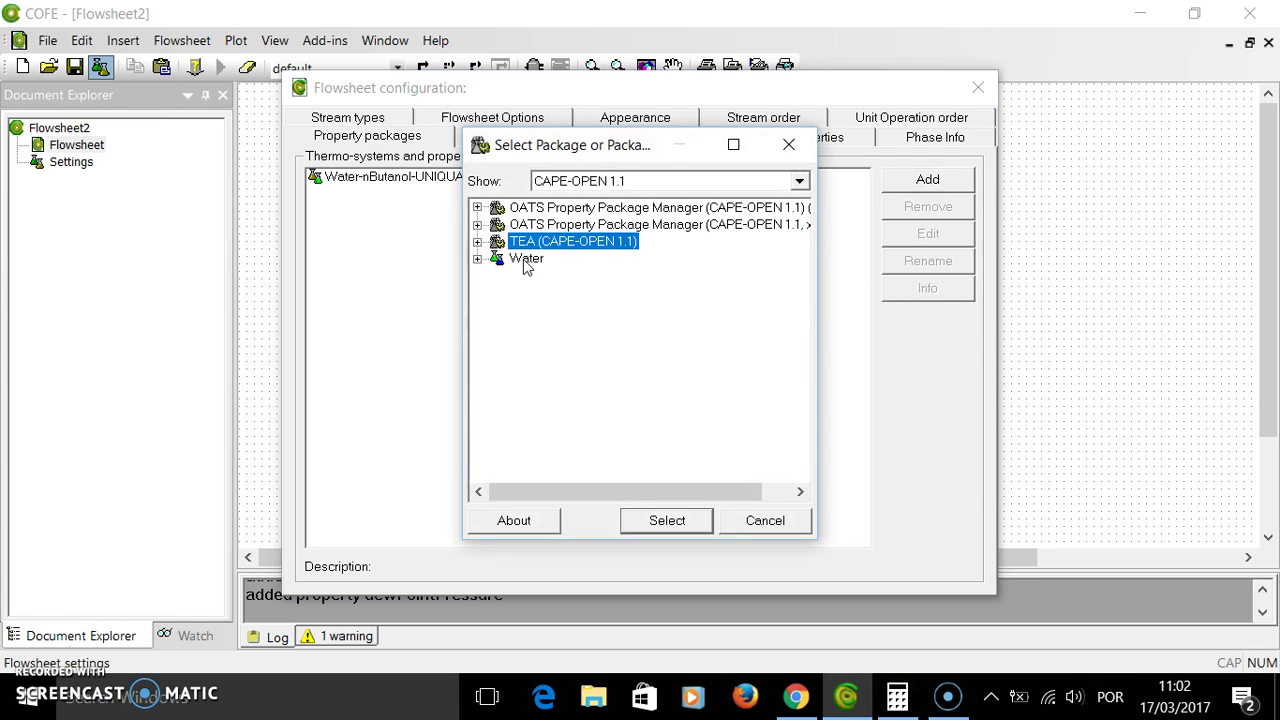
{"action": "left_click", "coordinate": [524, 263]}
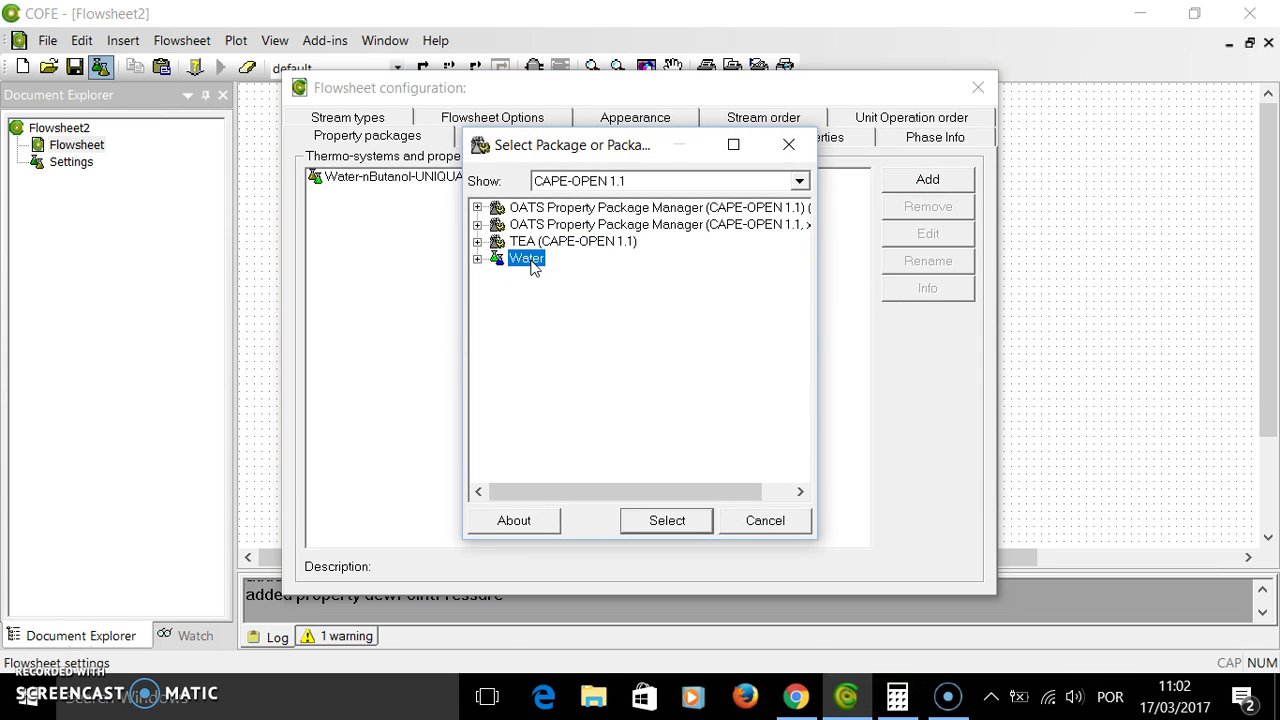
{"action": "left_click", "coordinate": [674, 522]}
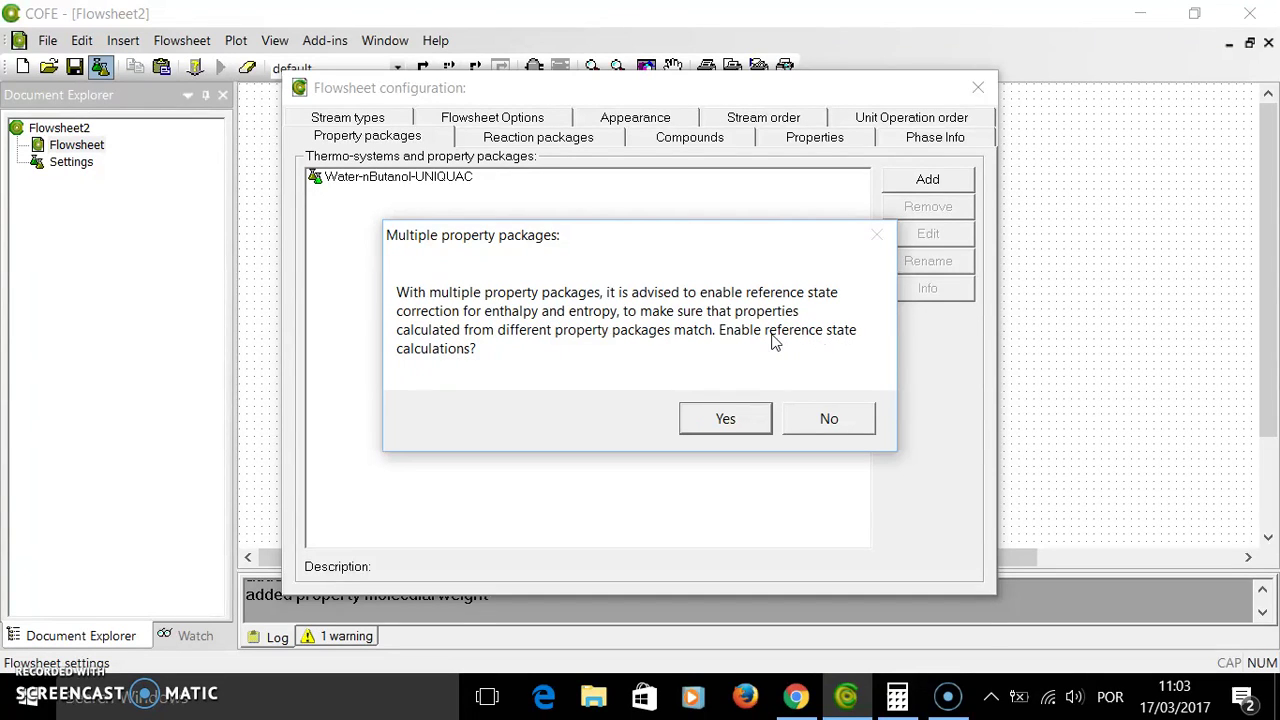
{"action": "left_click", "coordinate": [724, 420]}
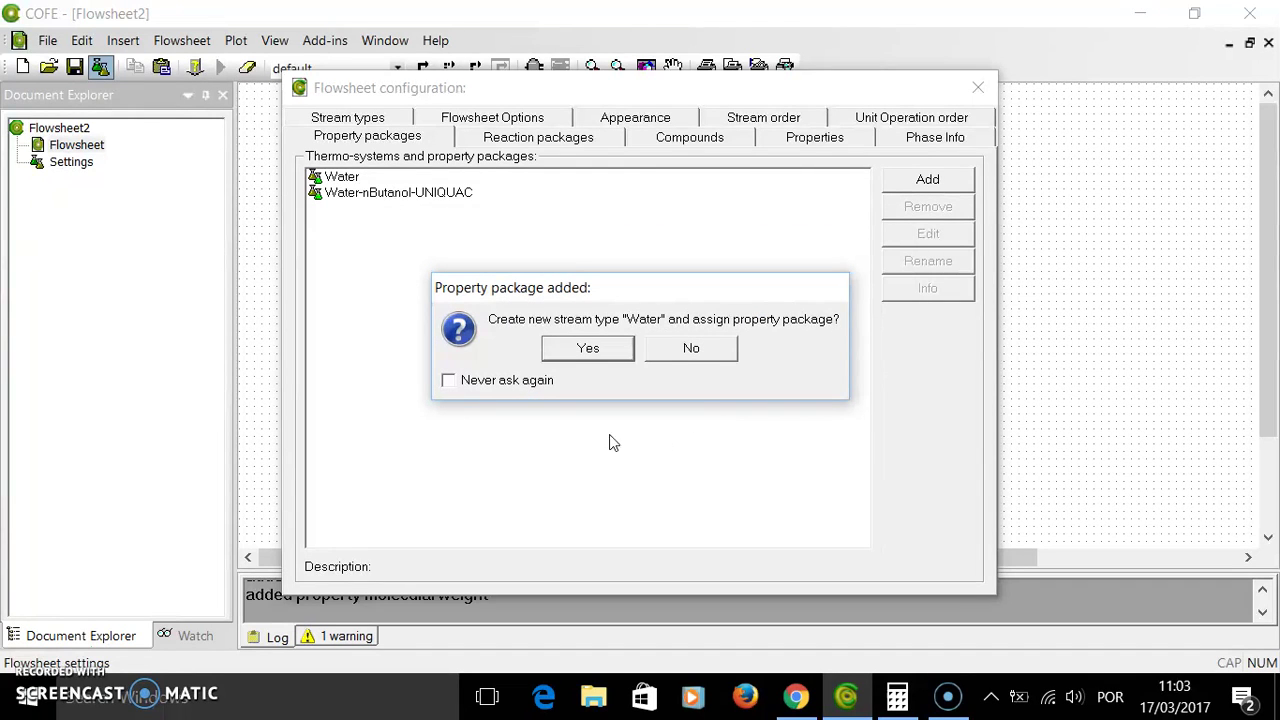
{"action": "left_click", "coordinate": [586, 349]}
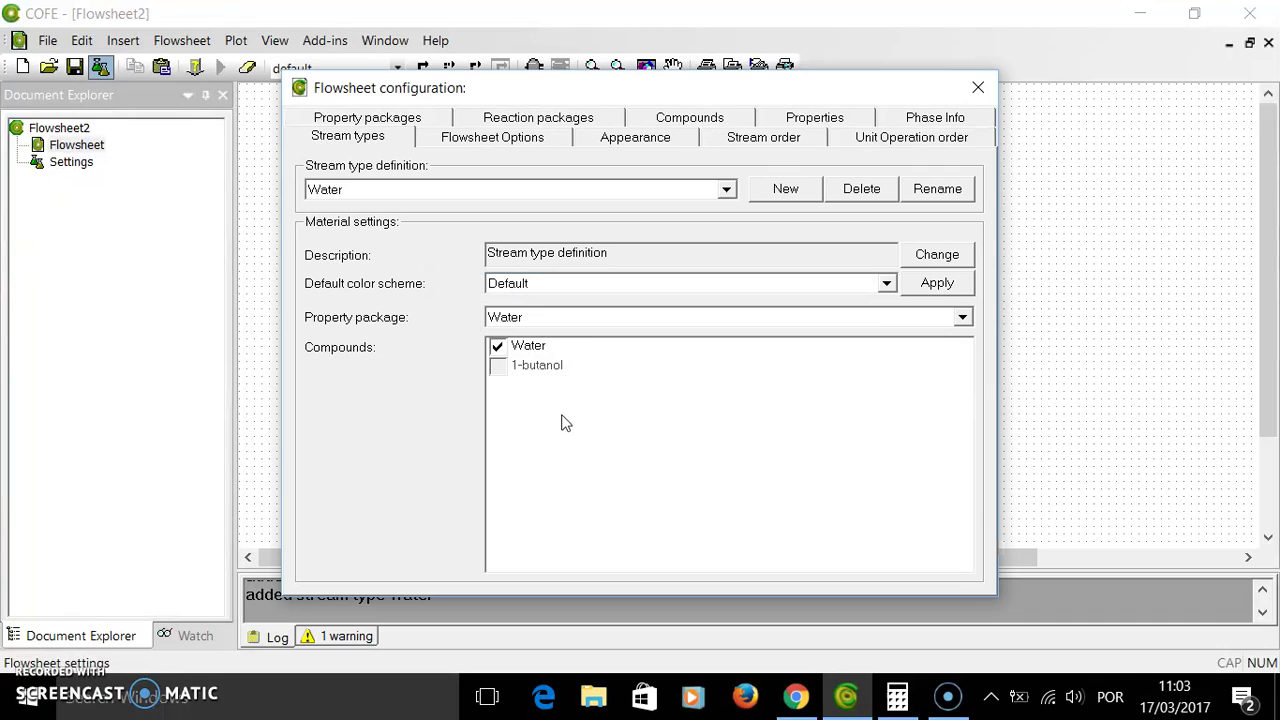
Step: Review the property package and compounds of the default and Water stream types, and close the flowsheet configuration
{"action": "left_click", "coordinate": [348, 190]}
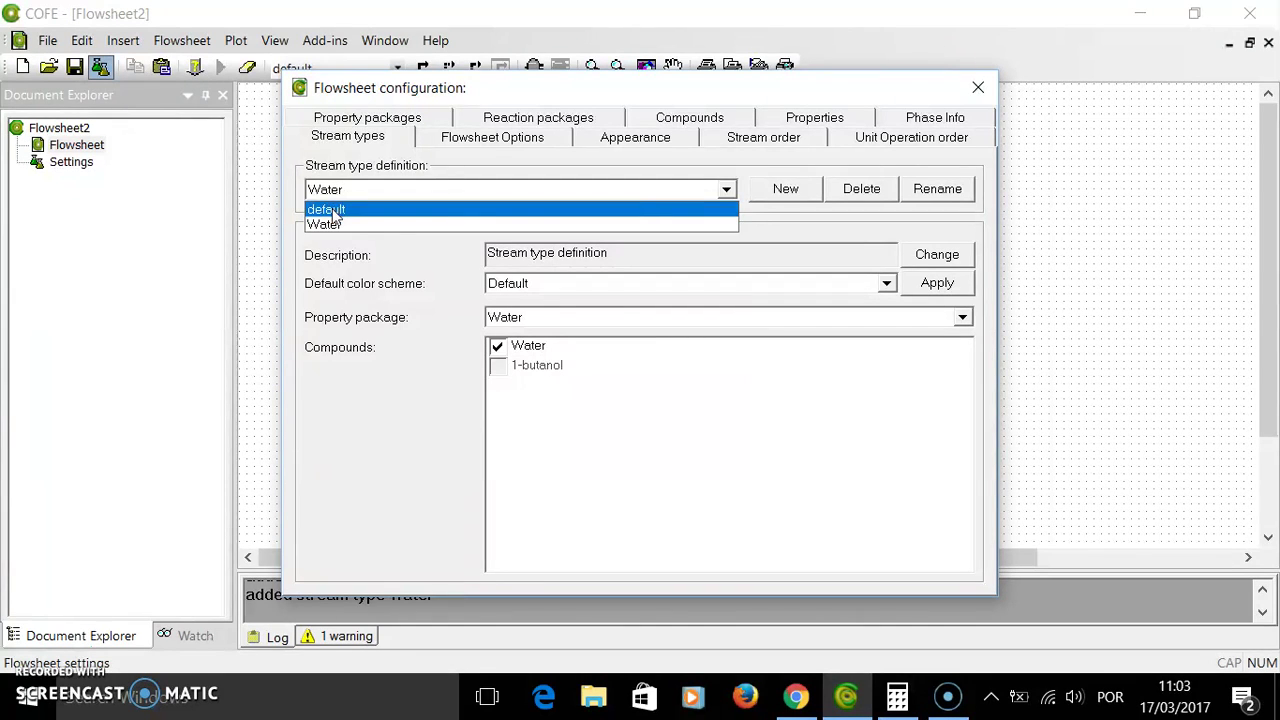
{"action": "left_click", "coordinate": [335, 211]}
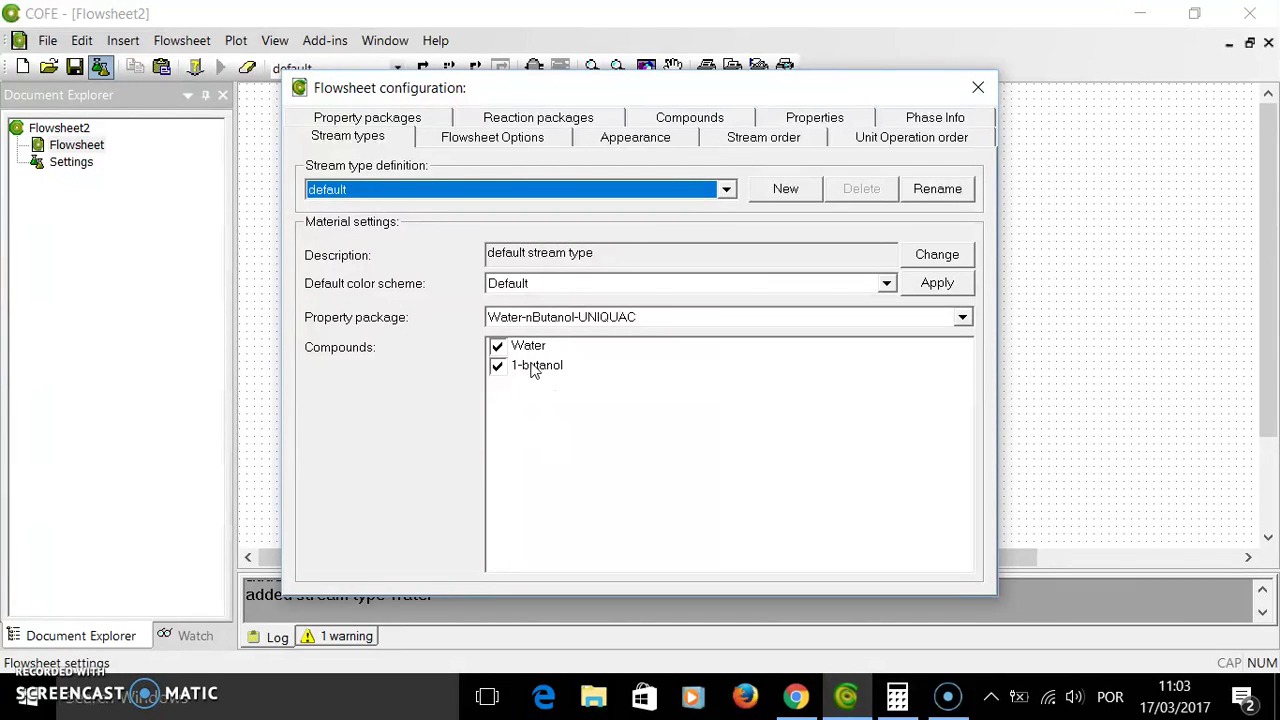
{"action": "left_click", "coordinate": [332, 196]}
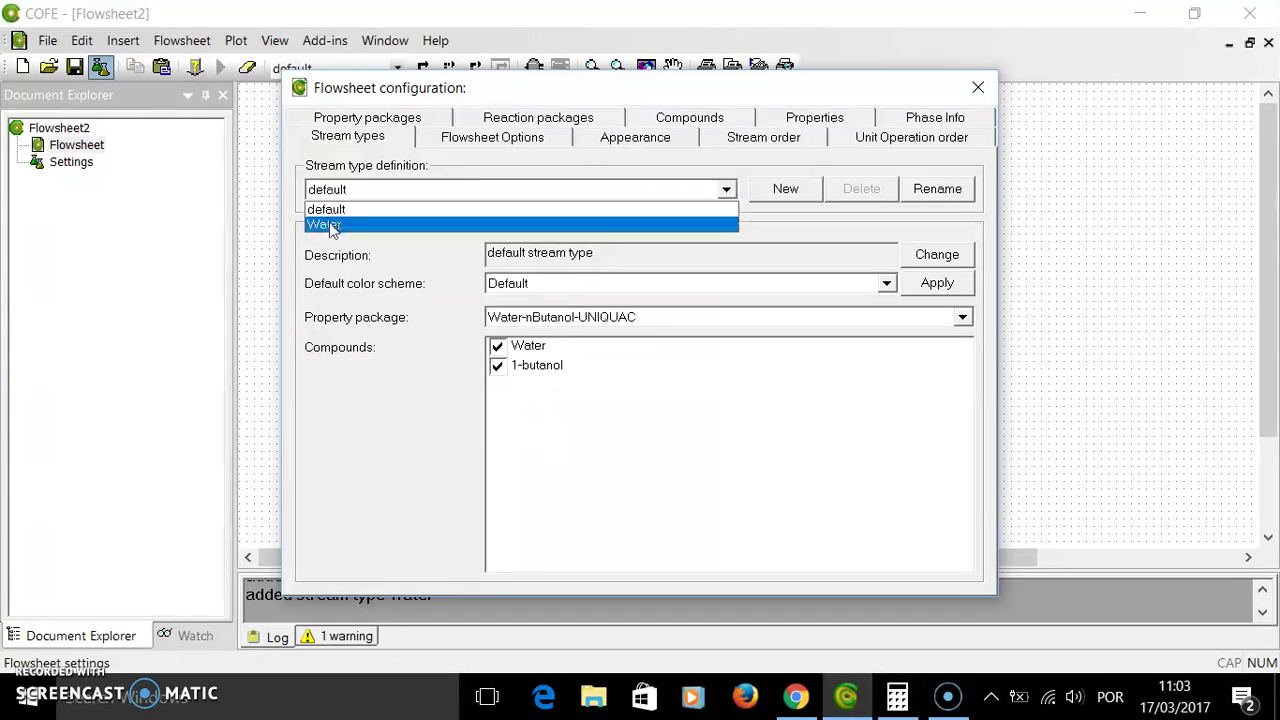
{"action": "left_click", "coordinate": [331, 226]}
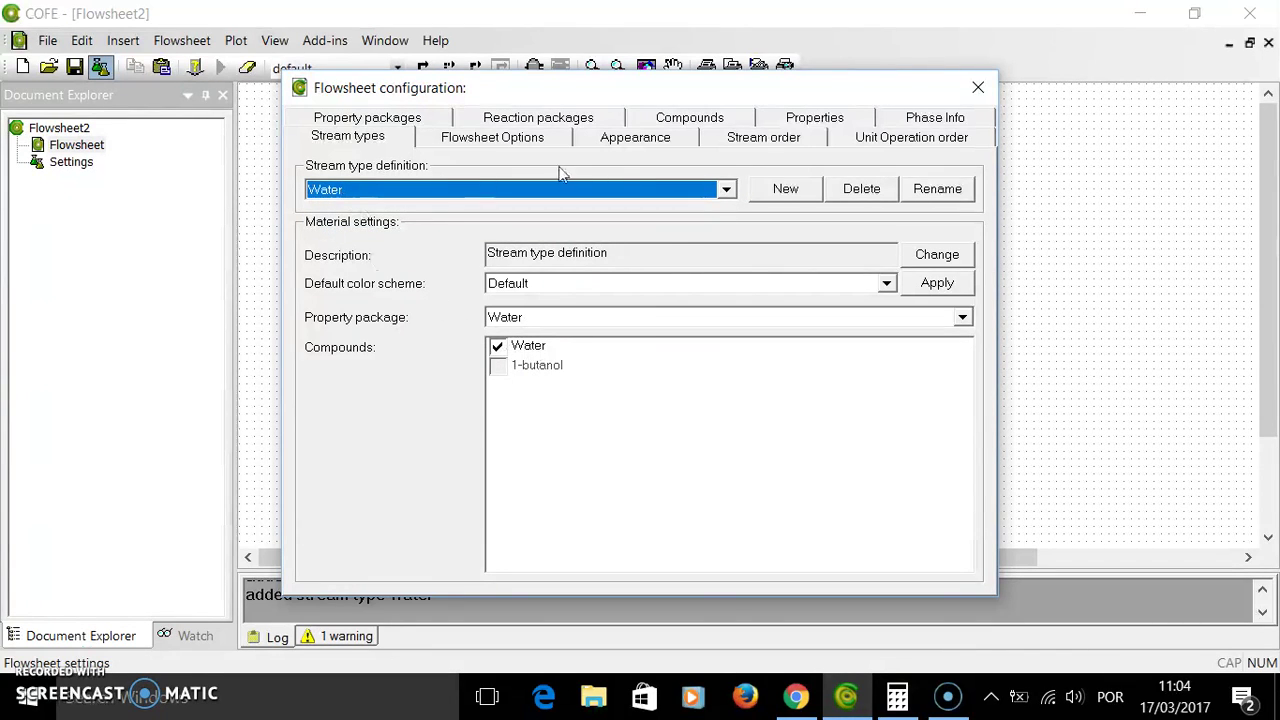
{"action": "left_click", "coordinate": [978, 88]}
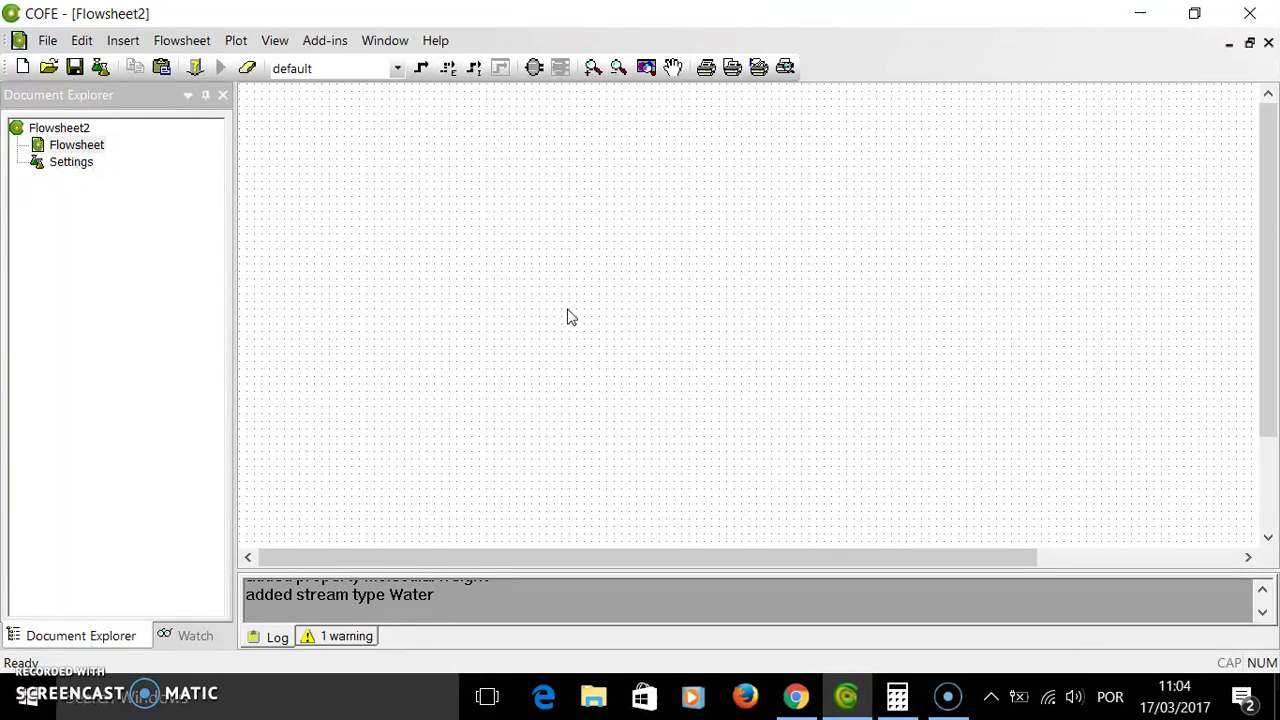
Step: Insert a horizontal material stream of the default type near the upper-left corner of the flowsheet
{"action": "left_click", "coordinate": [421, 68]}
{"action": "left_click", "coordinate": [285, 151]}
{"action": "left_click", "coordinate": [388, 148]}
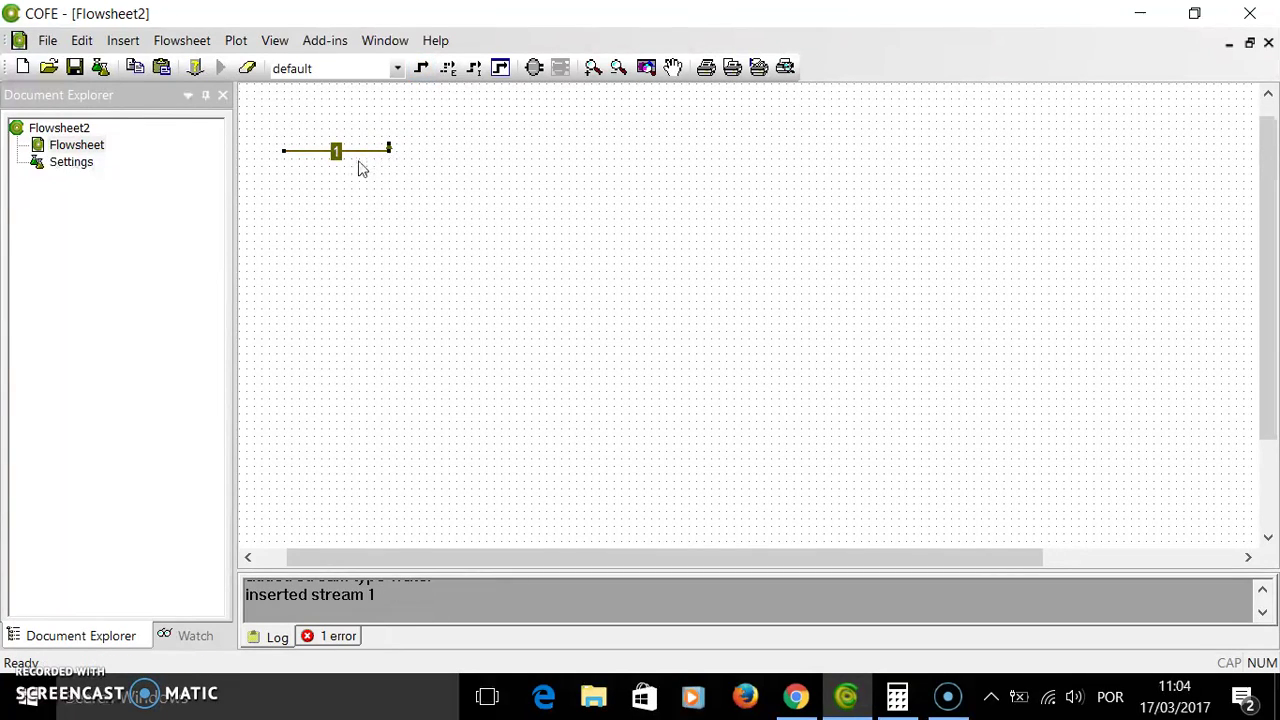
Step: Set stream 1's pressure to 1 atm and its temperature to 20 °C
{"action": "double_click", "coordinate": [312, 155]}
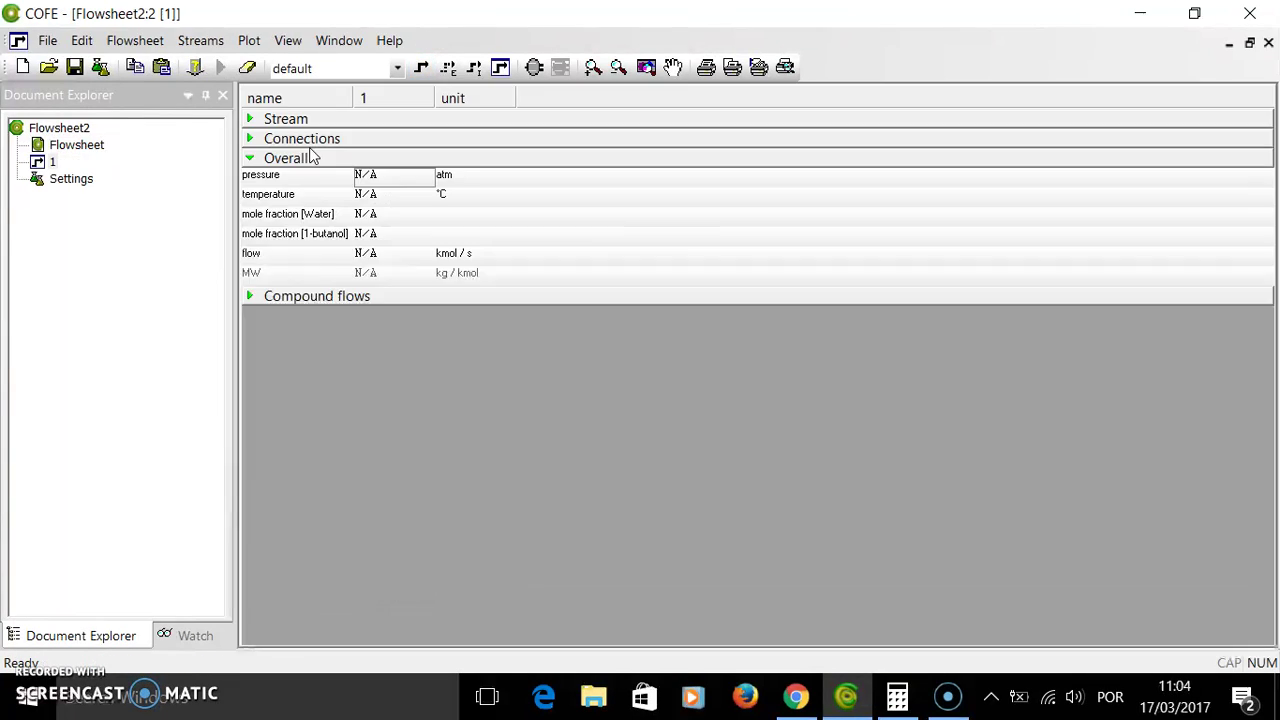
{"action": "left_click", "coordinate": [373, 178]}
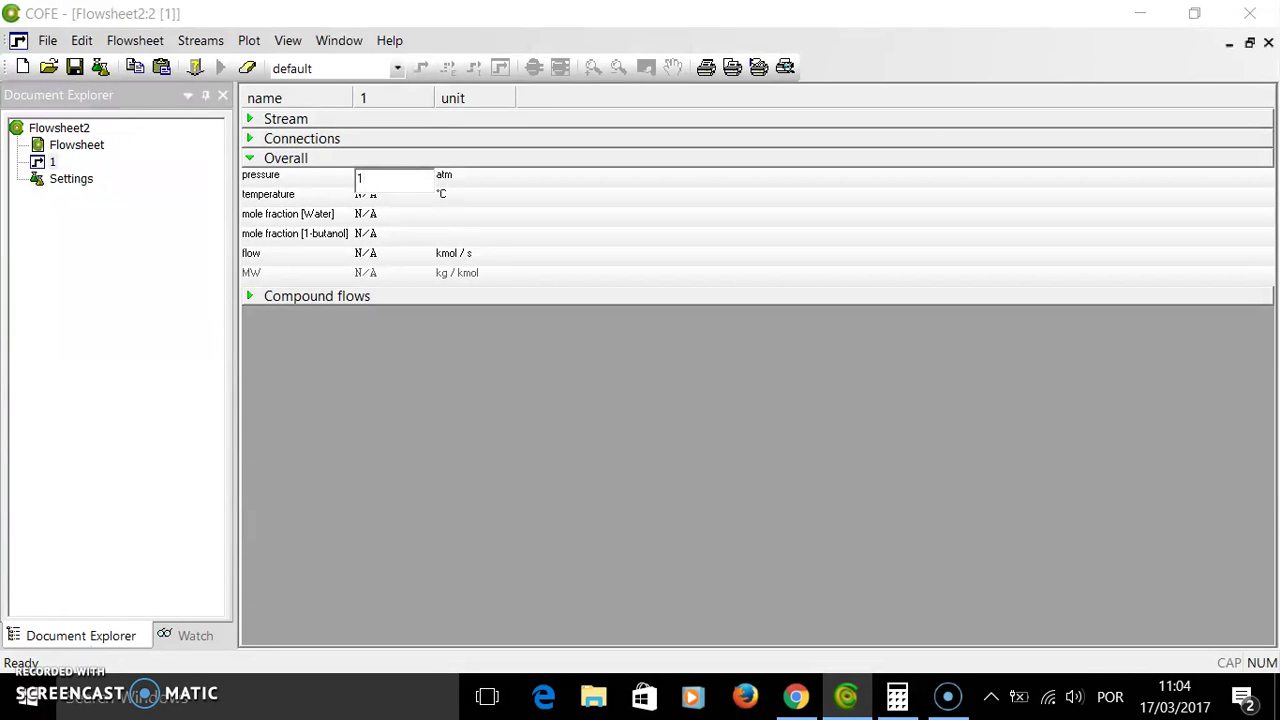
{"action": "key", "text": "Return"}
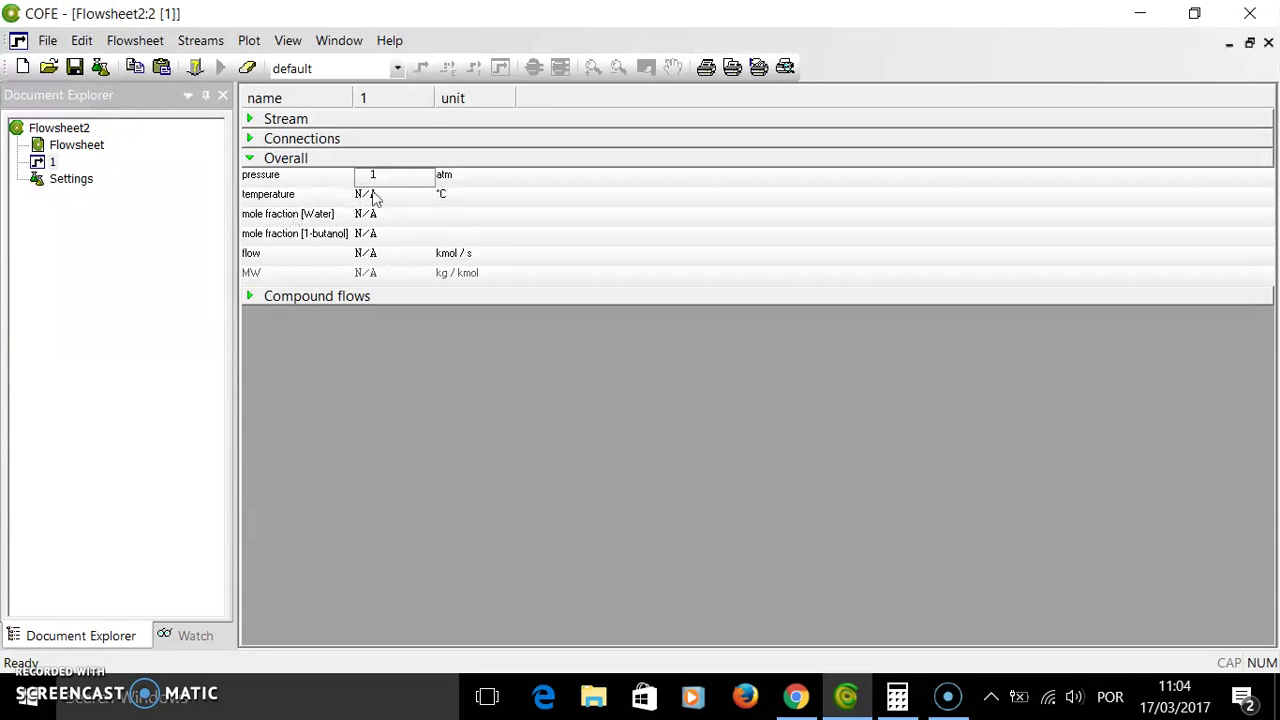
{"action": "left_click", "coordinate": [381, 197]}
{"action": "type", "text": "20"}
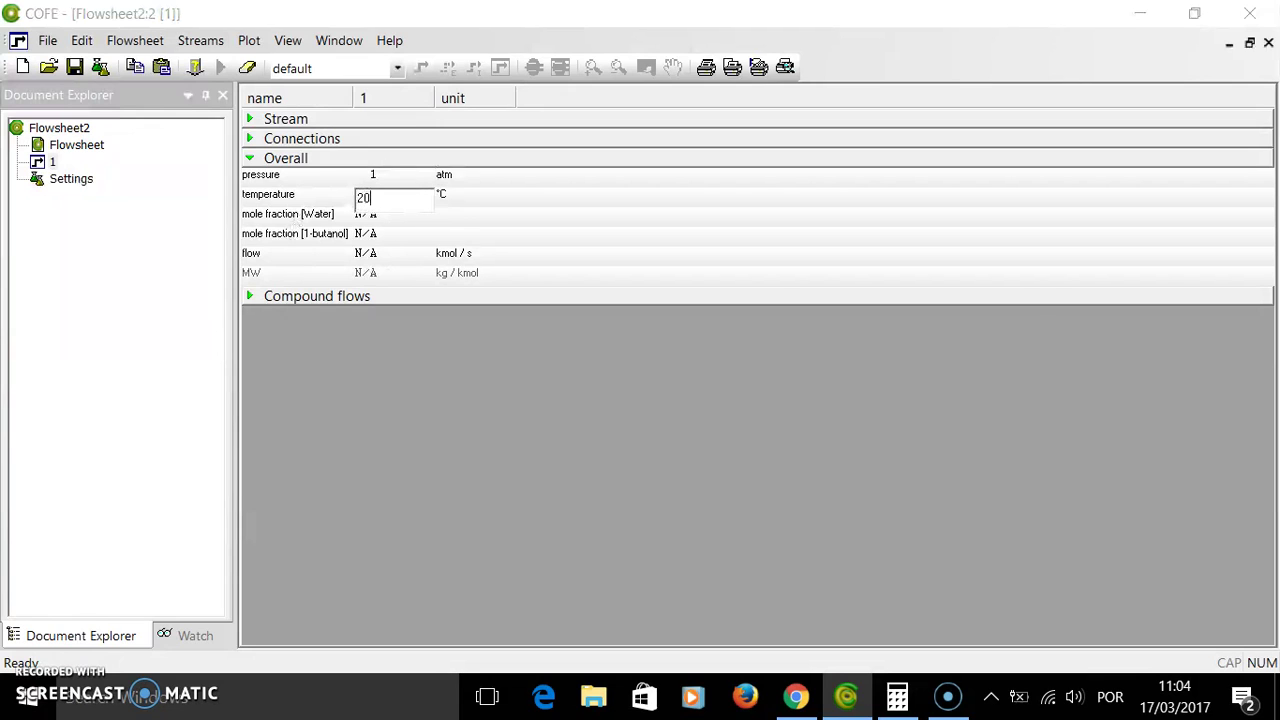
{"action": "key", "text": "Return"}
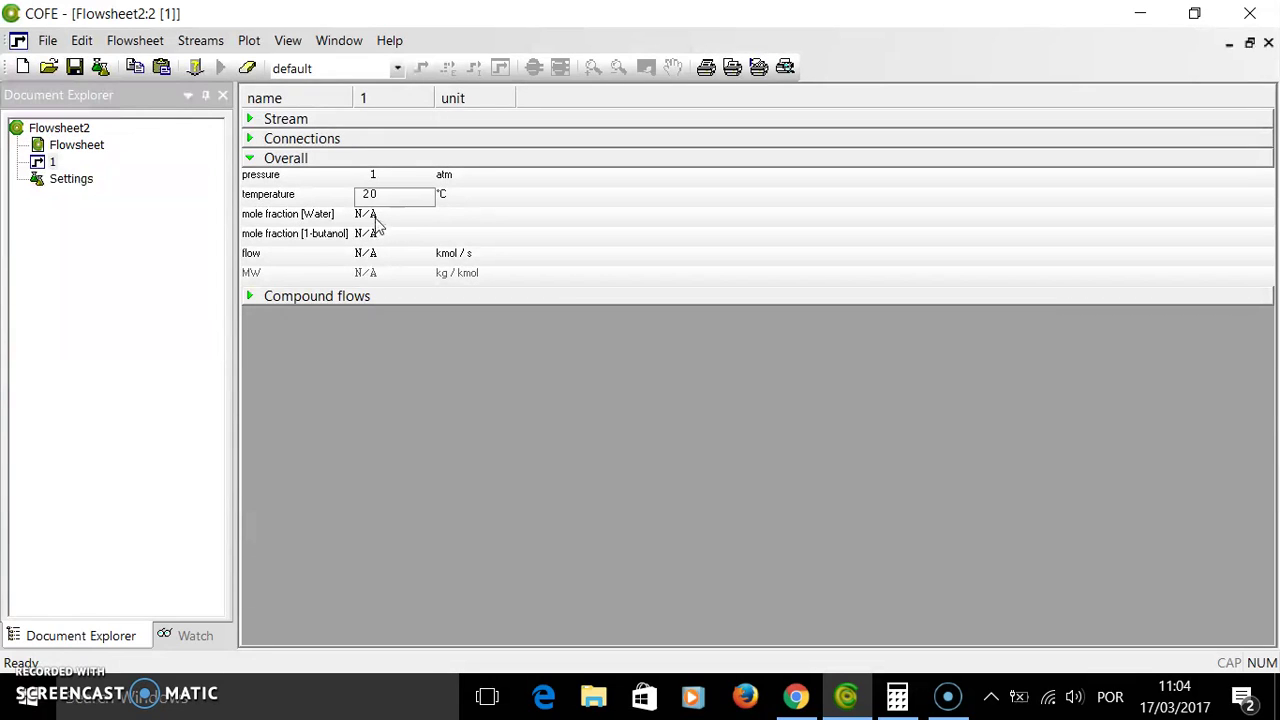
Step: Set stream 1's water mole fraction to 0.2 and its flow to 100 kmol/s
{"action": "left_click", "coordinate": [376, 216]}
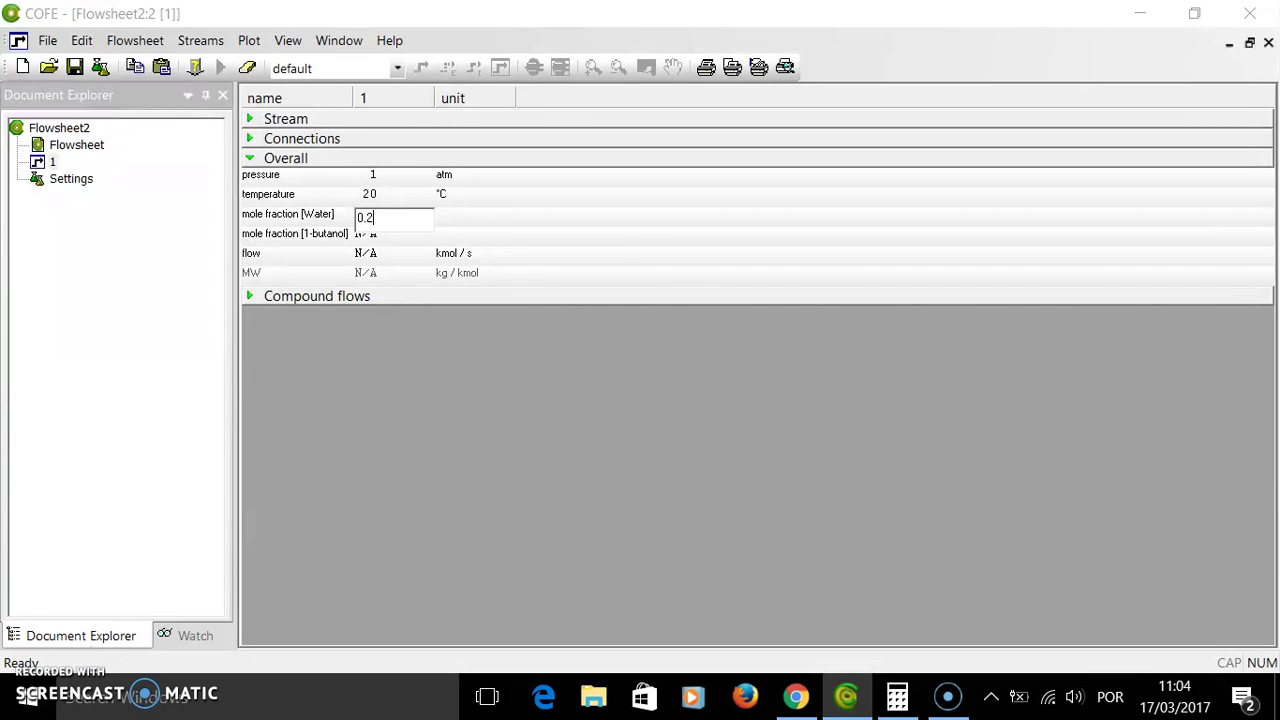
{"action": "type", "text": "0.2"}
{"action": "key", "text": "Return"}
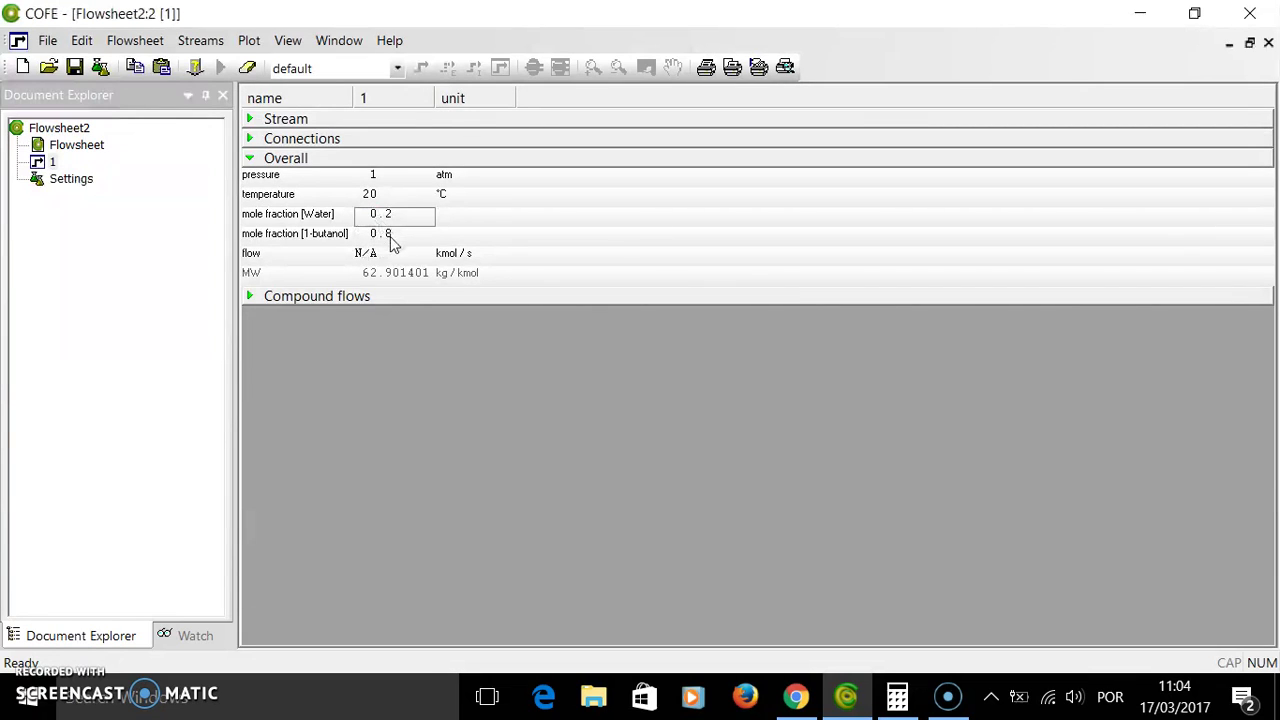
{"action": "left_click", "coordinate": [369, 256]}
{"action": "type", "text": "100"}
{"action": "key", "text": "Return"}
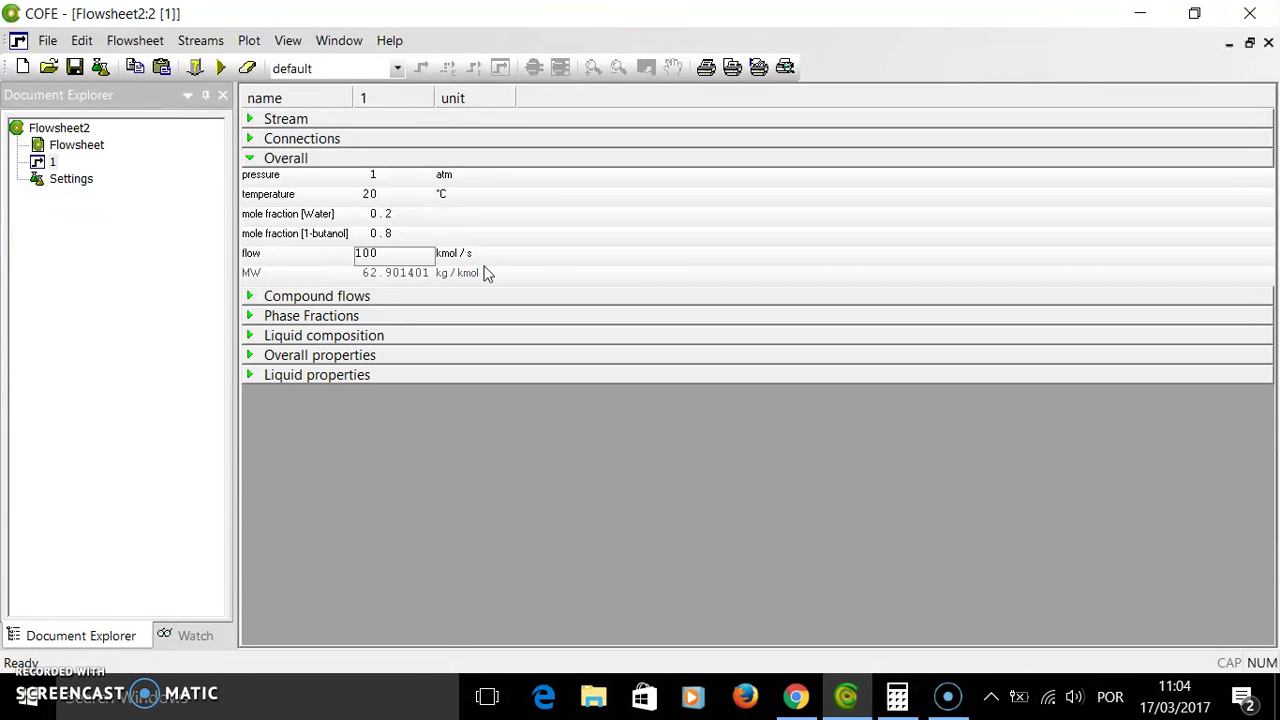
Step: Return to the flowsheet, solve it, and turn the arrow end of stream 1 downward
{"action": "double_click", "coordinate": [90, 148]}
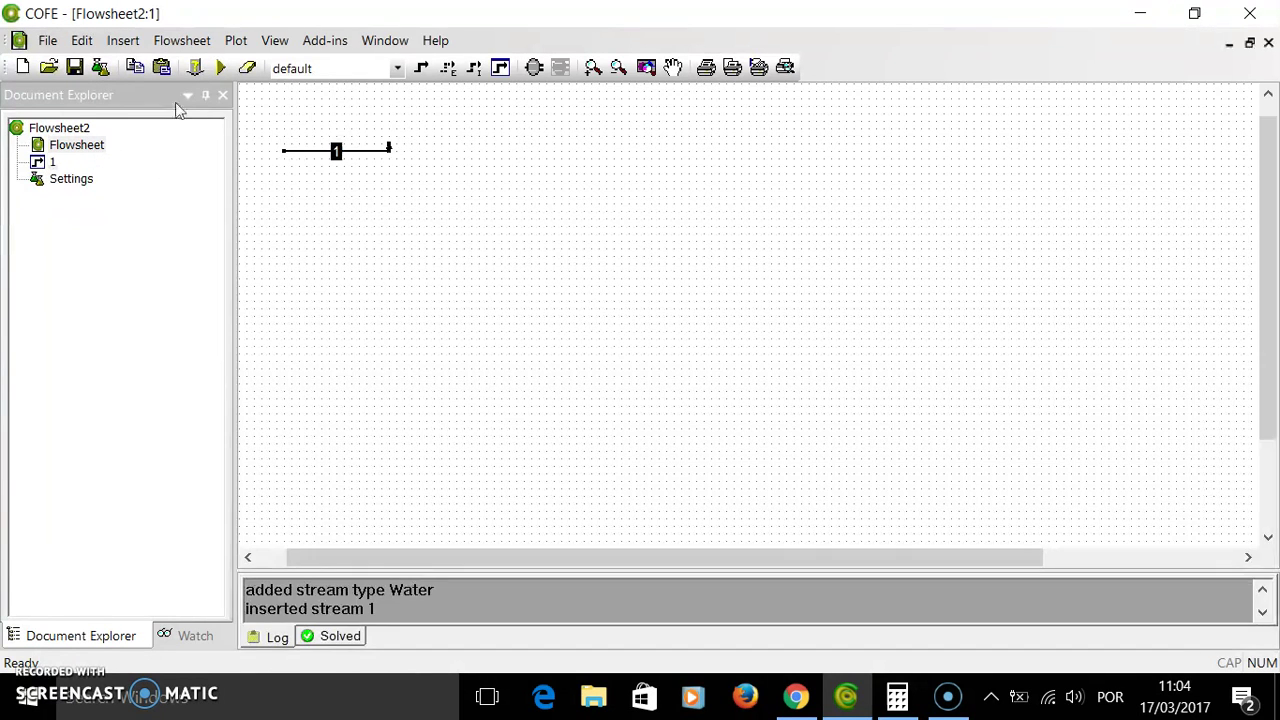
{"action": "left_click", "coordinate": [222, 68]}
{"action": "left_click_drag", "start_coordinate": [389, 145], "coordinate": [389, 153]}
Step: Insert a HeatExchanger unit just below the end of stream 1 and connect stream 1 to its Inlet1 port
{"action": "left_click", "coordinate": [534, 67]}
{"action": "left_click", "coordinate": [548, 222]}
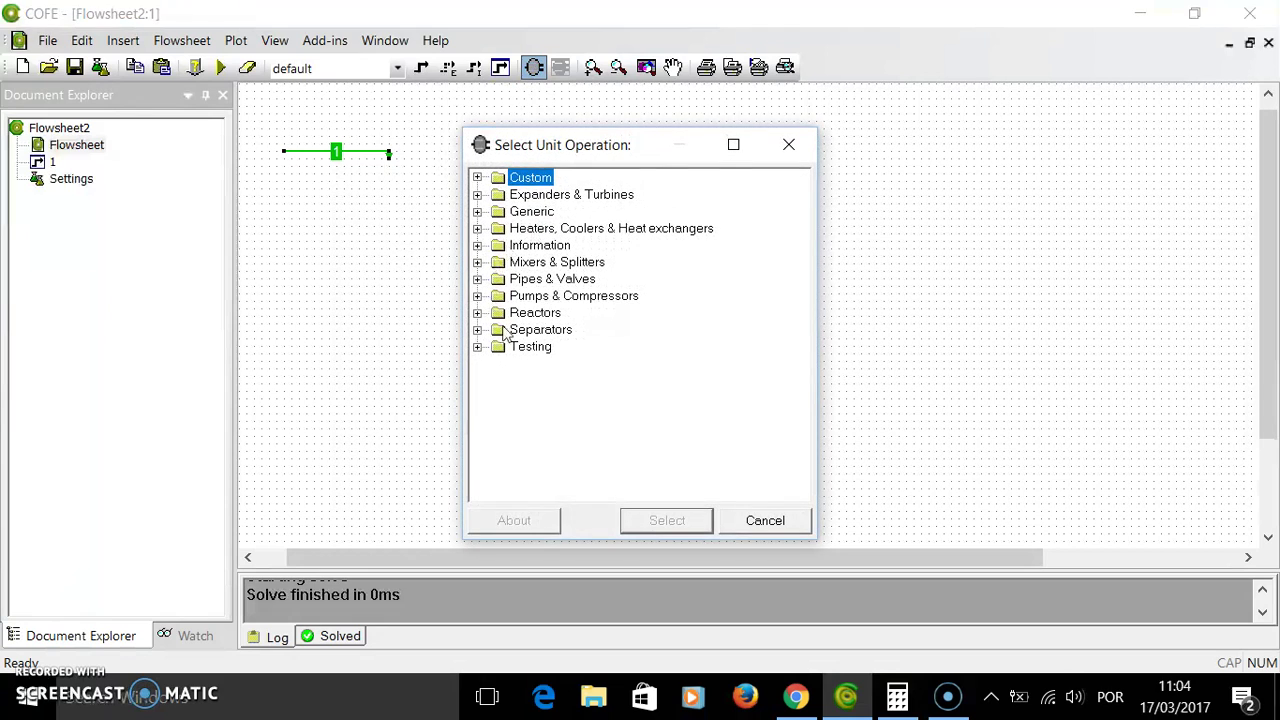
{"action": "left_click", "coordinate": [477, 229]}
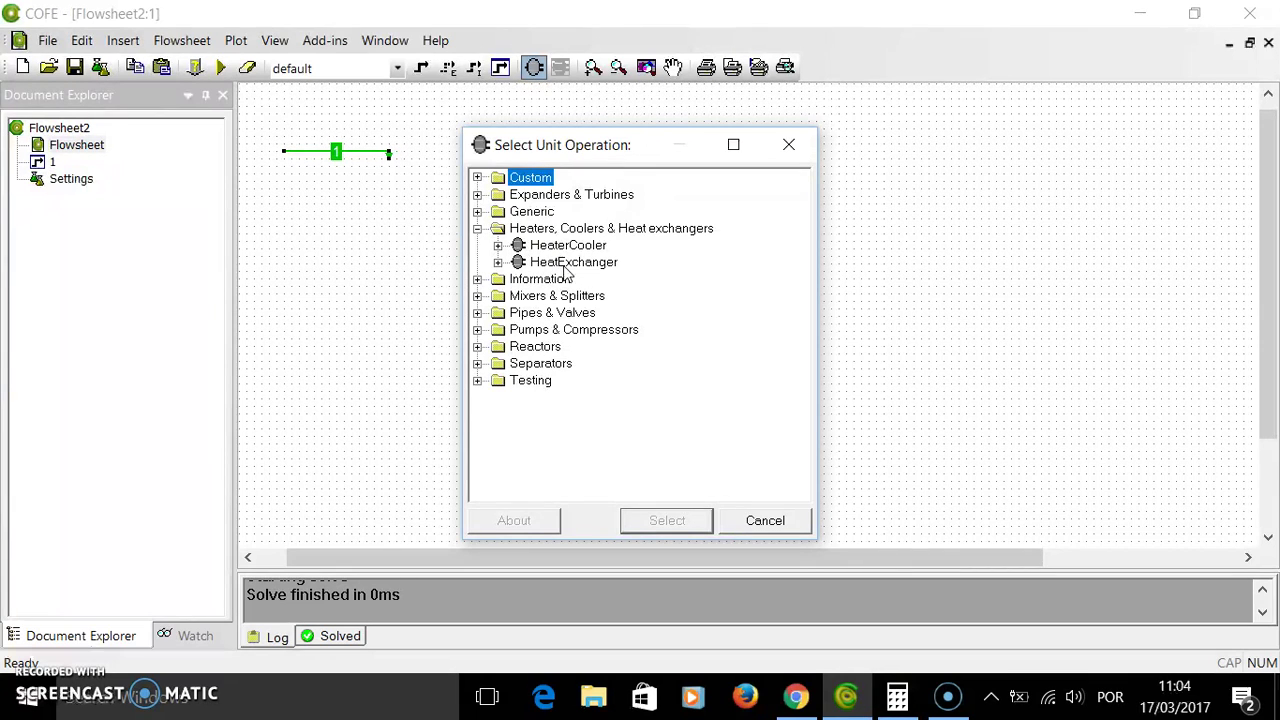
{"action": "left_click", "coordinate": [568, 265]}
{"action": "left_click", "coordinate": [666, 522]}
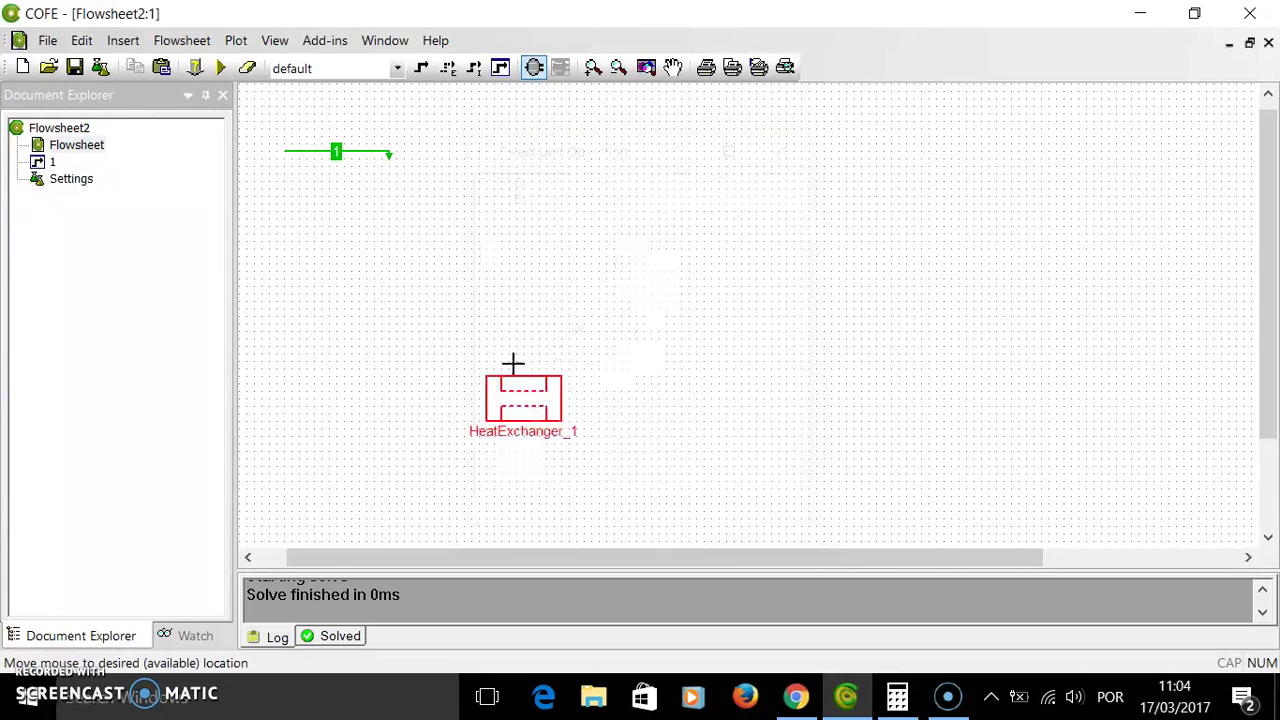
{"action": "left_click", "coordinate": [418, 214]}
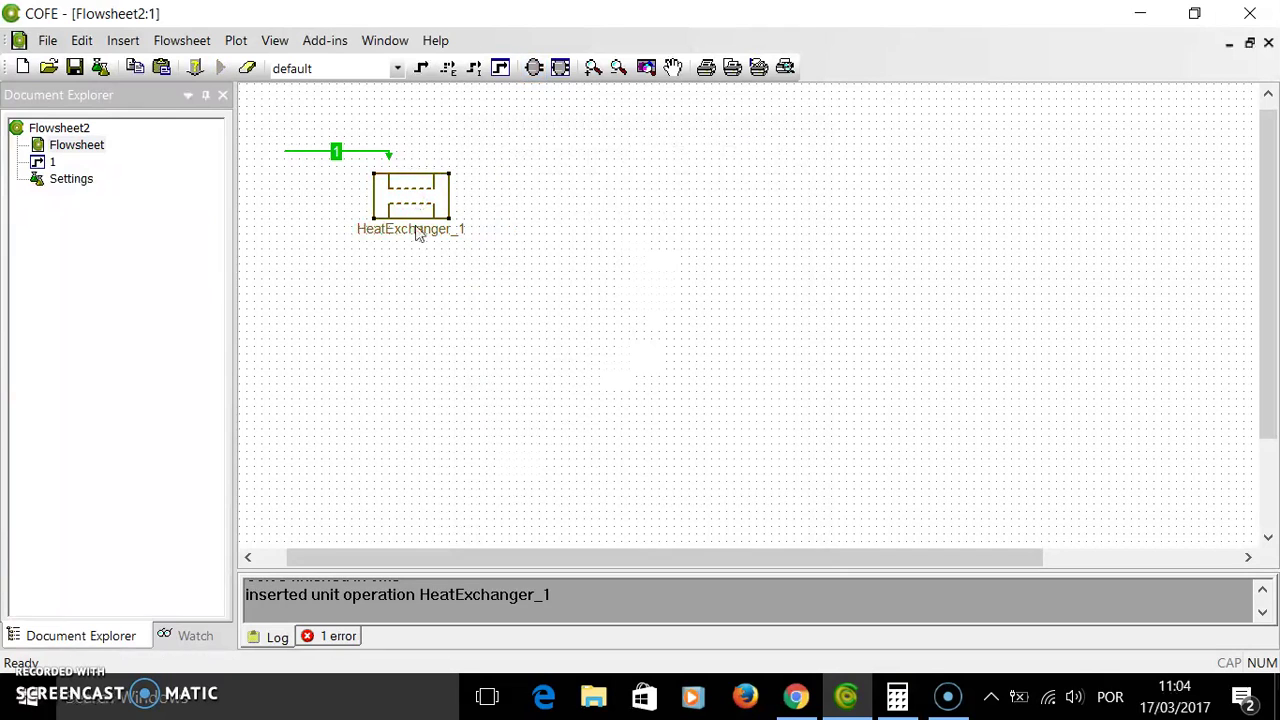
{"action": "left_click_drag", "start_coordinate": [389, 154], "coordinate": [389, 172]}
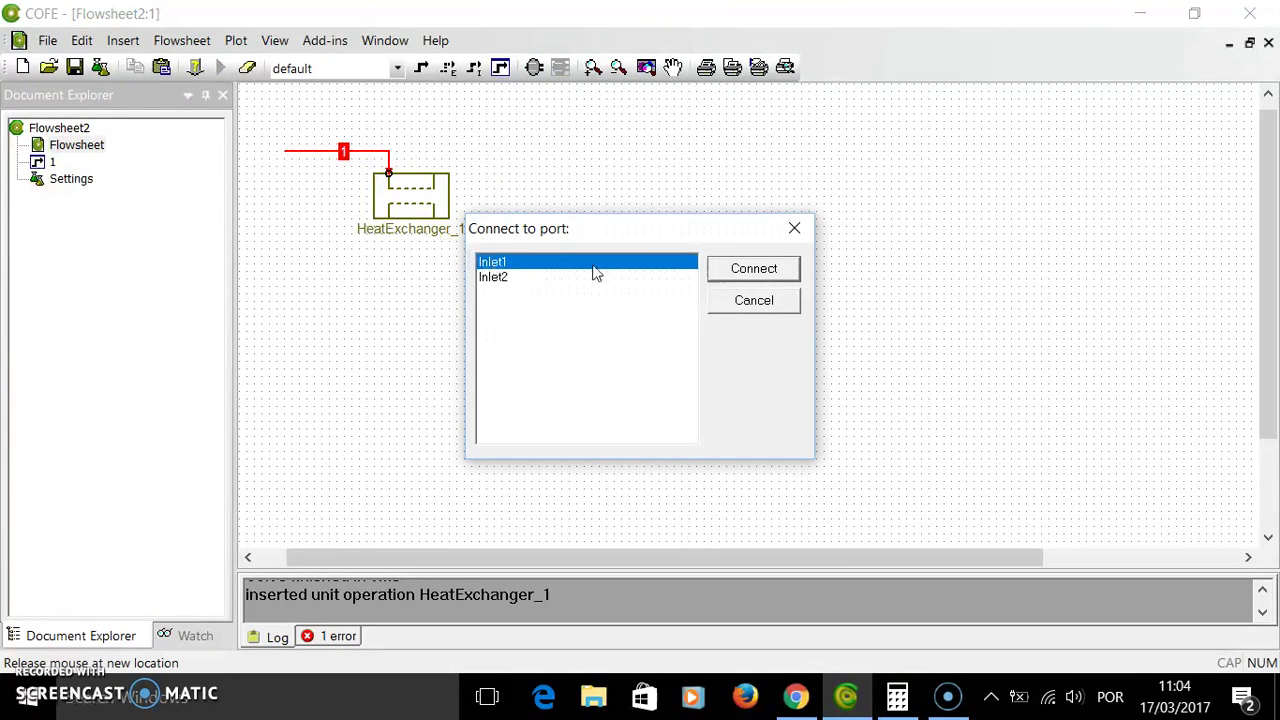
{"action": "left_click", "coordinate": [745, 274]}
Step: Insert a second default-type stream leaving the upper side of the heat exchanger and connect it to the Outlet1 port
{"action": "left_click", "coordinate": [421, 67]}
{"action": "left_click", "coordinate": [434, 156]}
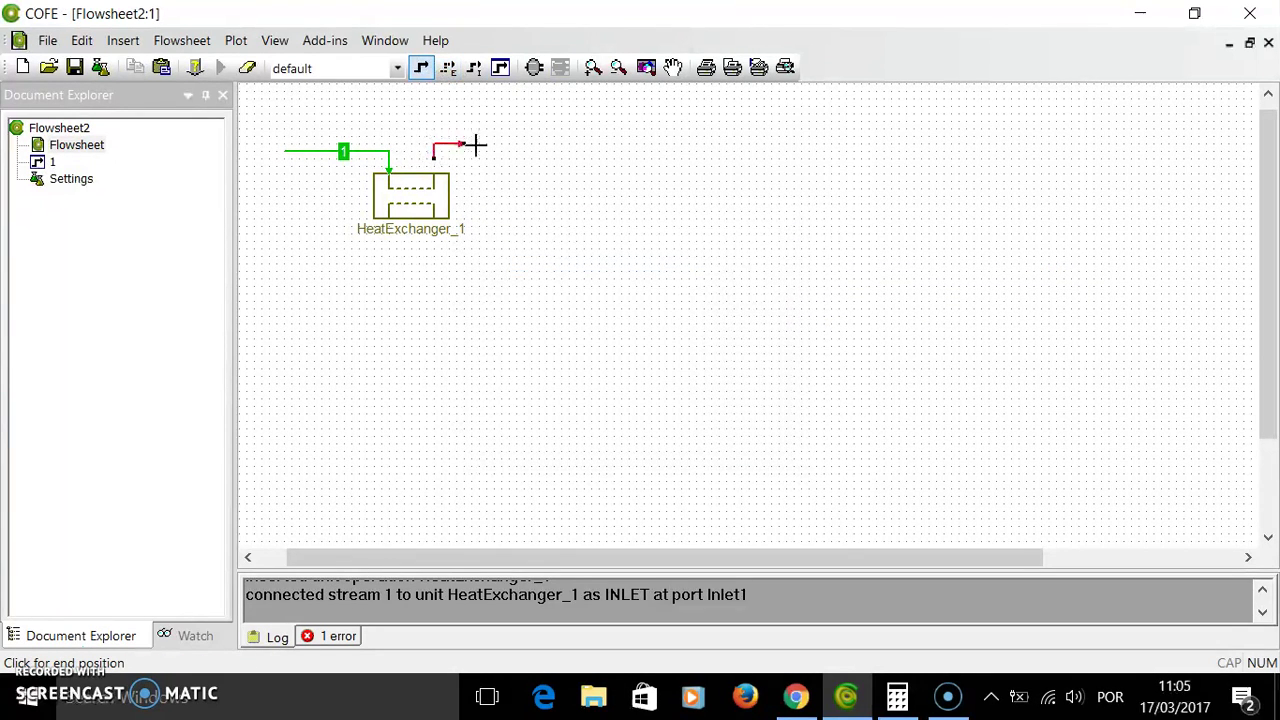
{"action": "left_click", "coordinate": [508, 137]}
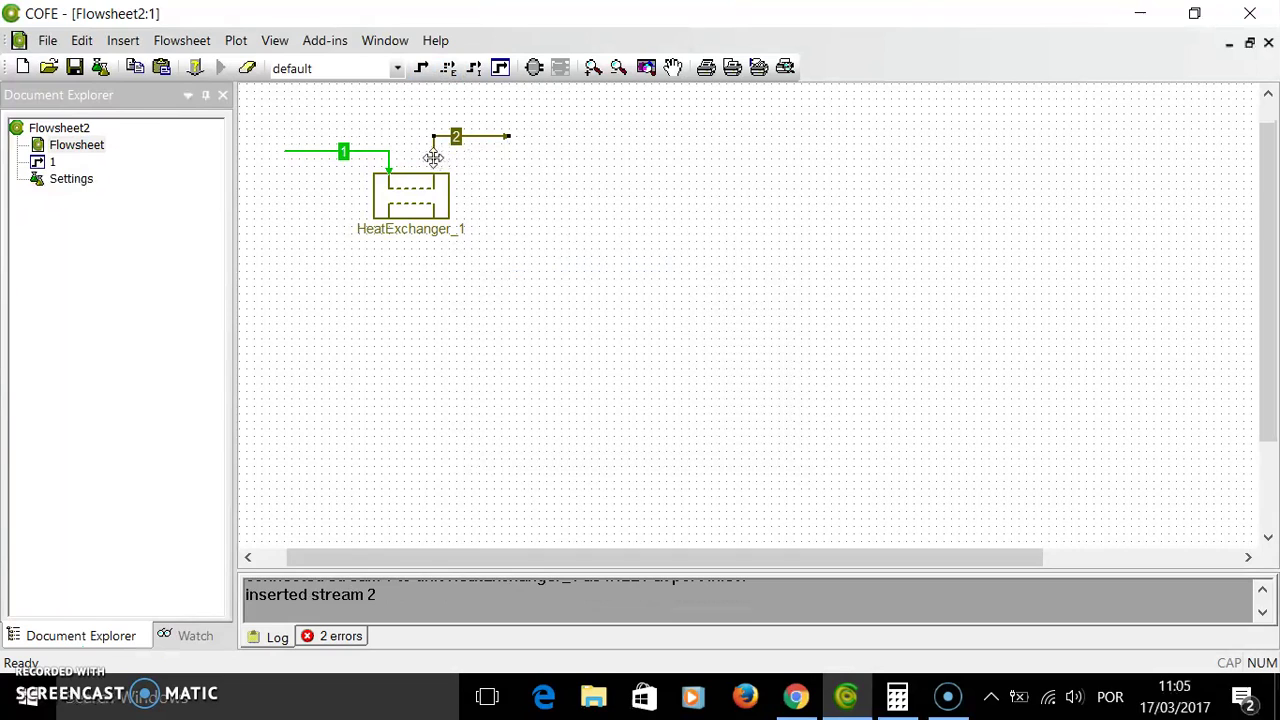
{"action": "left_click_drag", "start_coordinate": [433, 157], "coordinate": [434, 173]}
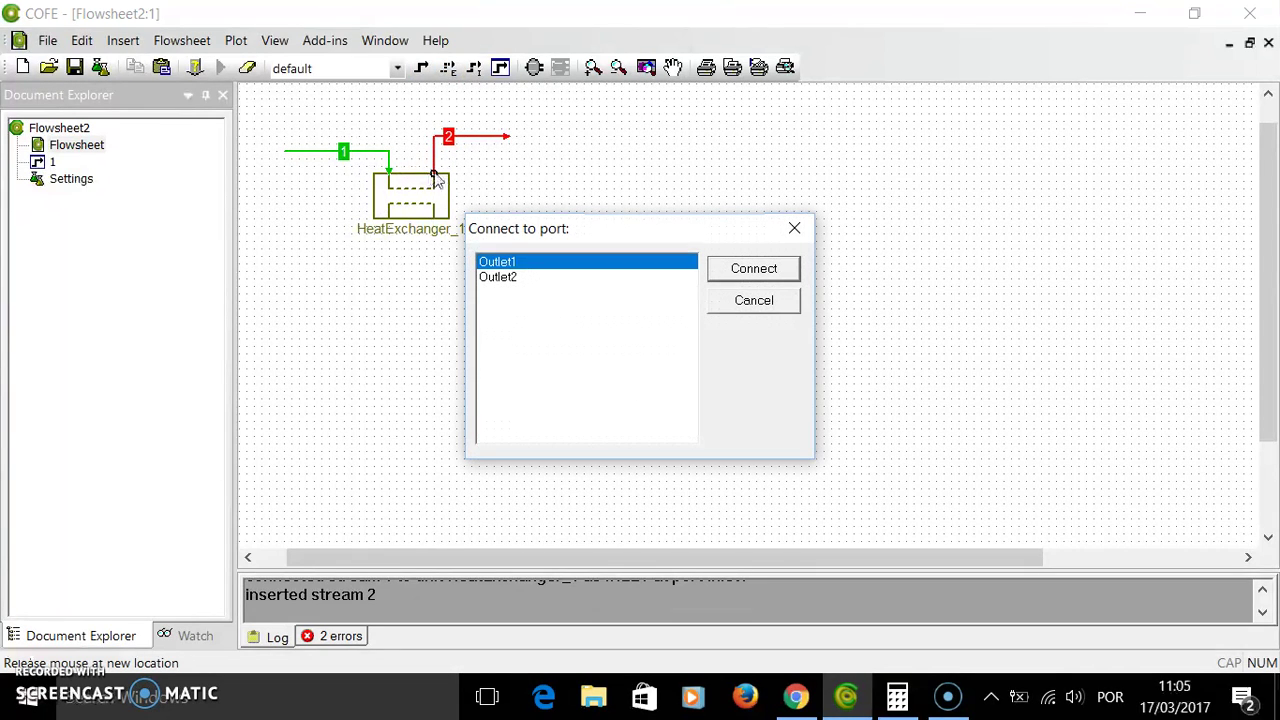
{"action": "left_click", "coordinate": [745, 270]}
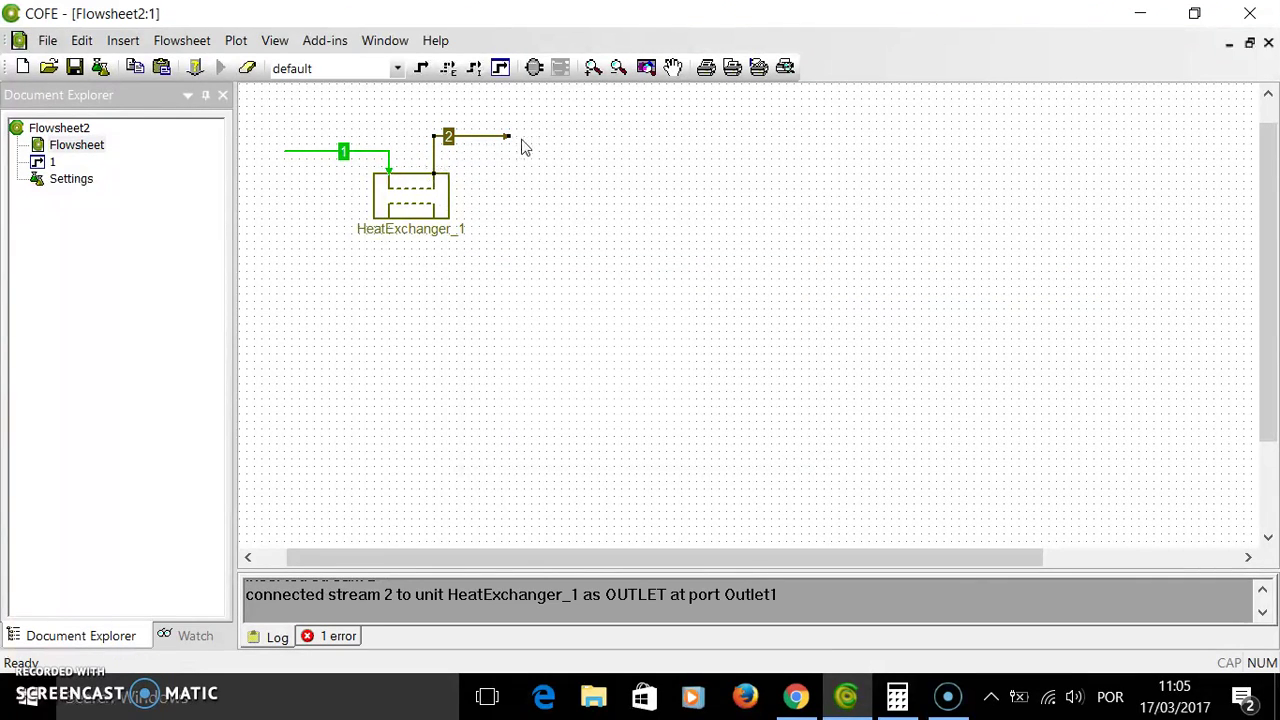
Step: Level the arrow end of stream 2 with stream 1 and insert a third stream into the heat exchanger's Inlet2 port from below
{"action": "left_click_drag", "start_coordinate": [507, 134], "coordinate": [504, 151]}
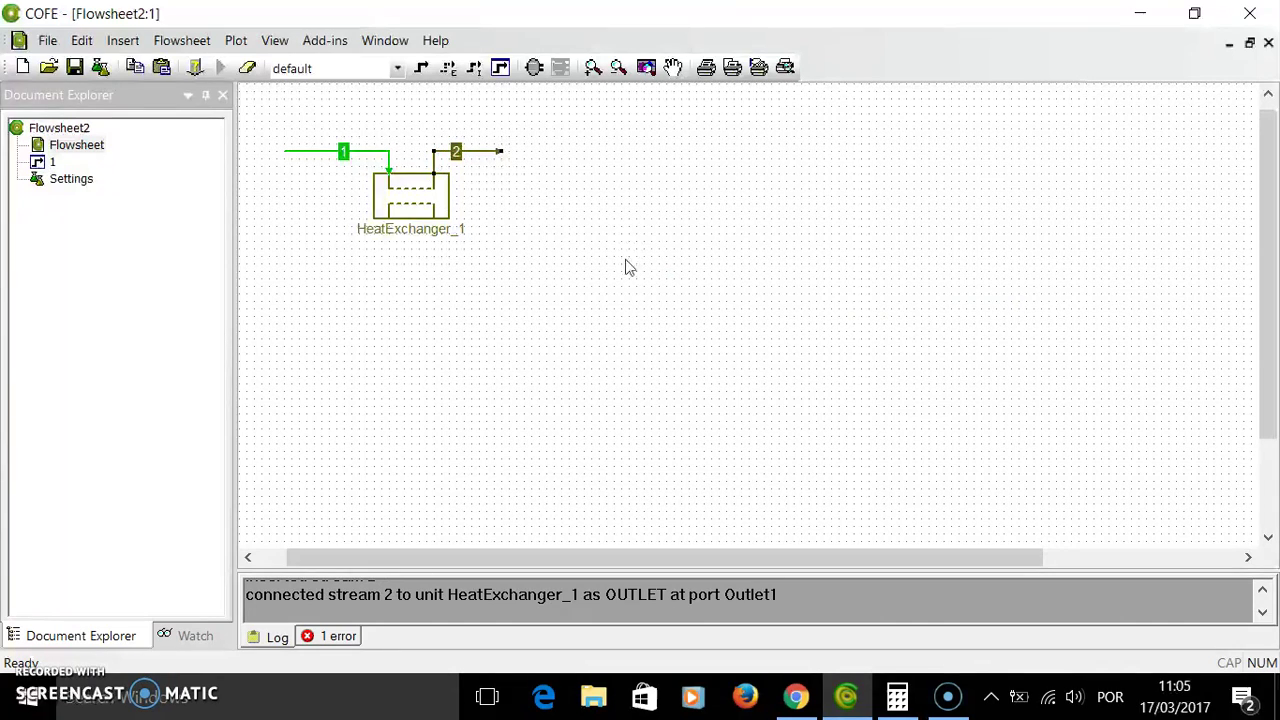
{"action": "left_click", "coordinate": [421, 67]}
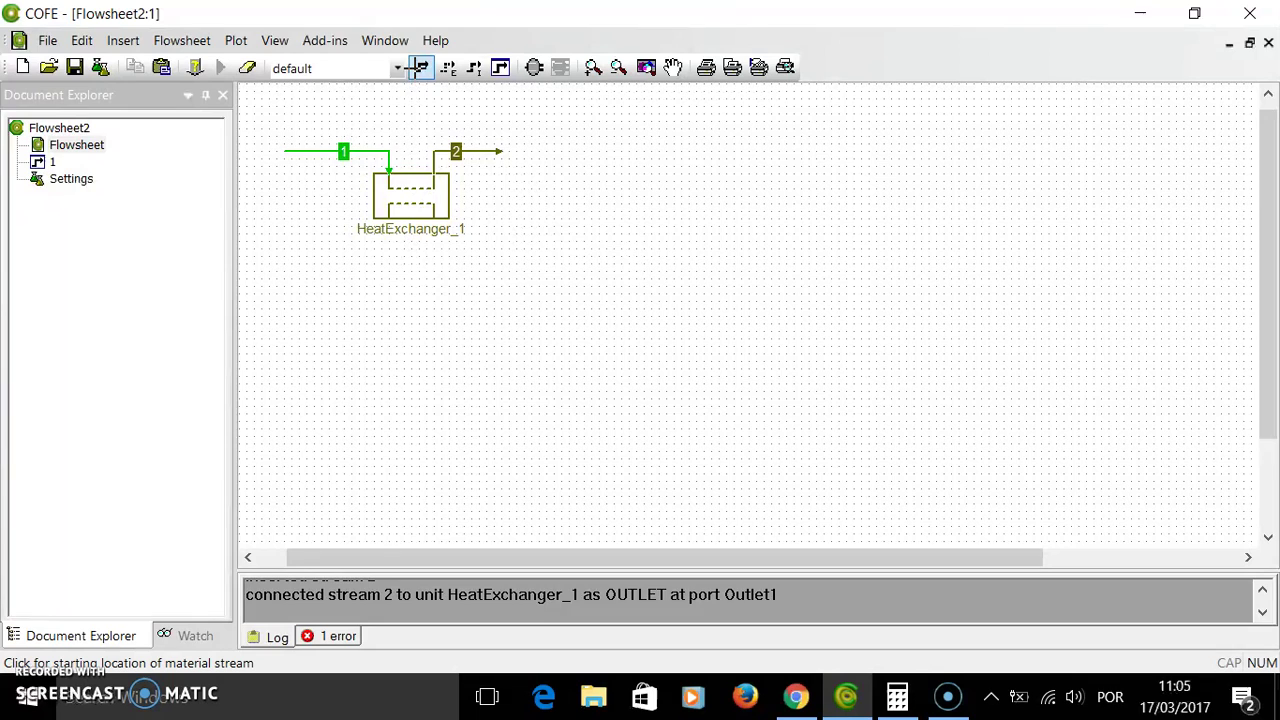
{"action": "left_click", "coordinate": [508, 270]}
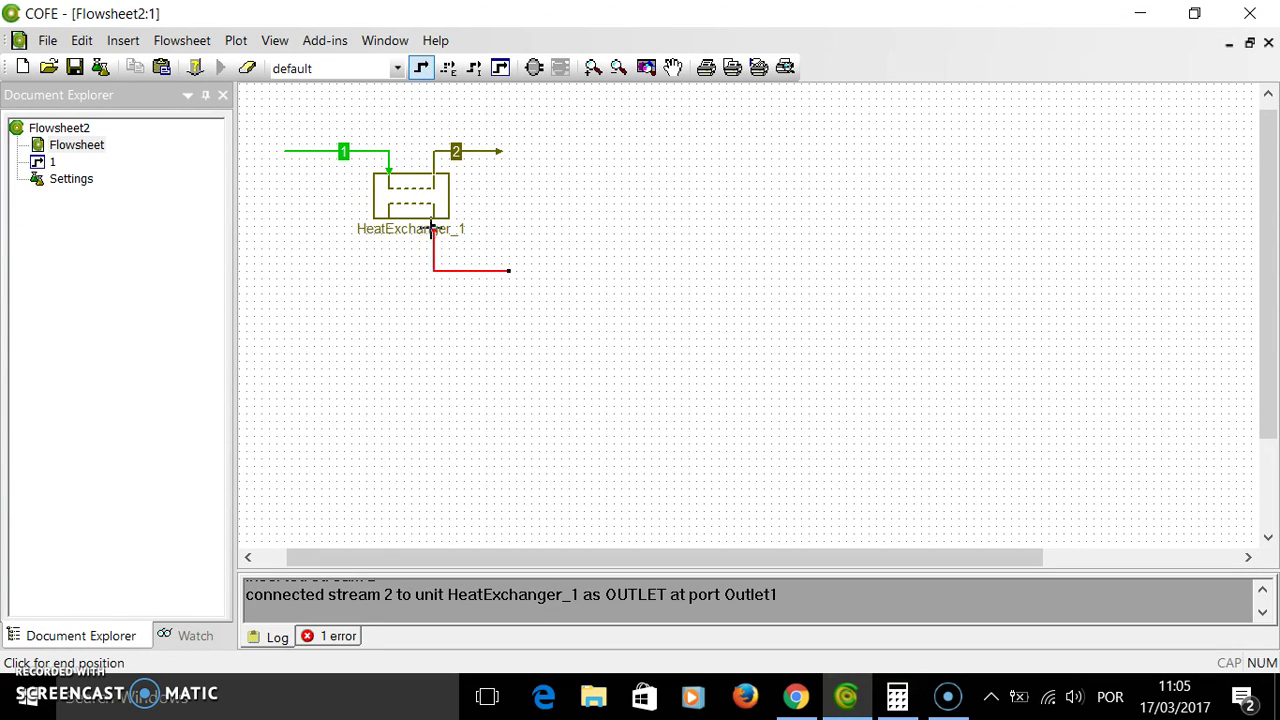
{"action": "left_click", "coordinate": [432, 215]}
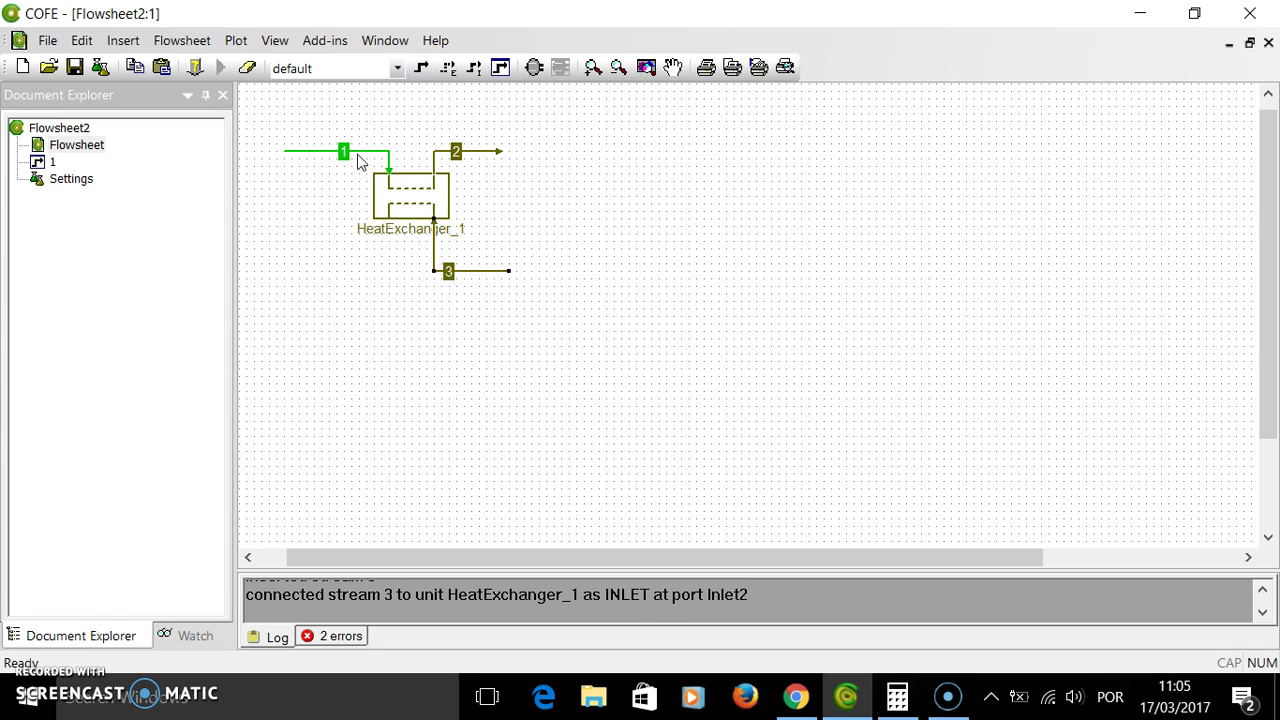
Step: Review stream 1's overall specification and check the stream types assigned to streams 1 and 2
{"action": "mouse_move", "coordinate": [358, 163]}
{"action": "double_click", "coordinate": [312, 152]}
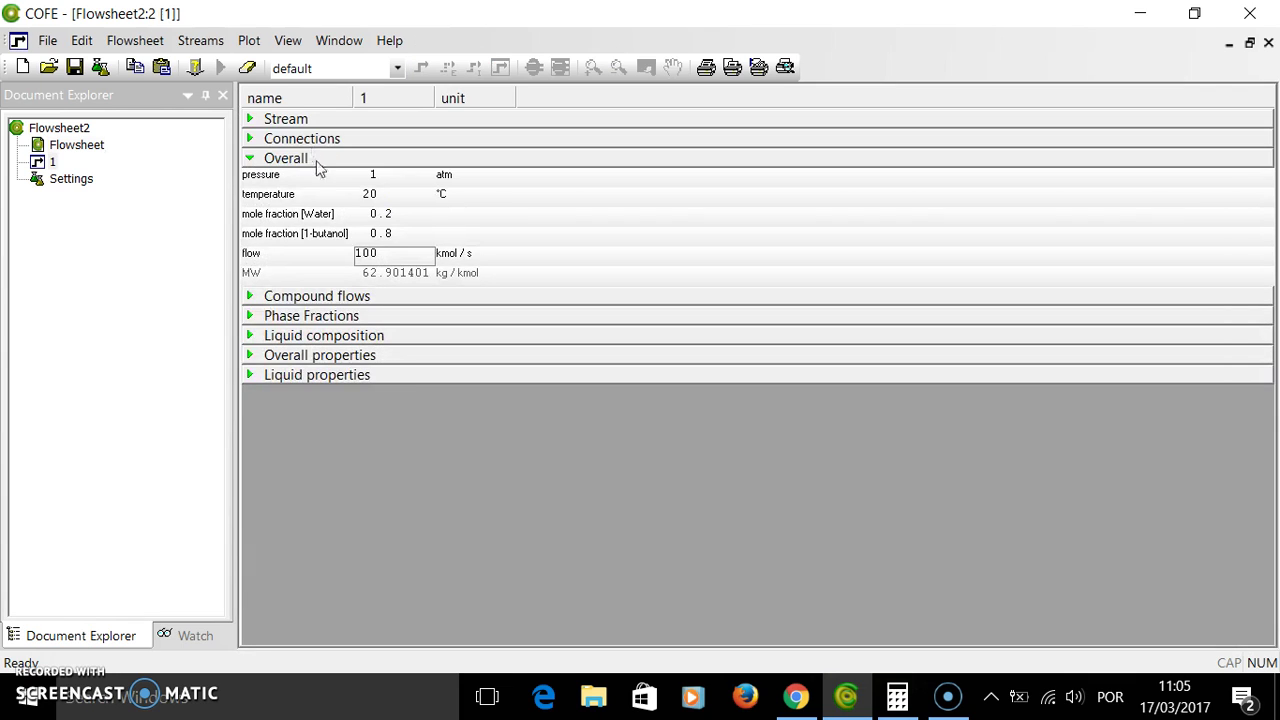
{"action": "double_click", "coordinate": [64, 146]}
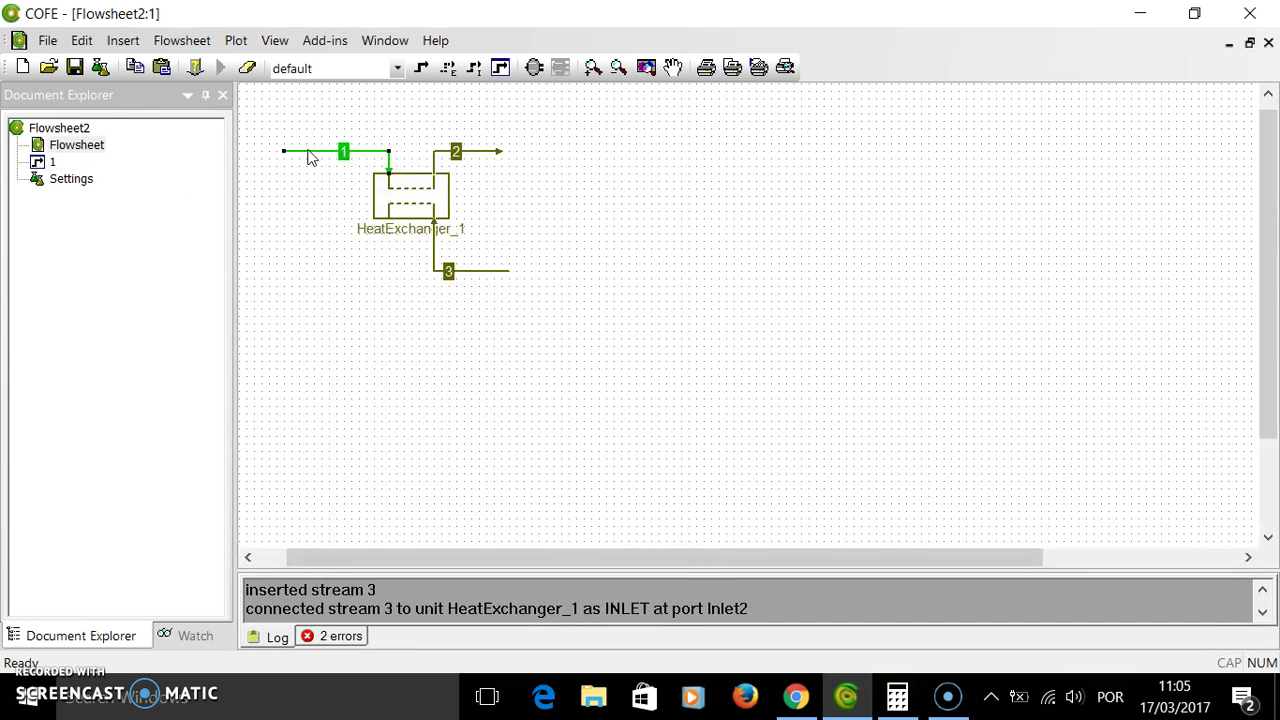
{"action": "right_click", "coordinate": [307, 152]}
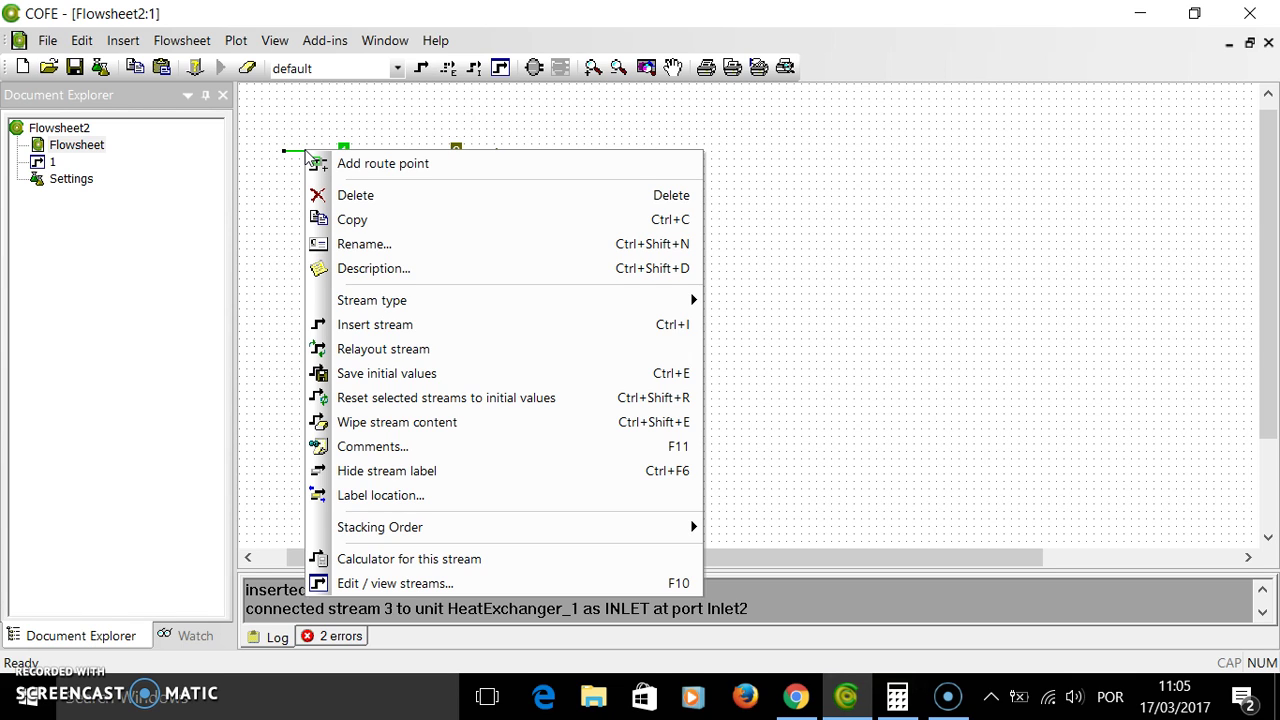
{"action": "mouse_move", "coordinate": [408, 306]}
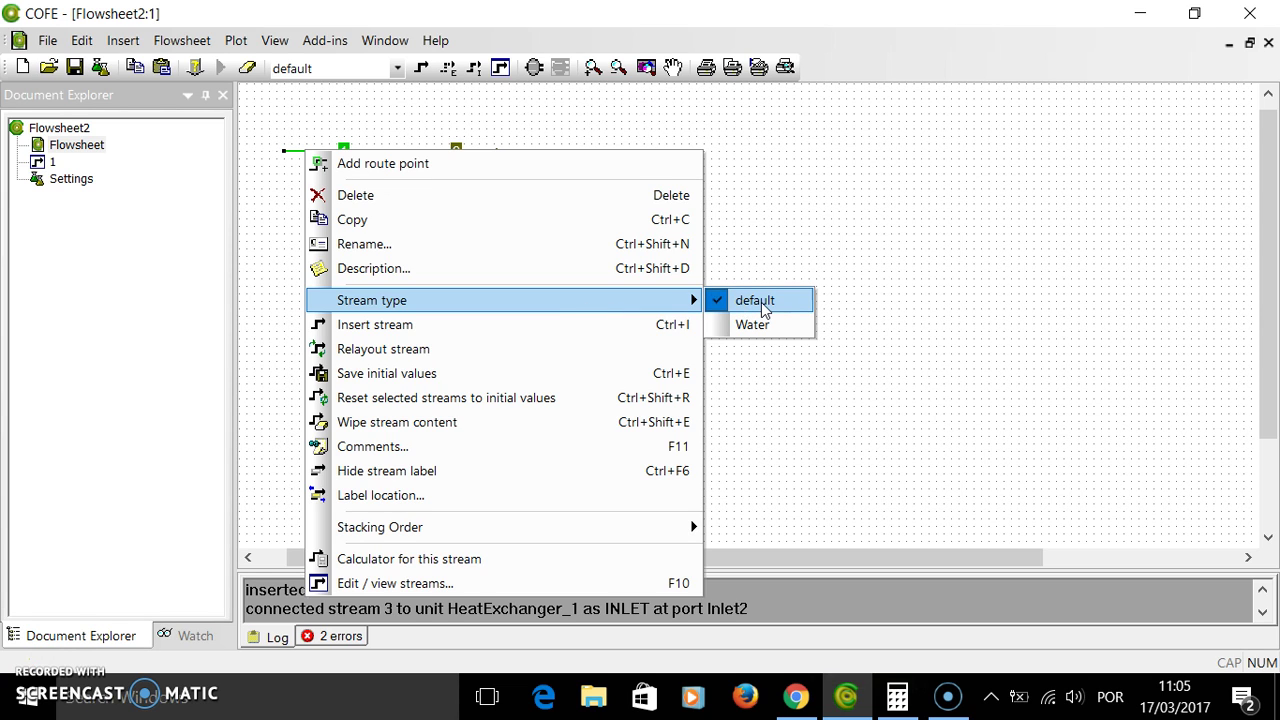
{"action": "left_click", "coordinate": [757, 252]}
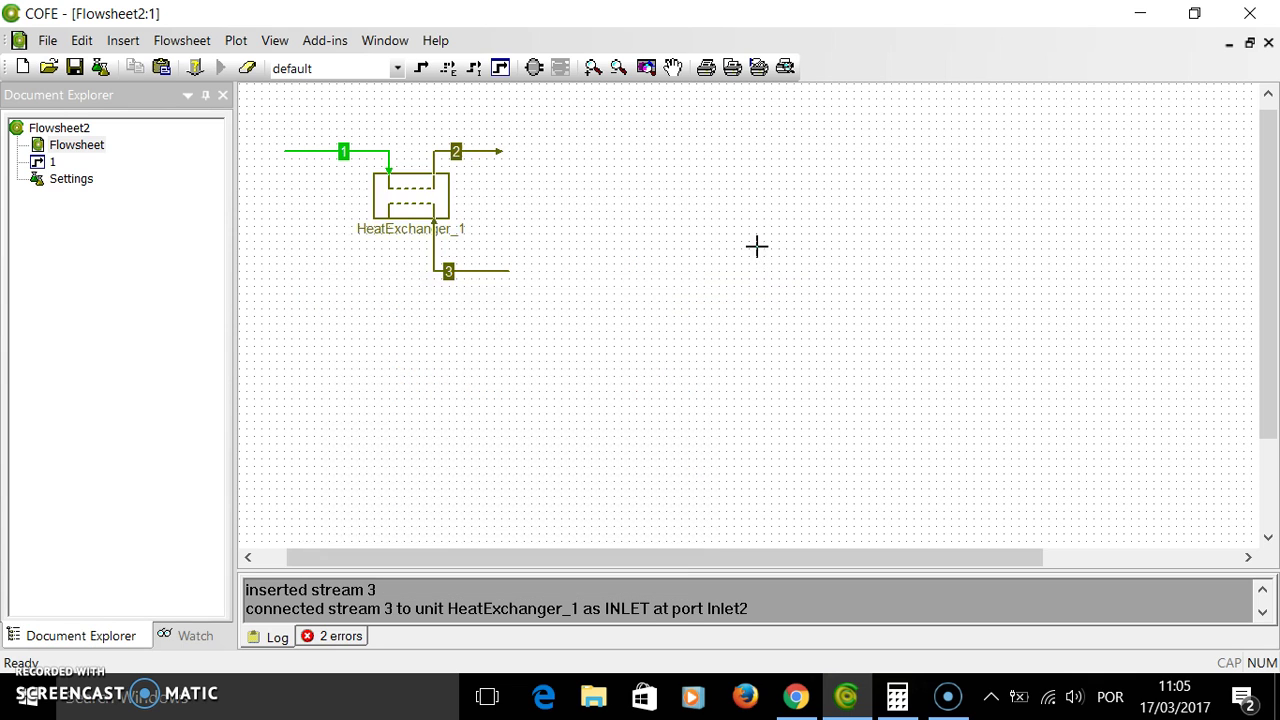
{"action": "right_click", "coordinate": [478, 153]}
{"action": "mouse_move", "coordinate": [820, 309]}
{"action": "left_click", "coordinate": [943, 298]}
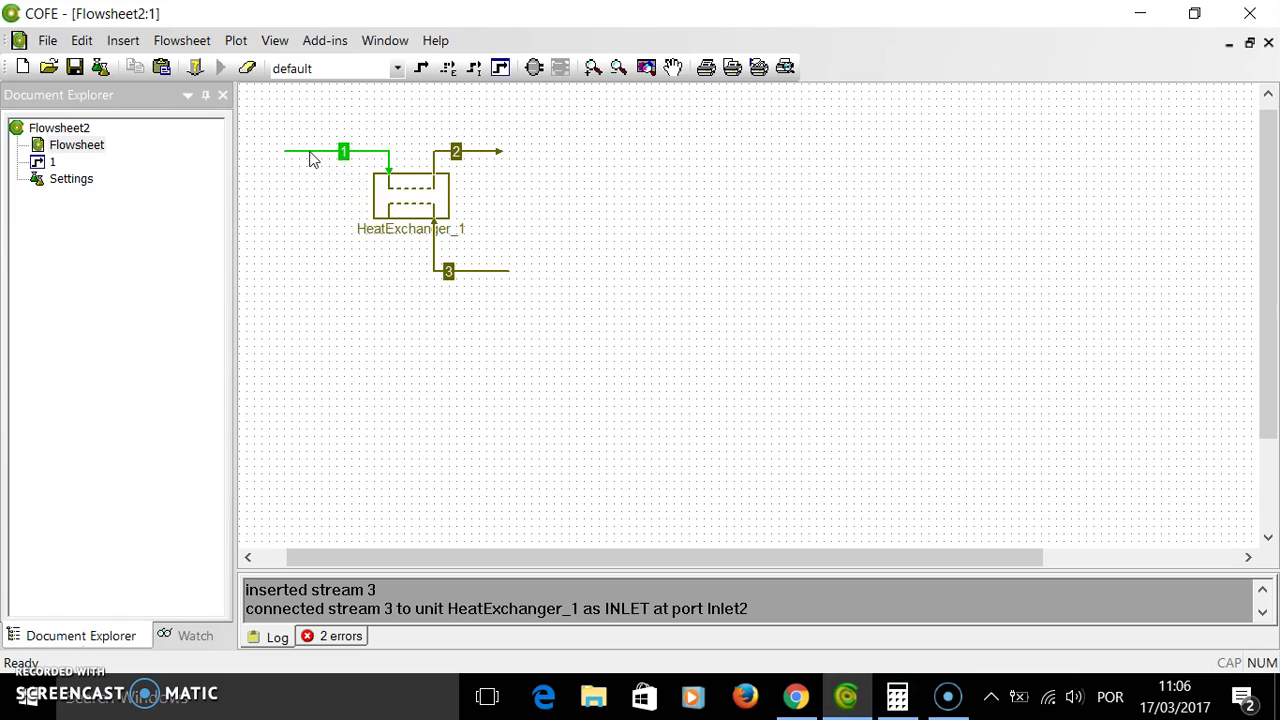
Step: Change the stream type of stream 3 to Water and check the assigned type
{"action": "left_click", "coordinate": [472, 279]}
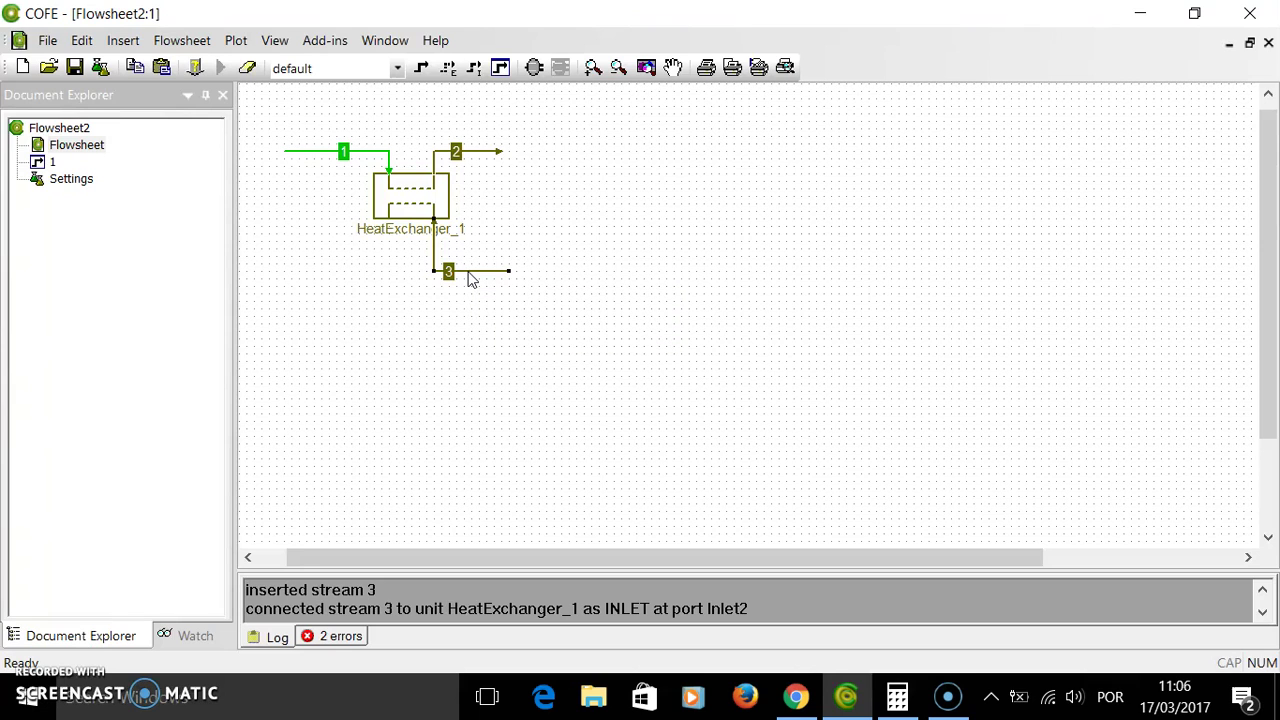
{"action": "right_click", "coordinate": [472, 279]}
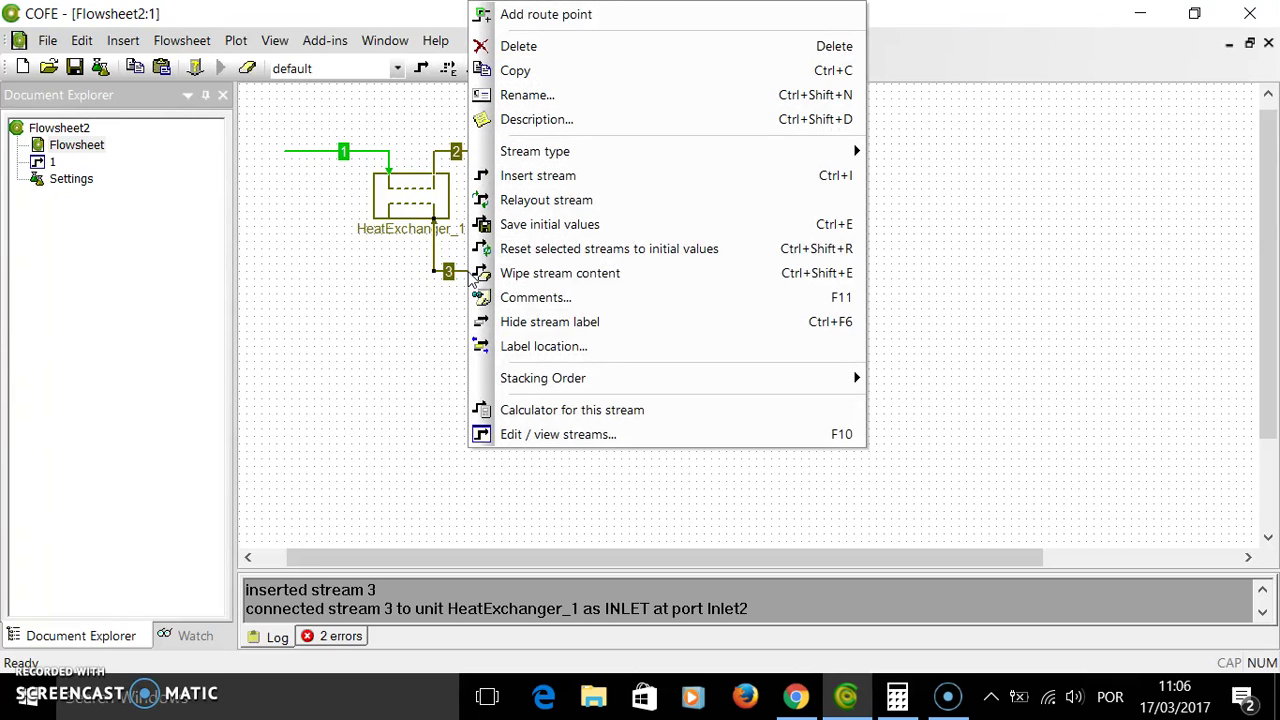
{"action": "mouse_move", "coordinate": [629, 148]}
{"action": "left_click", "coordinate": [916, 178]}
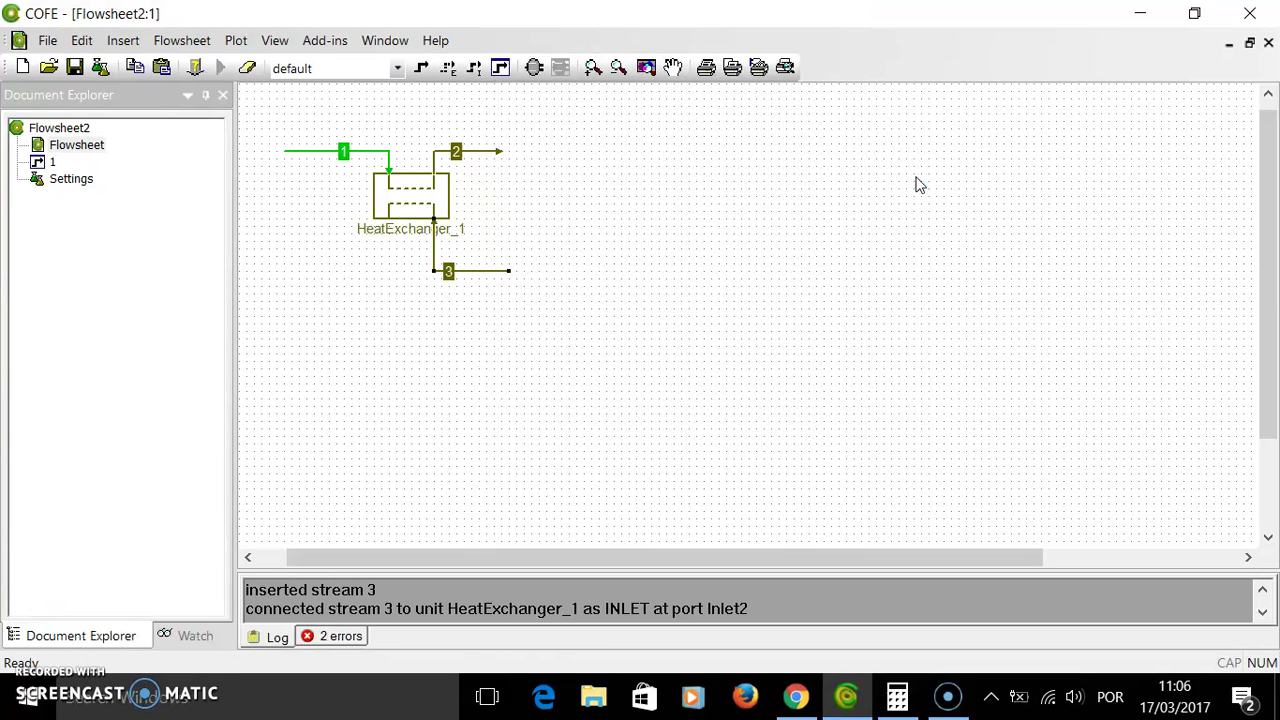
{"action": "mouse_move", "coordinate": [478, 276]}
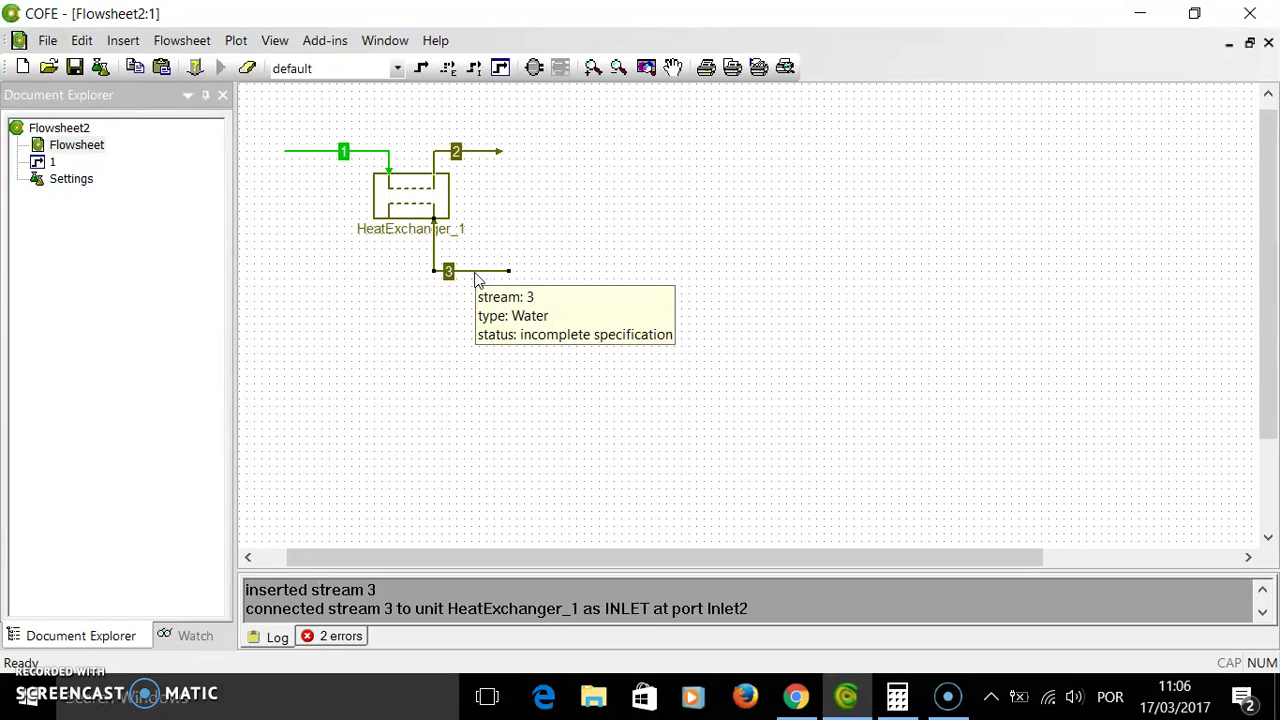
{"action": "right_click", "coordinate": [462, 278]}
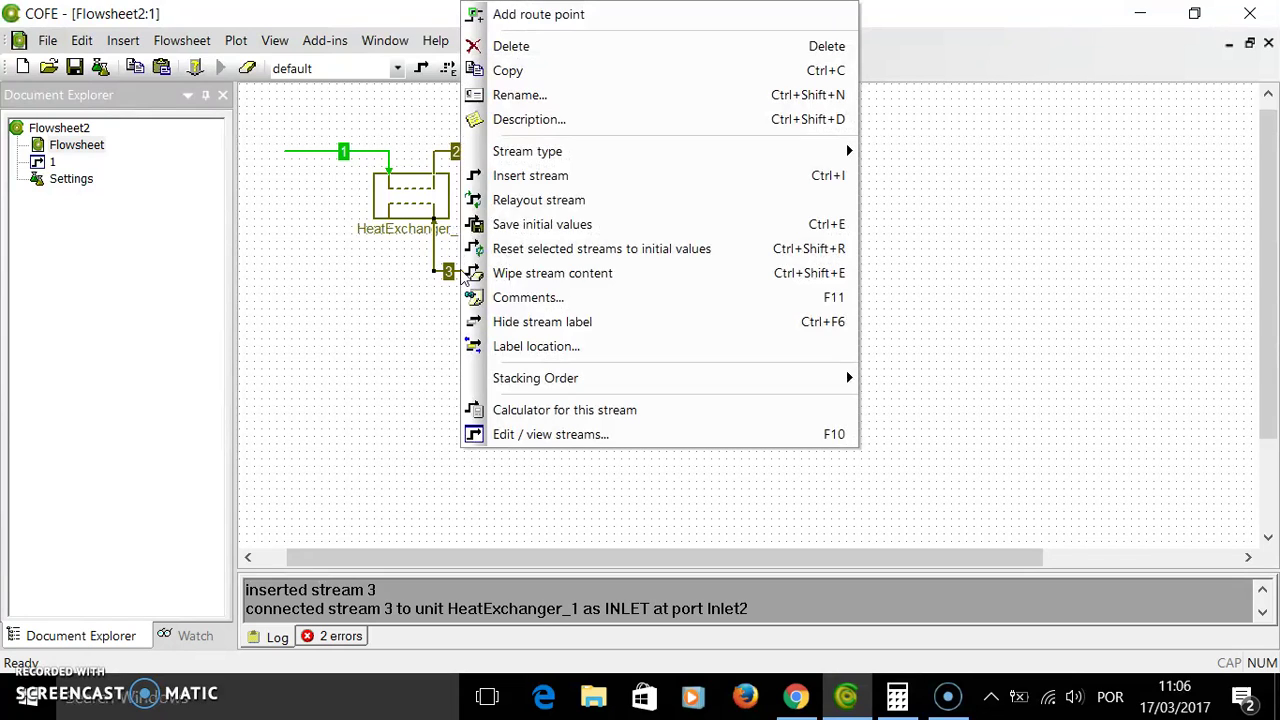
{"action": "mouse_move", "coordinate": [586, 151]}
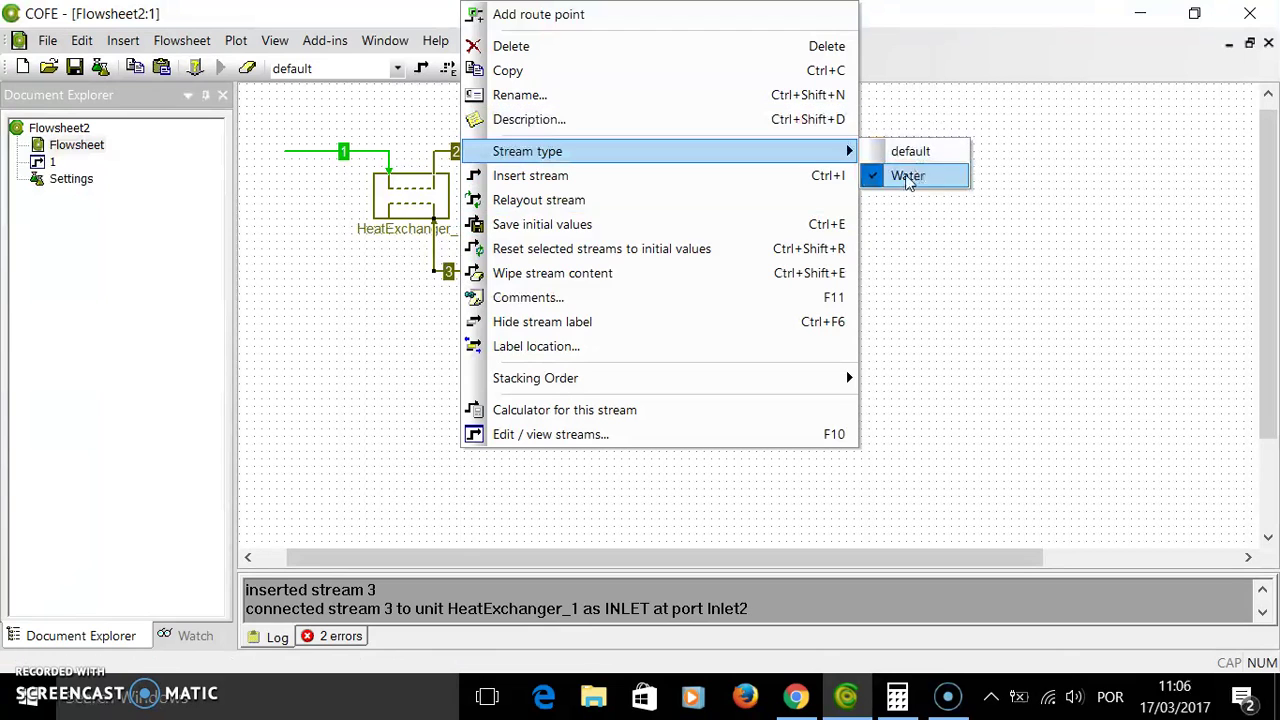
{"action": "left_click", "coordinate": [915, 187]}
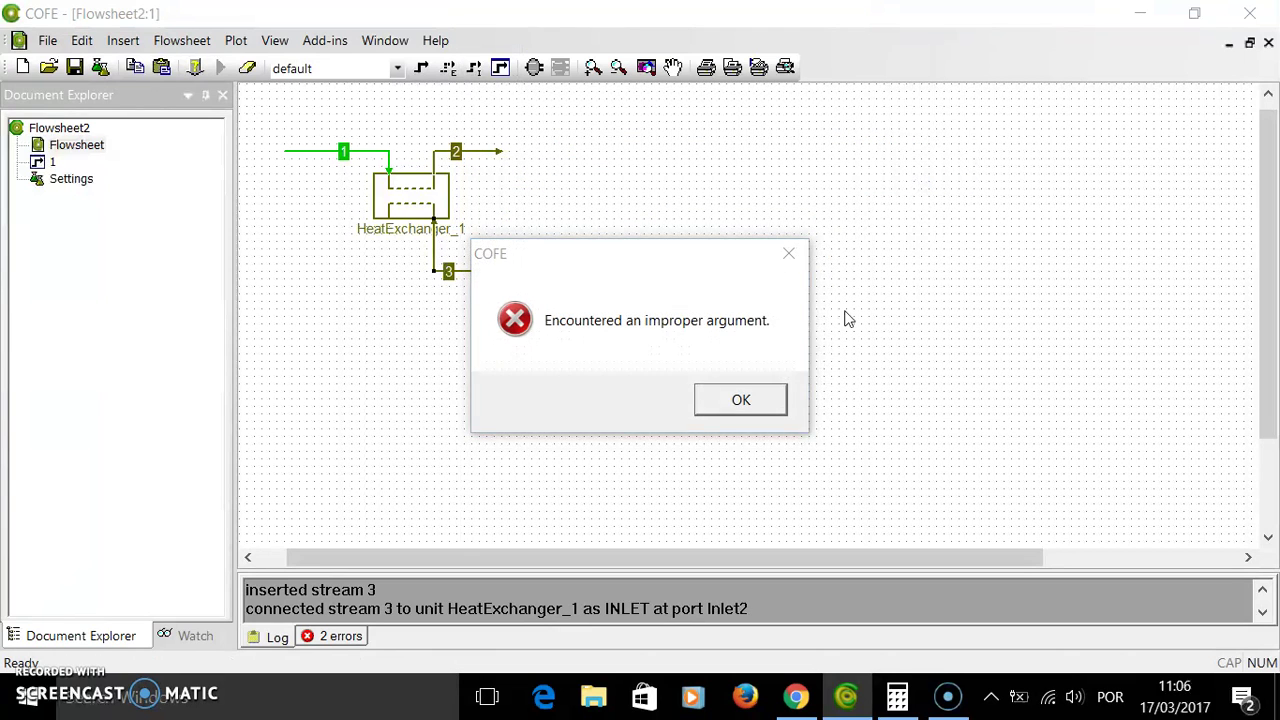
{"action": "left_click", "coordinate": [748, 402]}
Step: Specify stream 3 with a pressure of 1 atm, a temperature of 90 °C and a flow of 100 kmol/s, and return to the flowsheet
{"action": "double_click", "coordinate": [487, 279]}
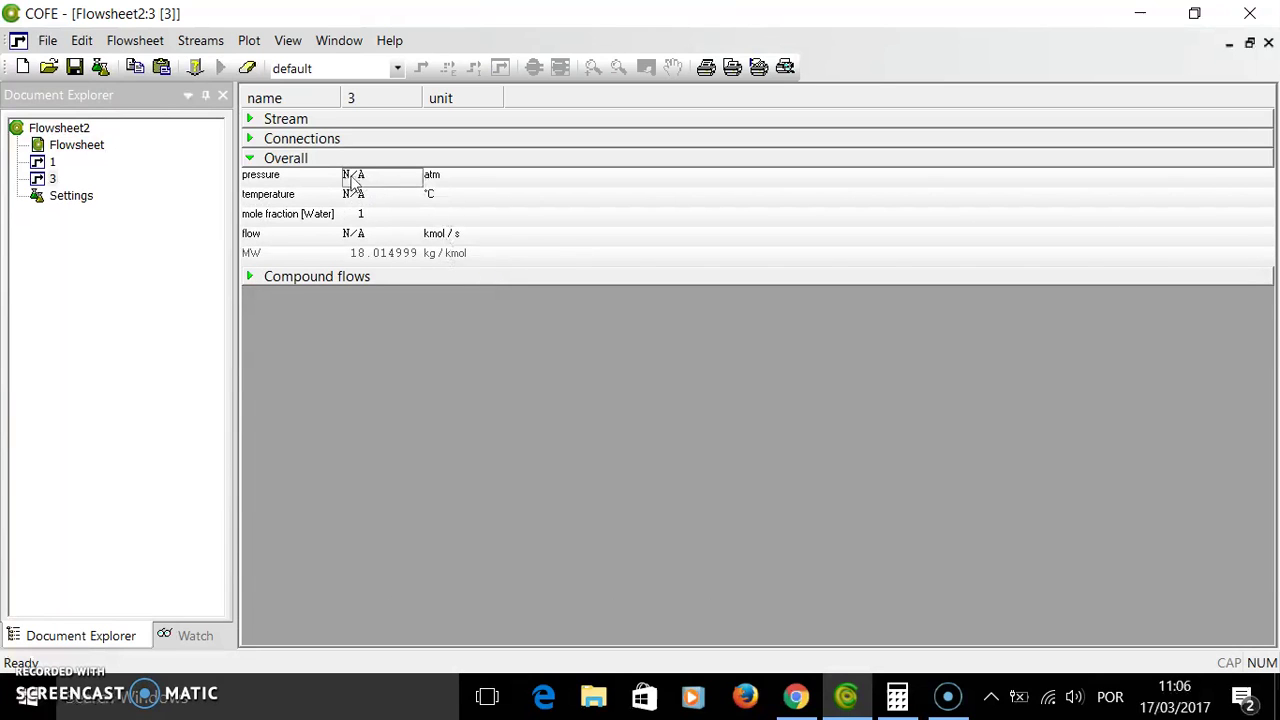
{"action": "left_click", "coordinate": [386, 184]}
{"action": "type", "text": "1"}
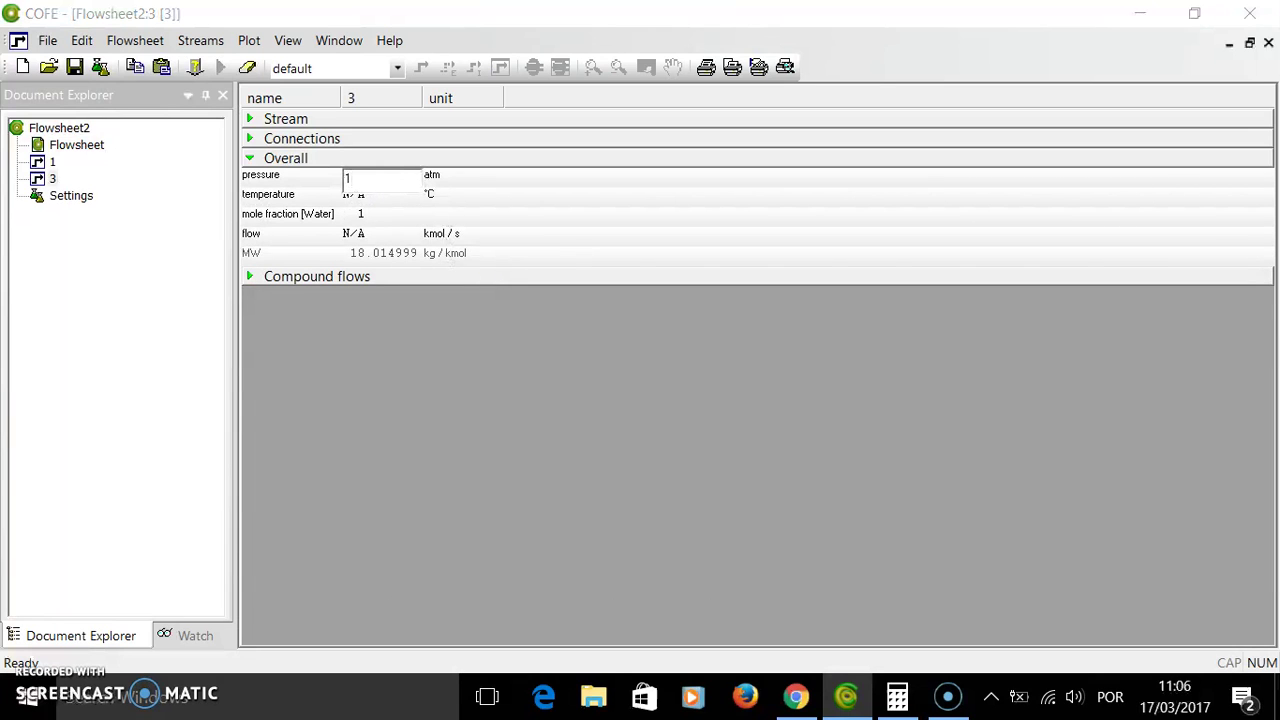
{"action": "key", "text": "Return"}
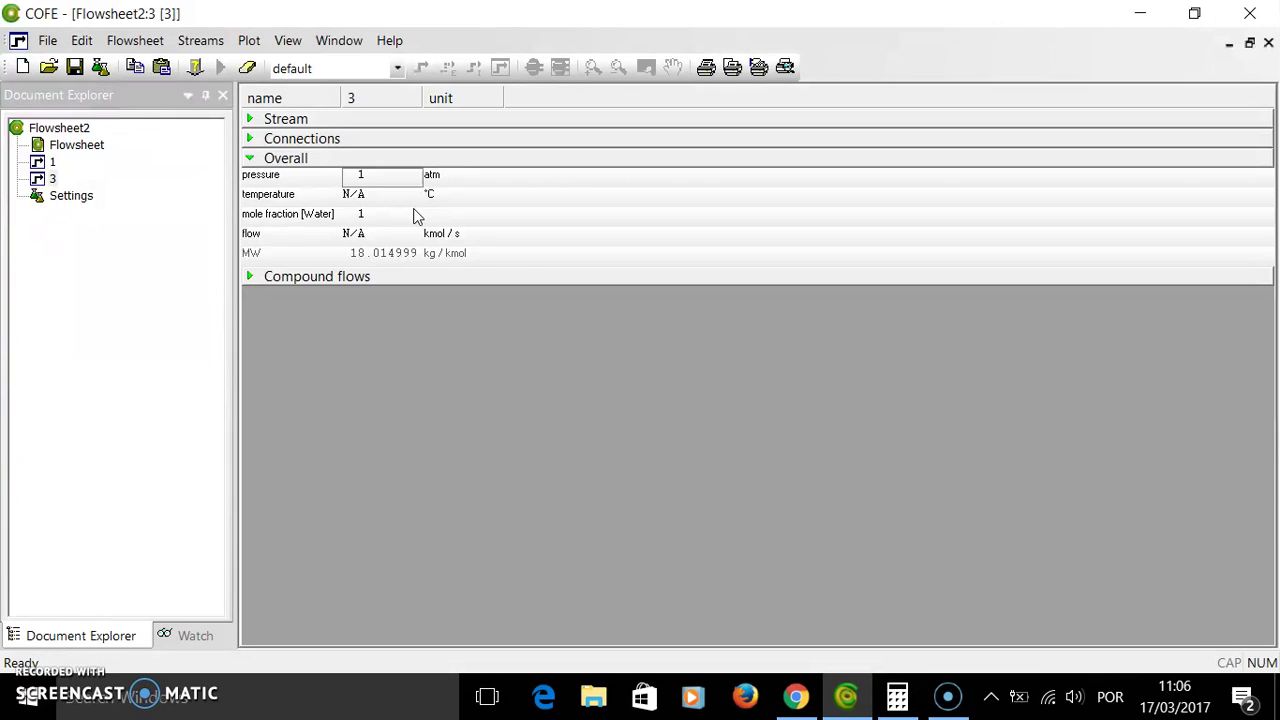
{"action": "left_click", "coordinate": [357, 196]}
{"action": "type", "text": "90"}
{"action": "key", "text": "Return"}
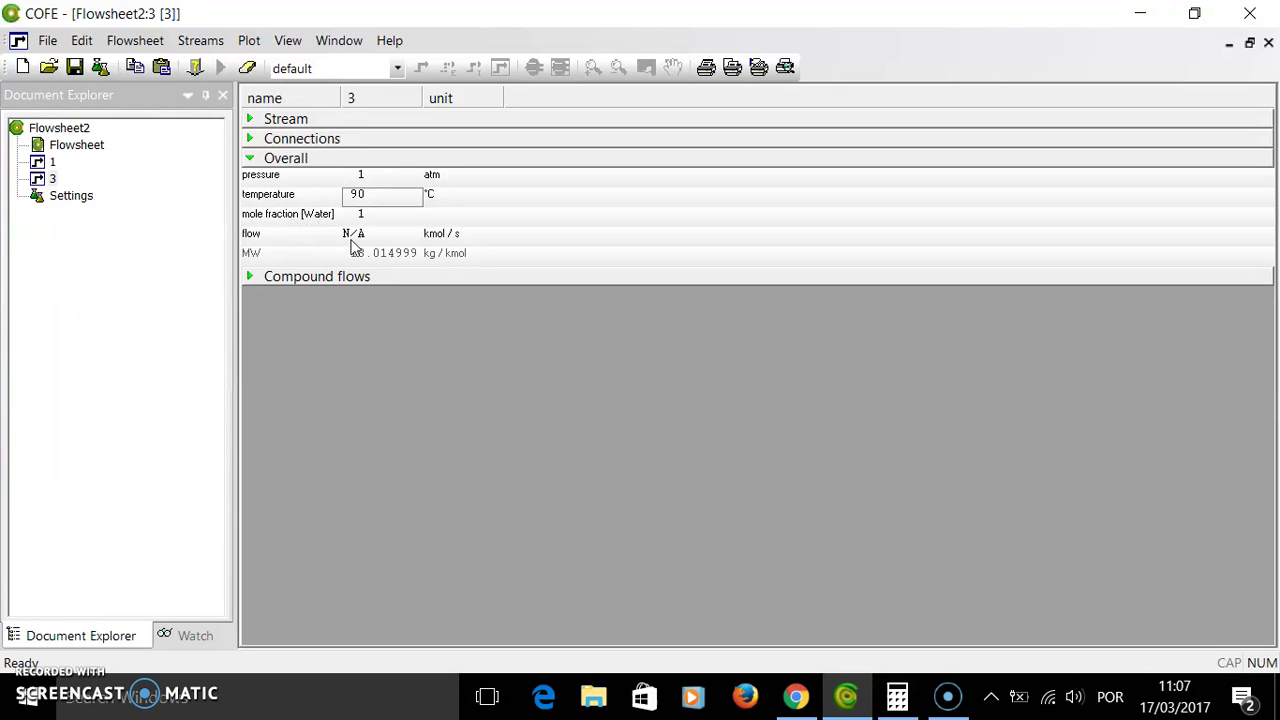
{"action": "left_click", "coordinate": [354, 233]}
{"action": "type", "text": "10"}
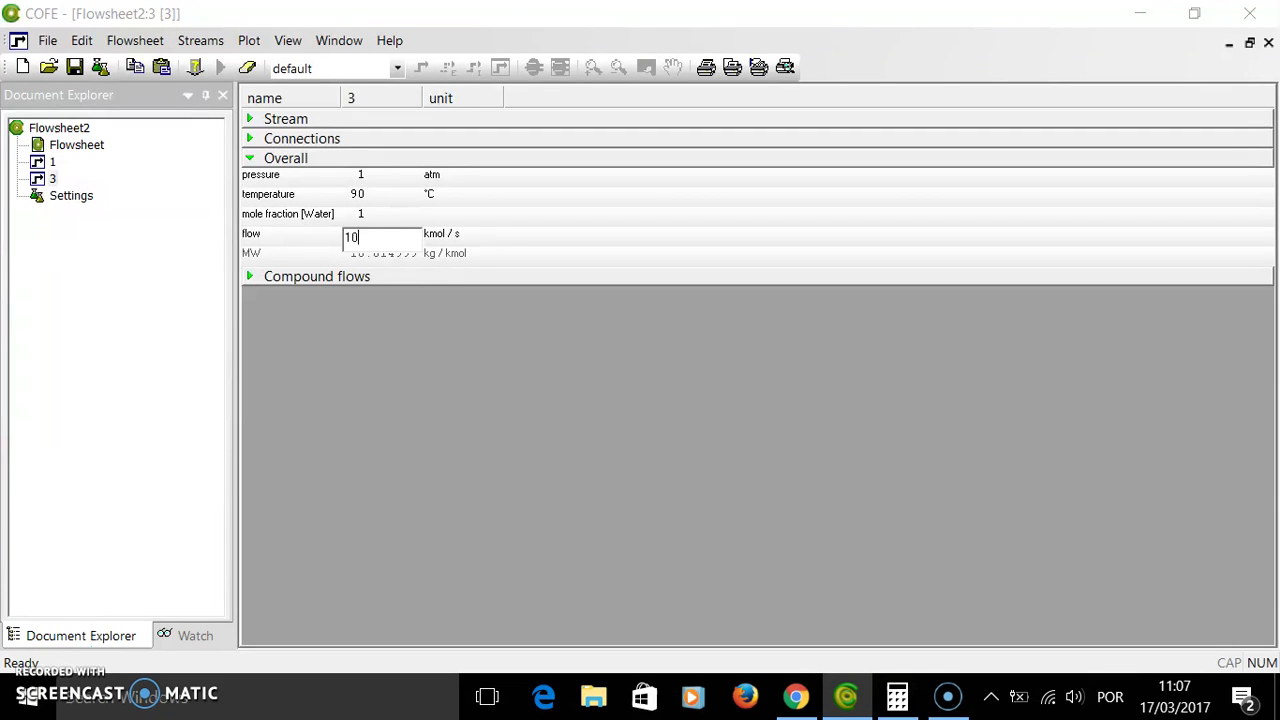
{"action": "type", "text": "0"}
{"action": "key", "text": "Return"}
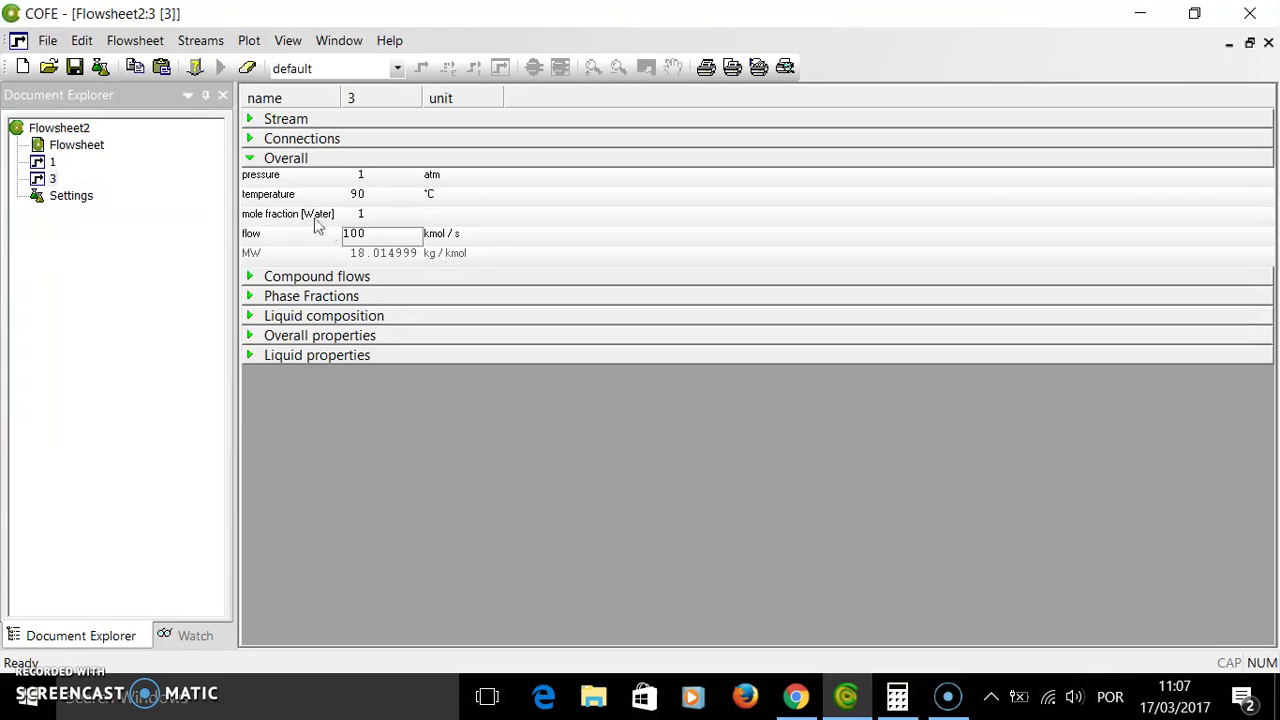
{"action": "double_click", "coordinate": [78, 148]}
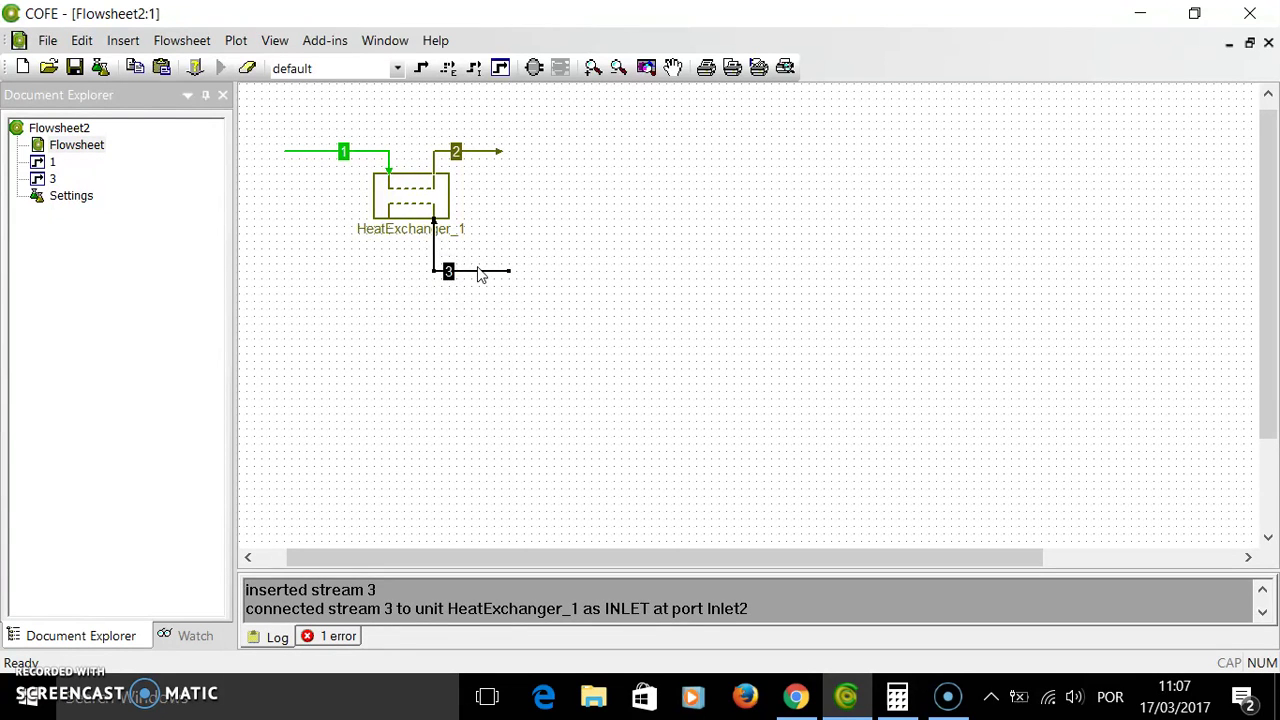
Step: Review stream 3's specification and compare the details of streams 3 and 1 on the flowsheet
{"action": "double_click", "coordinate": [476, 272]}
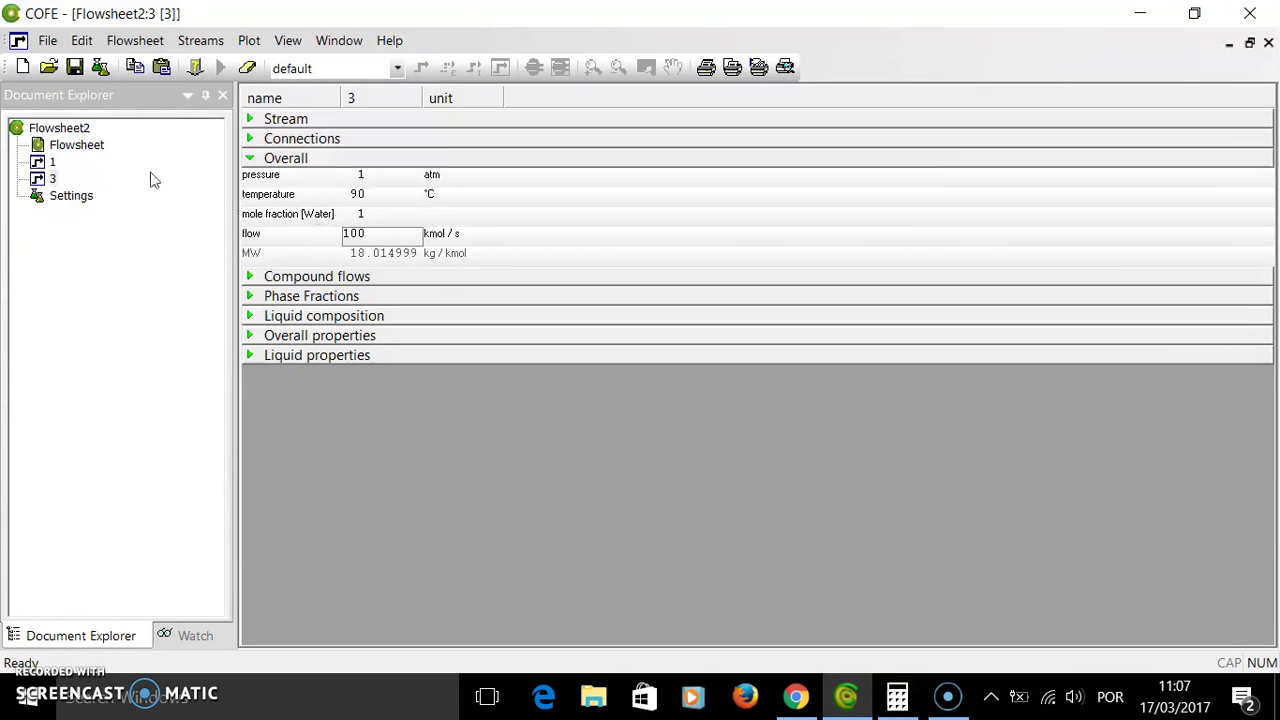
{"action": "double_click", "coordinate": [78, 148]}
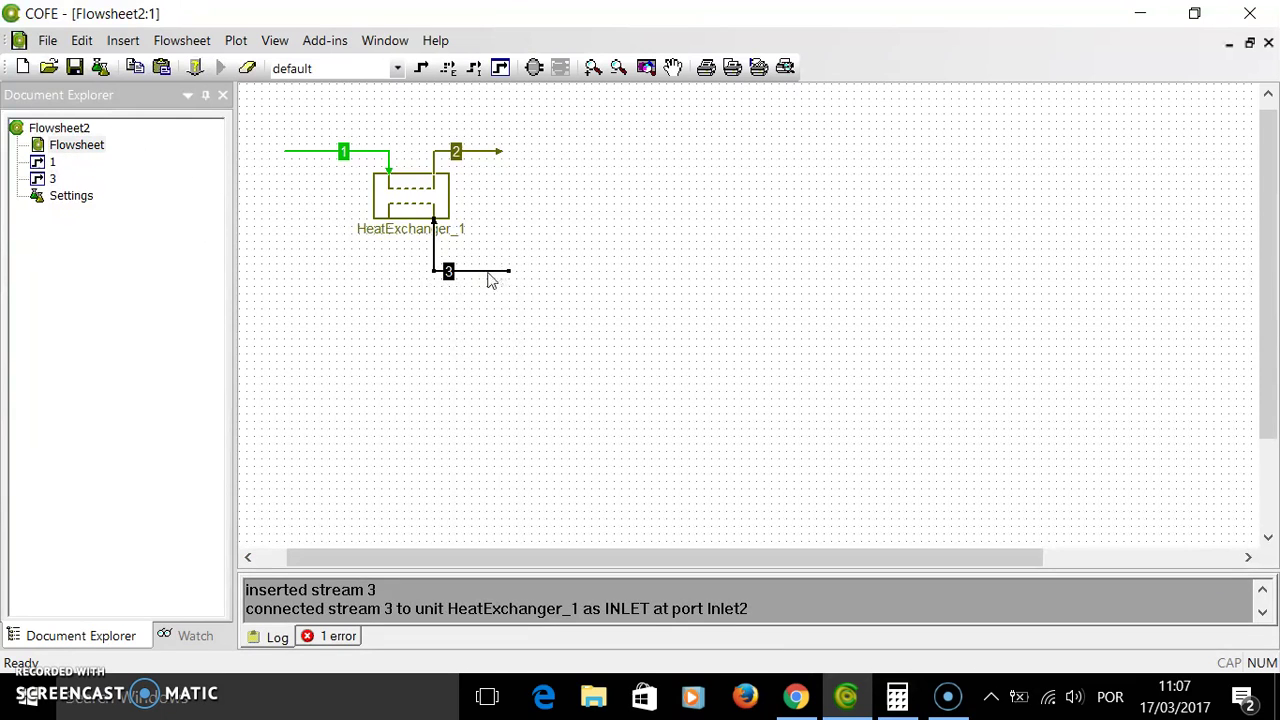
{"action": "mouse_move", "coordinate": [476, 279]}
{"action": "mouse_move", "coordinate": [322, 160]}
Step: Insert a fourth stream below the heat exchanger, connect its start to the Outlet2 port and level its arrow end with stream 3
{"action": "left_click", "coordinate": [421, 67]}
{"action": "left_click", "coordinate": [381, 248]}
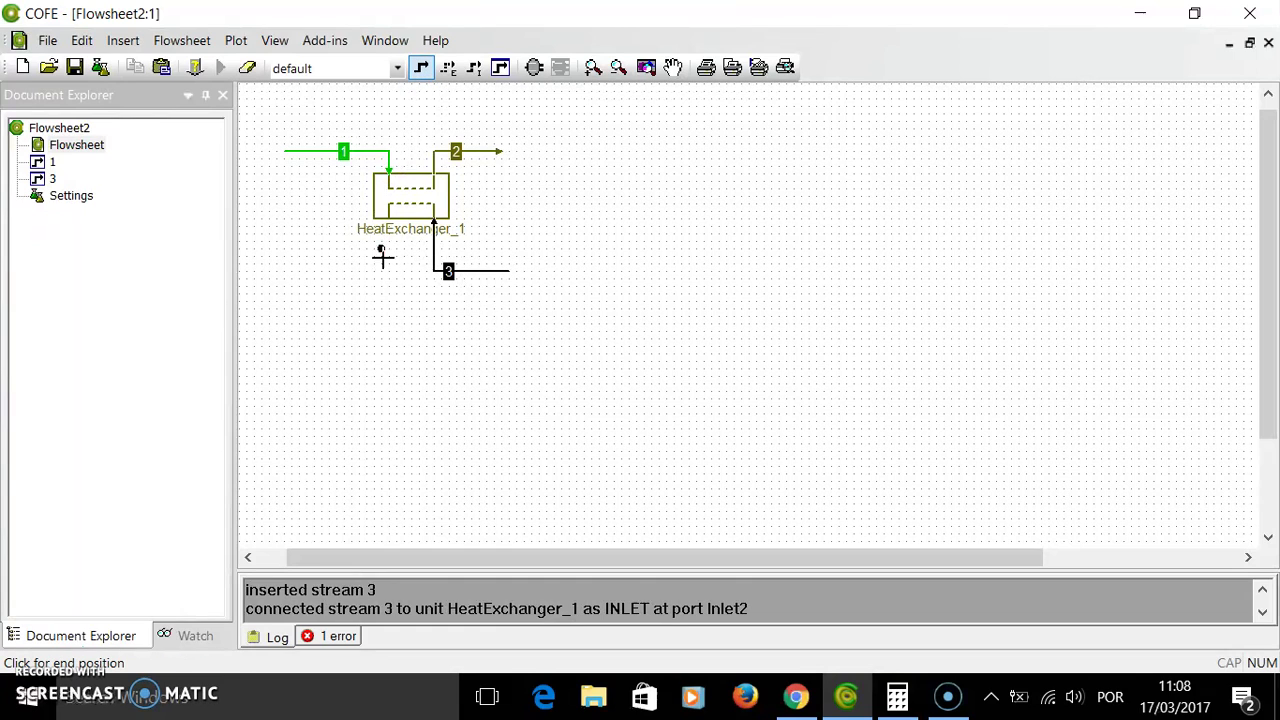
{"action": "left_click", "coordinate": [288, 291]}
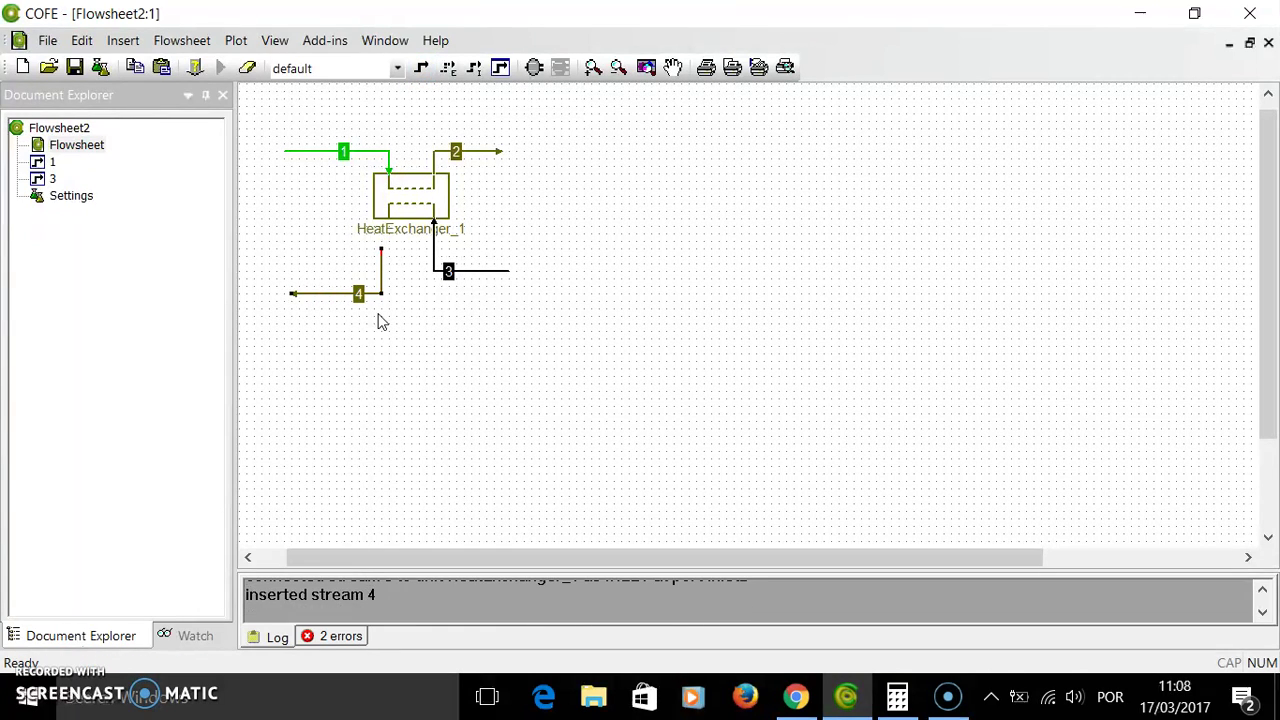
{"action": "left_click_drag", "start_coordinate": [381, 248], "coordinate": [389, 218]}
{"action": "left_click_drag", "start_coordinate": [291, 293], "coordinate": [300, 271]}
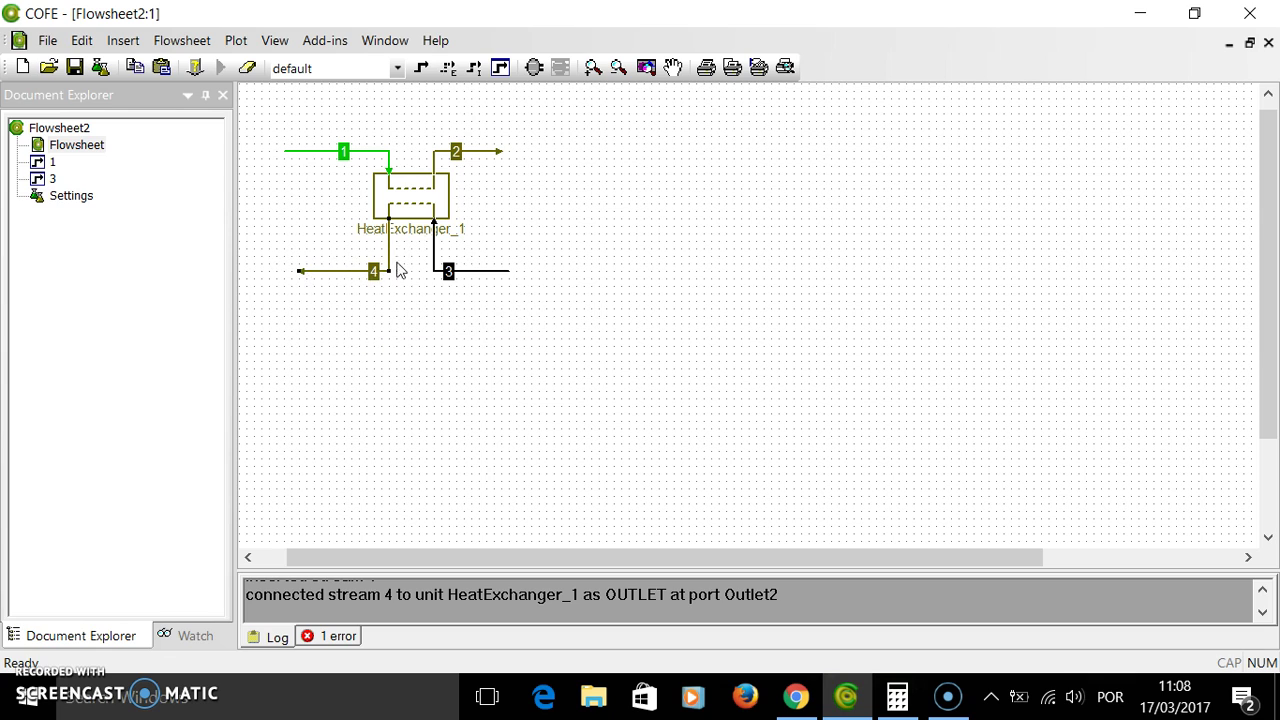
Step: Change the stream type of stream 4 to Water to match stream 3
{"action": "mouse_move", "coordinate": [388, 262]}
{"action": "mouse_move", "coordinate": [436, 264]}
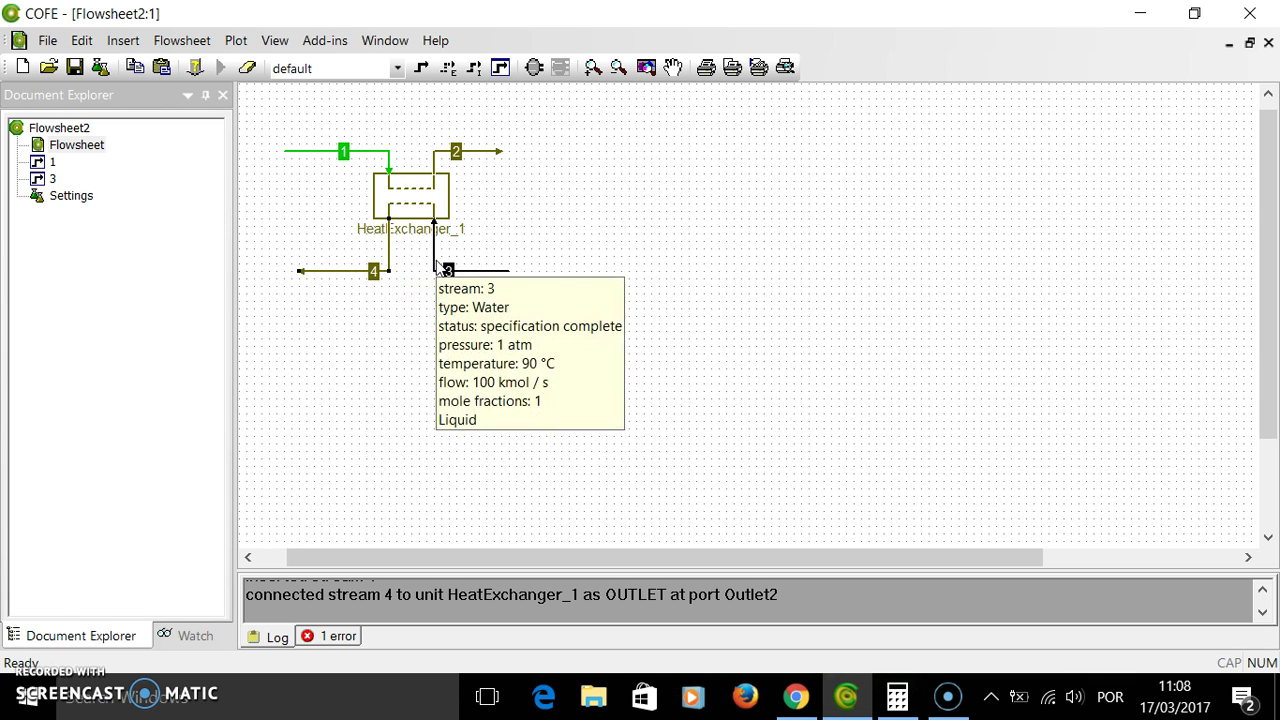
{"action": "right_click", "coordinate": [342, 271]}
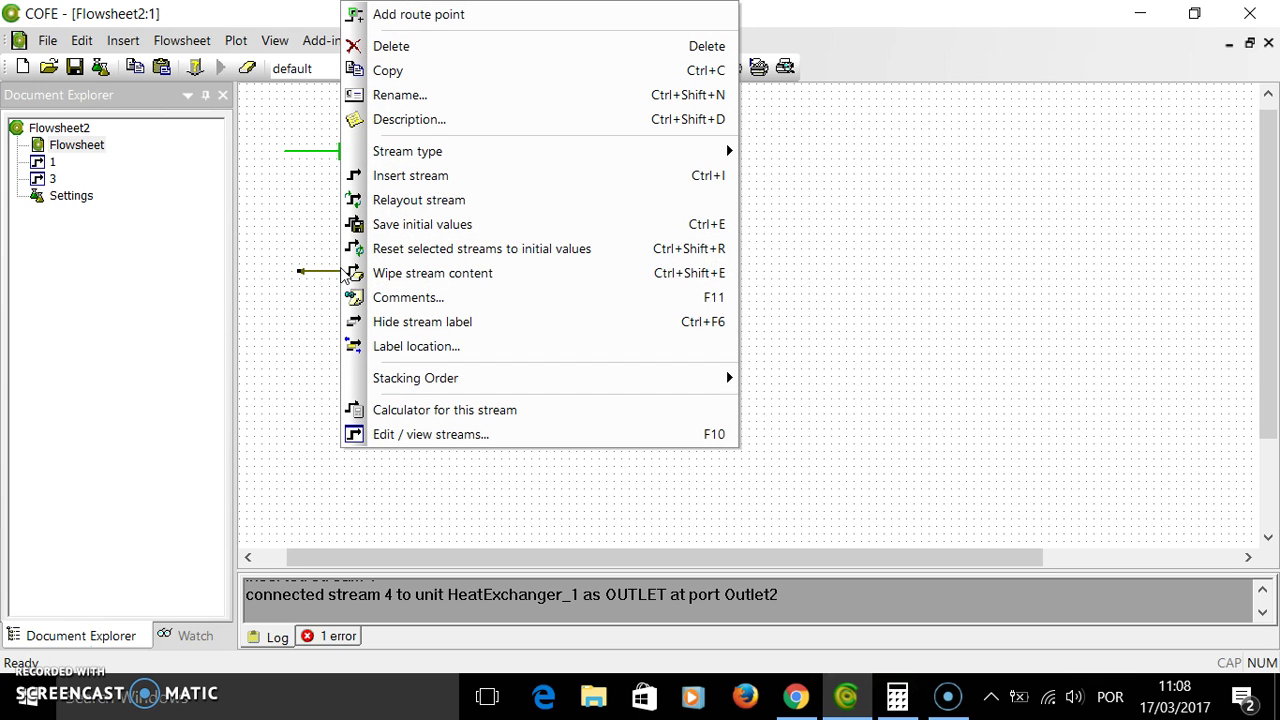
{"action": "mouse_move", "coordinate": [531, 158]}
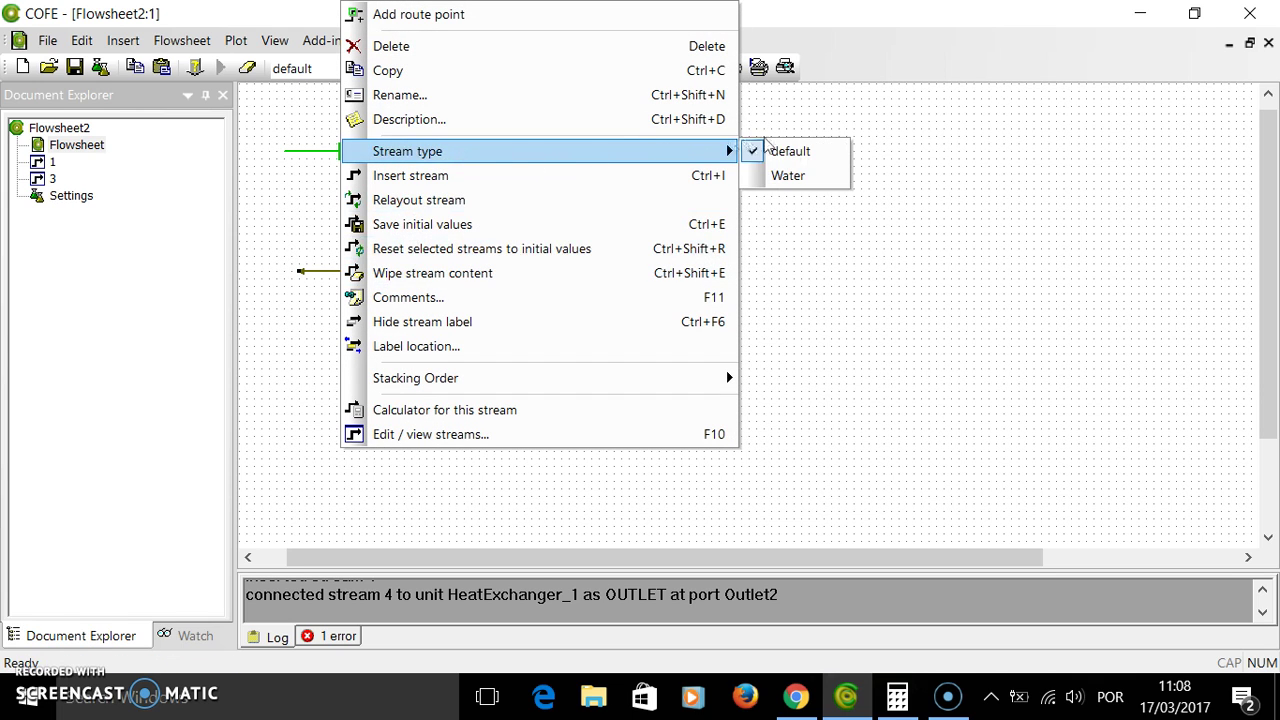
{"action": "left_click", "coordinate": [786, 178]}
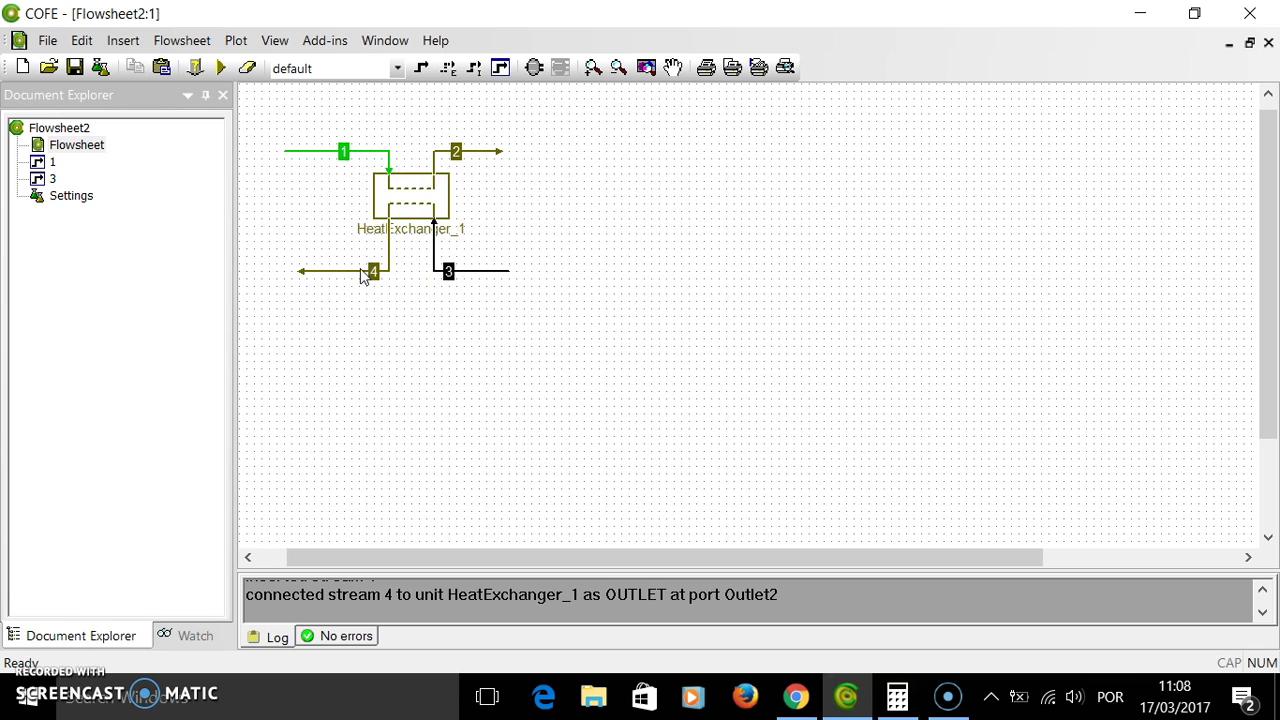
Step: Examine stream 4's compound and overall specification and return to the flowsheet
{"action": "mouse_move", "coordinate": [360, 277]}
{"action": "double_click", "coordinate": [342, 277]}
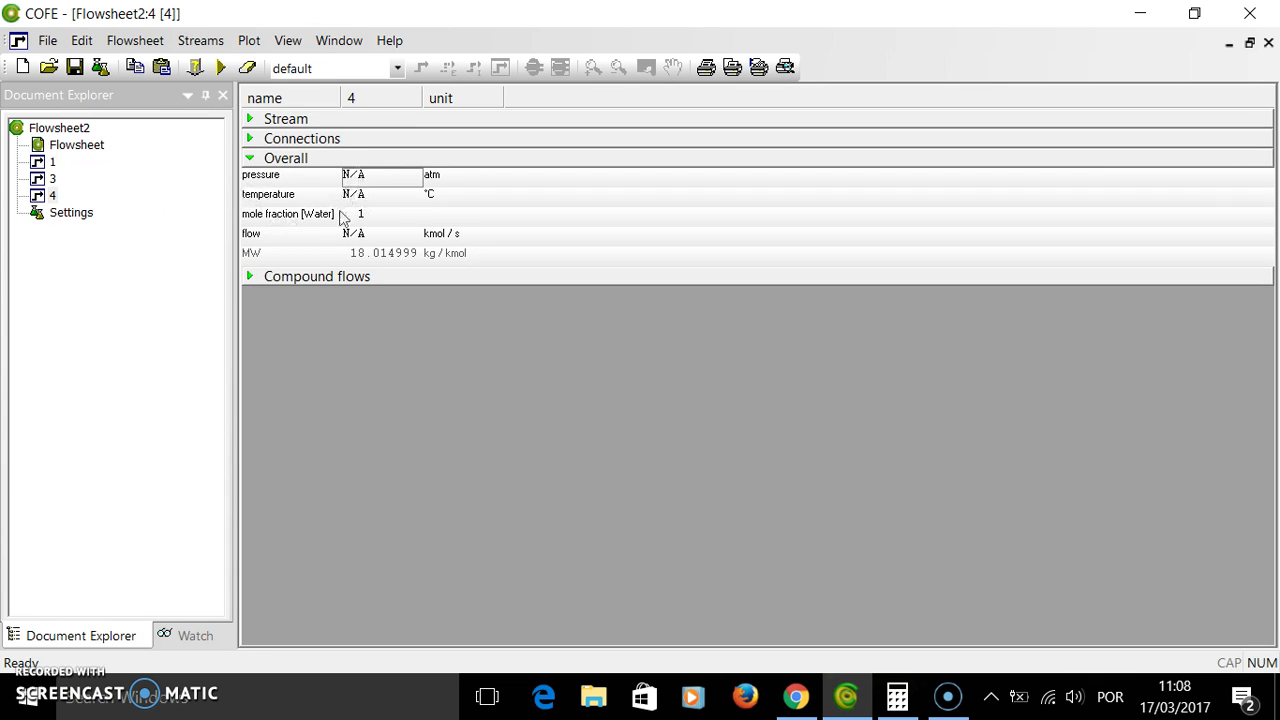
{"action": "double_click", "coordinate": [92, 150]}
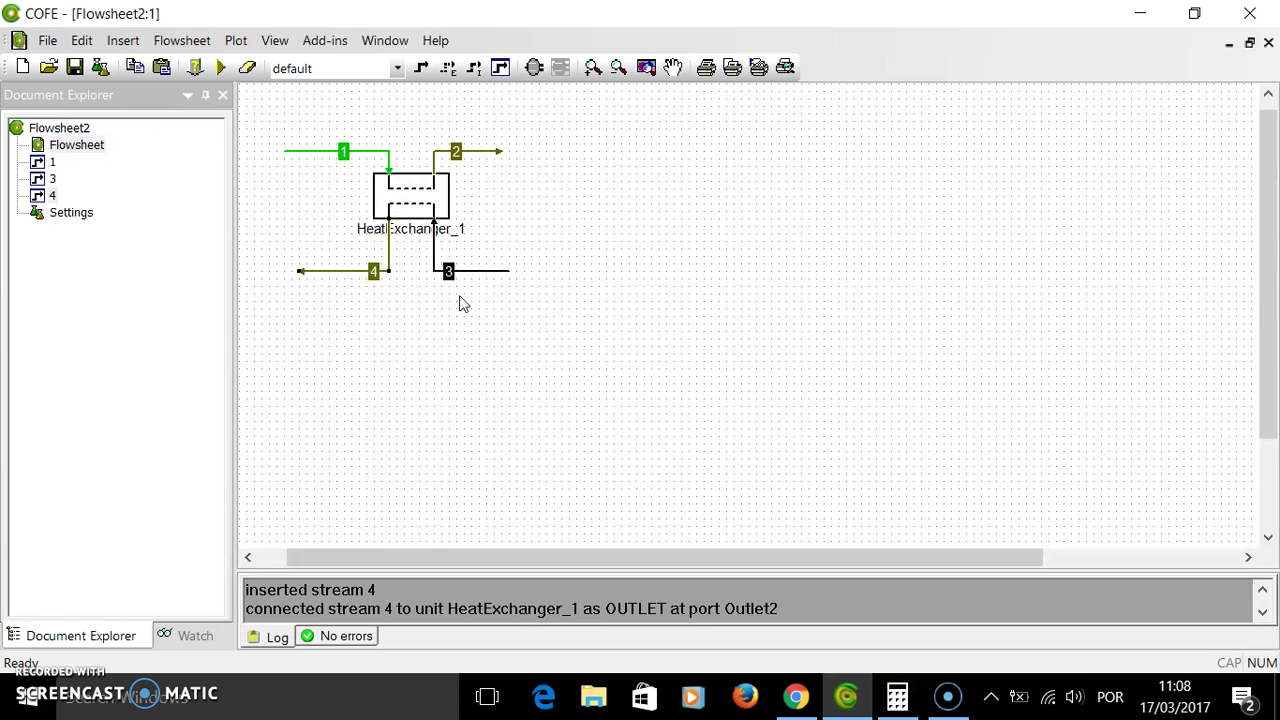
Step: Raise the outer ends of streams 4 and 3 closer to the heat exchanger, keeping both level with each other
{"action": "left_click_drag", "start_coordinate": [300, 269], "coordinate": [298, 256]}
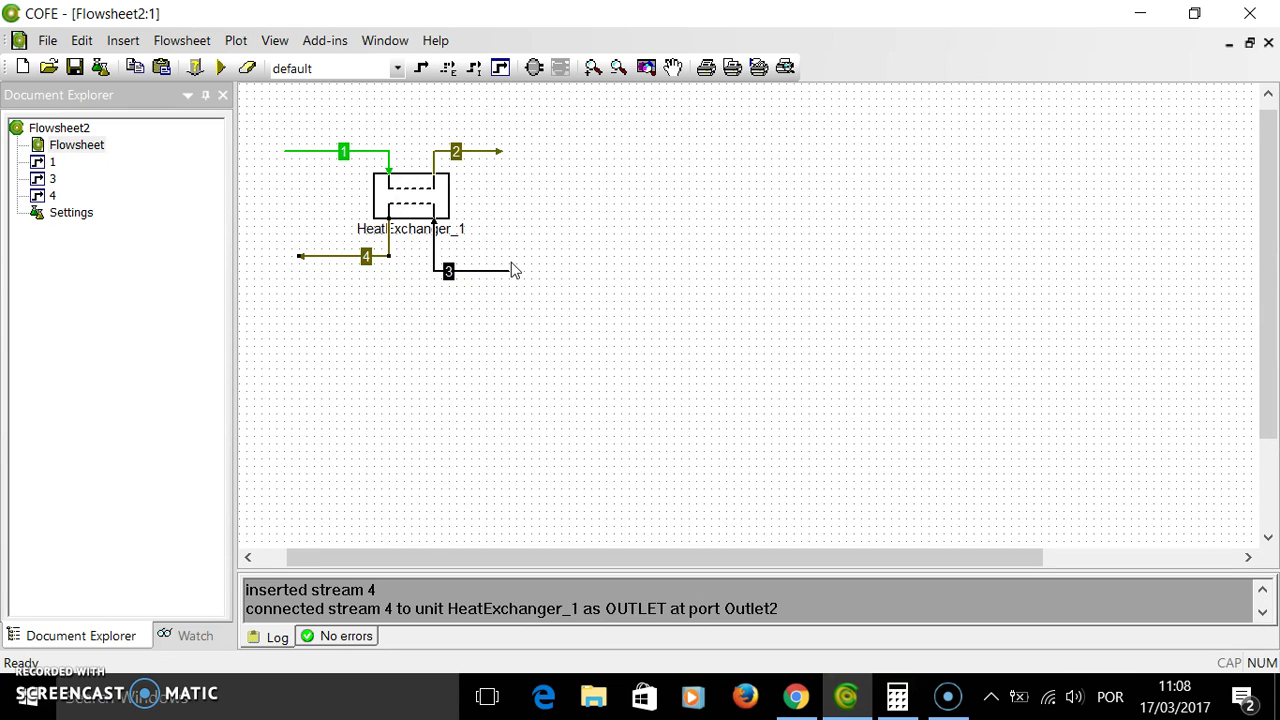
{"action": "left_click_drag", "start_coordinate": [510, 260], "coordinate": [509, 256]}
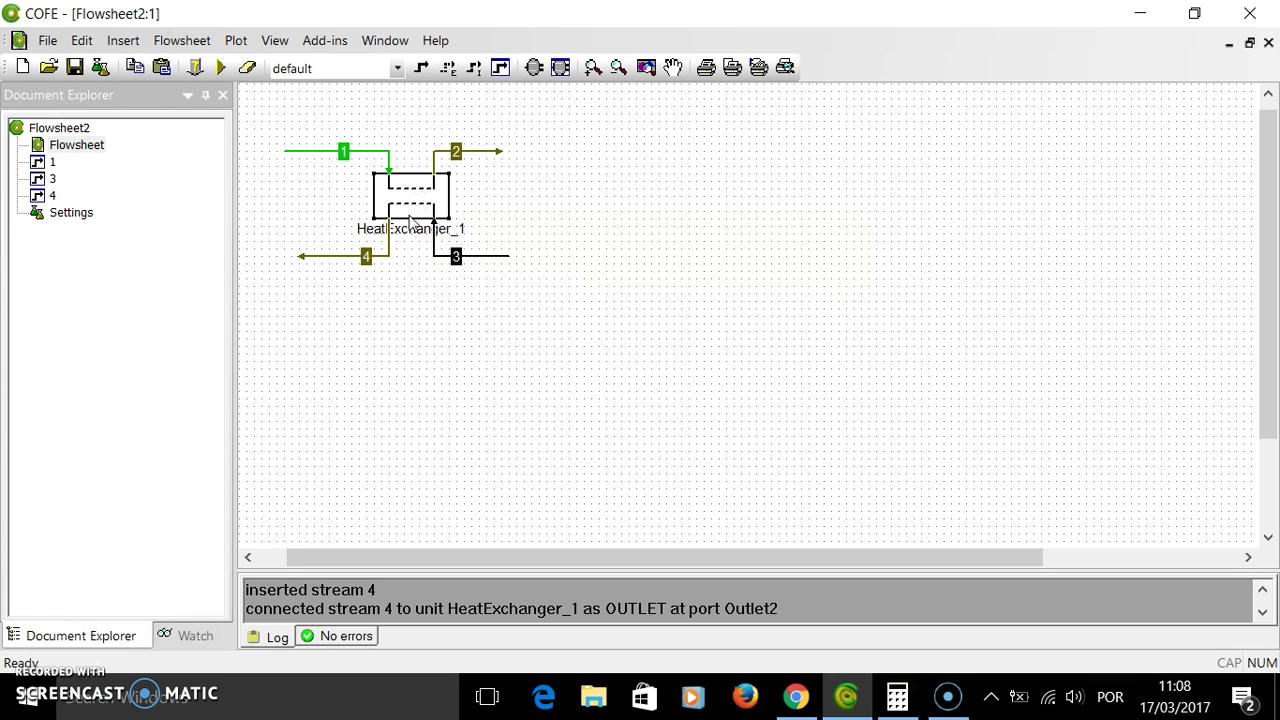
Step: Rename the heat exchanger as HE-101
{"action": "left_click", "coordinate": [410, 227]}
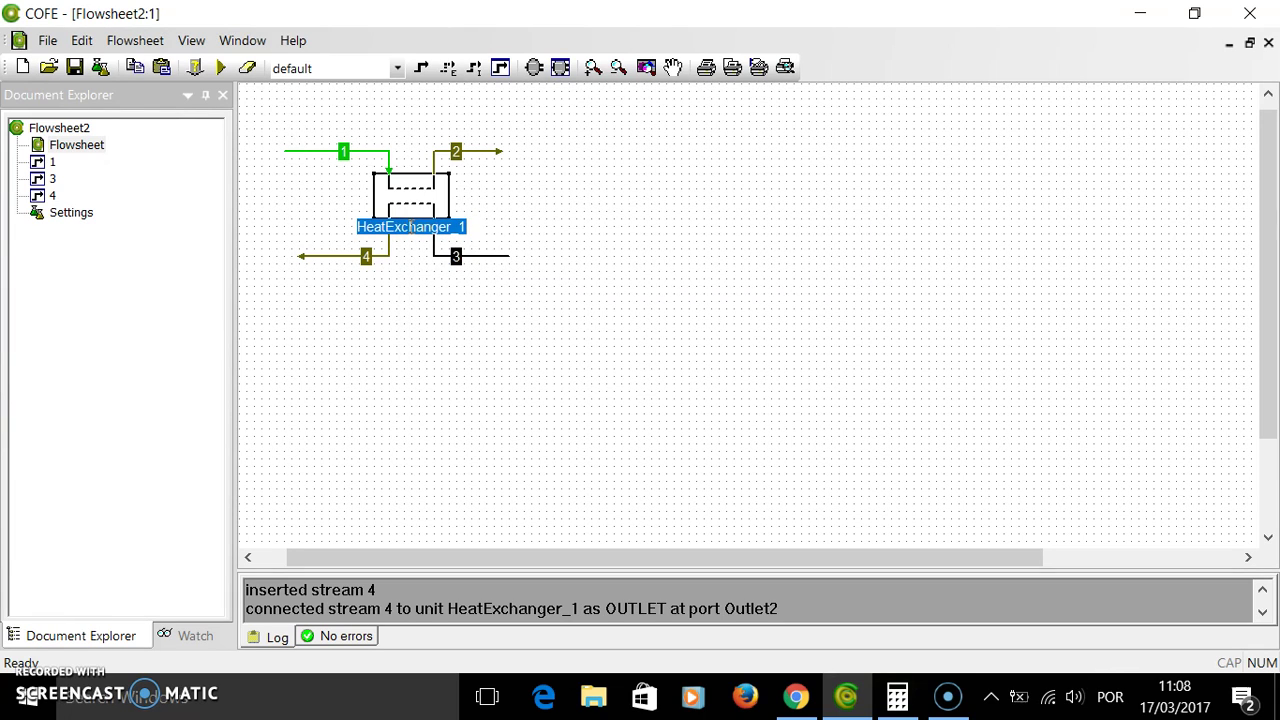
{"action": "key", "text": "BackSpace"}
{"action": "type", "text": "HE"}
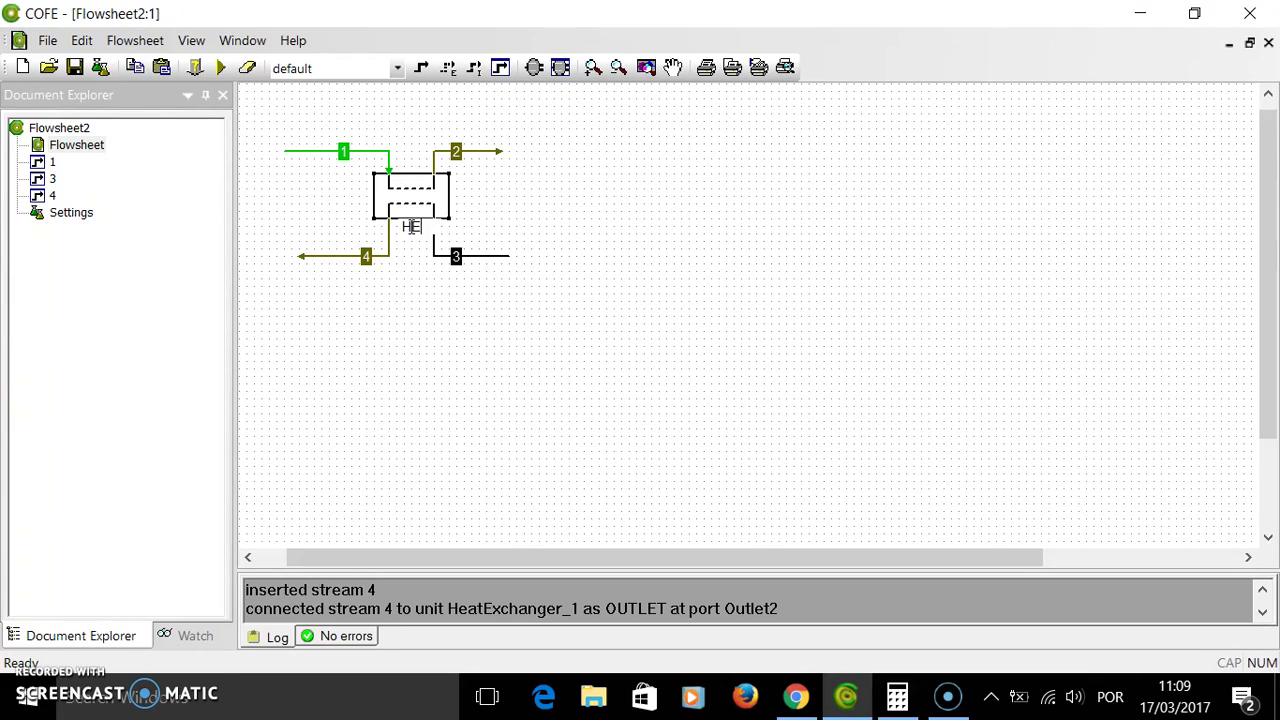
{"action": "type", "text": "-101"}
{"action": "key", "text": "Return"}
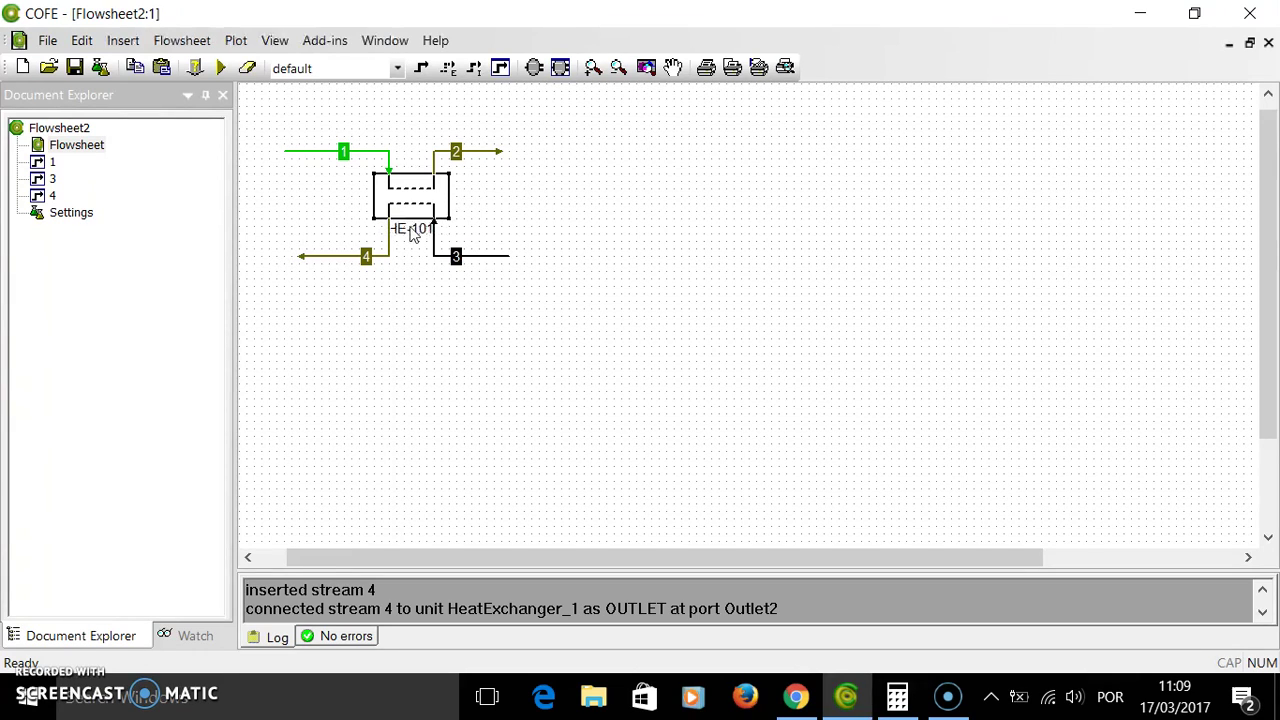
Step: Move the HE-101 label from below the heat exchanger to the left side of its icon
{"action": "right_click", "coordinate": [412, 231]}
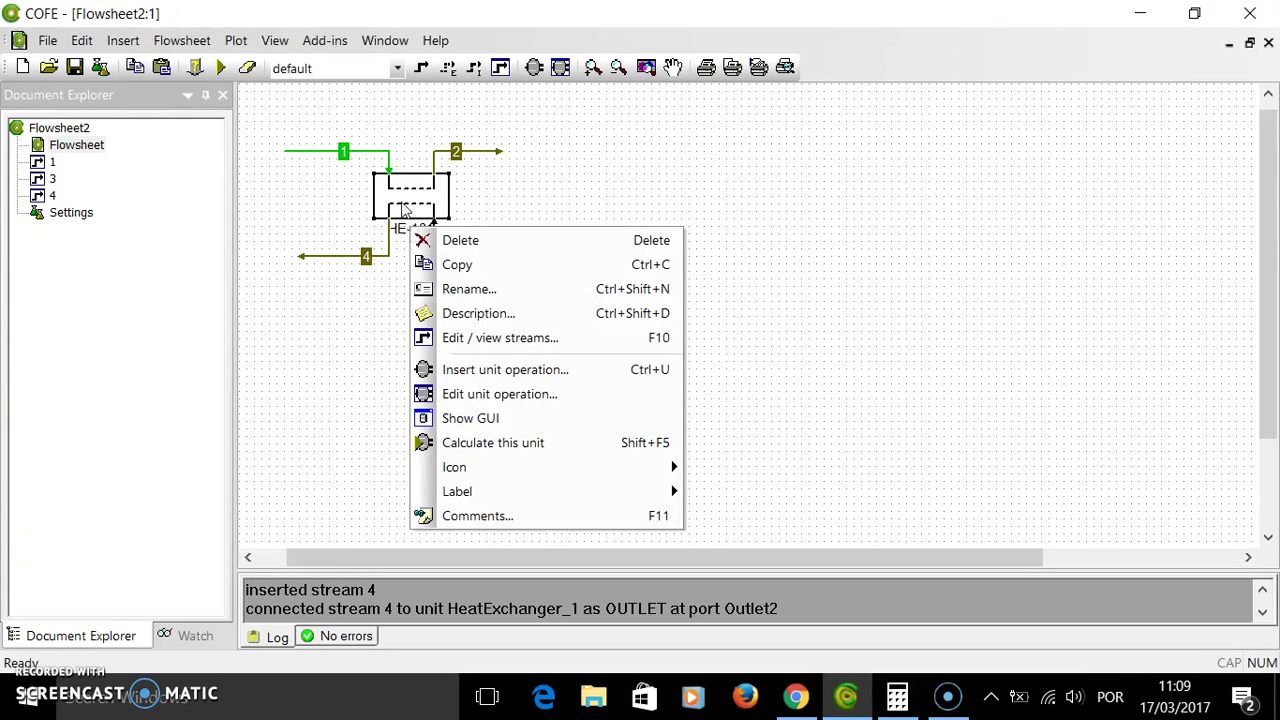
{"action": "mouse_move", "coordinate": [511, 467]}
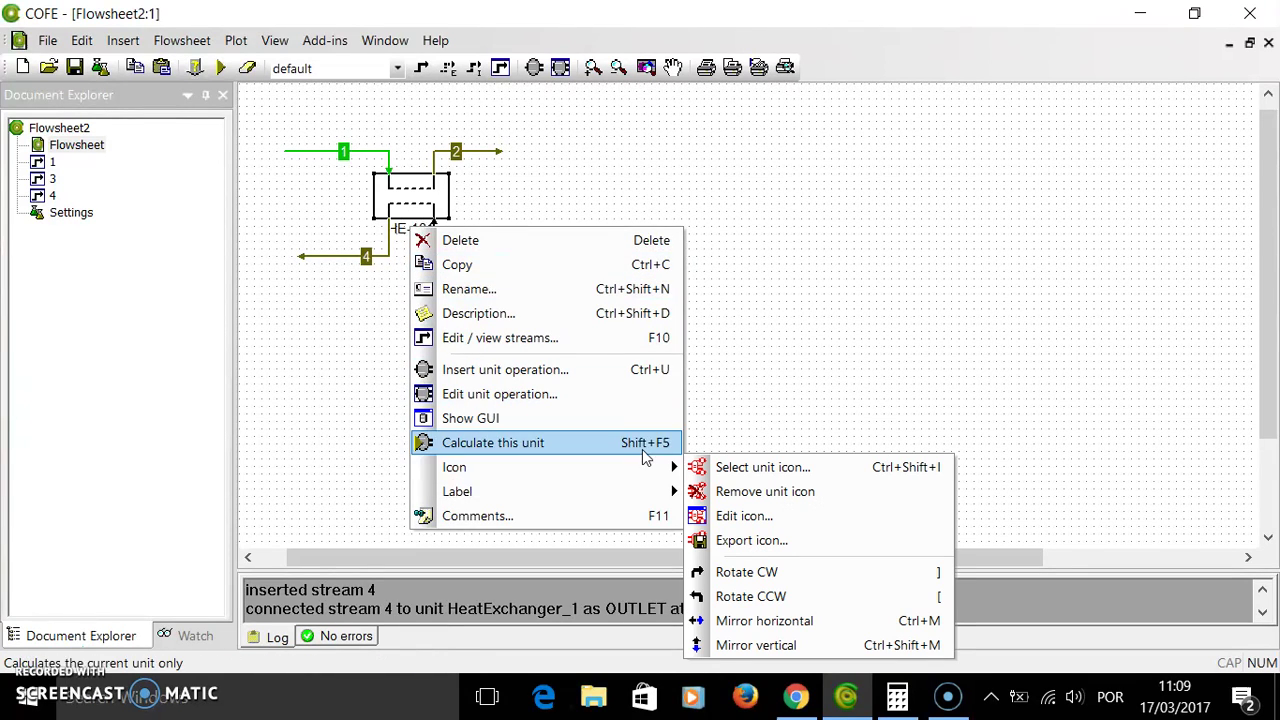
{"action": "mouse_move", "coordinate": [665, 492]}
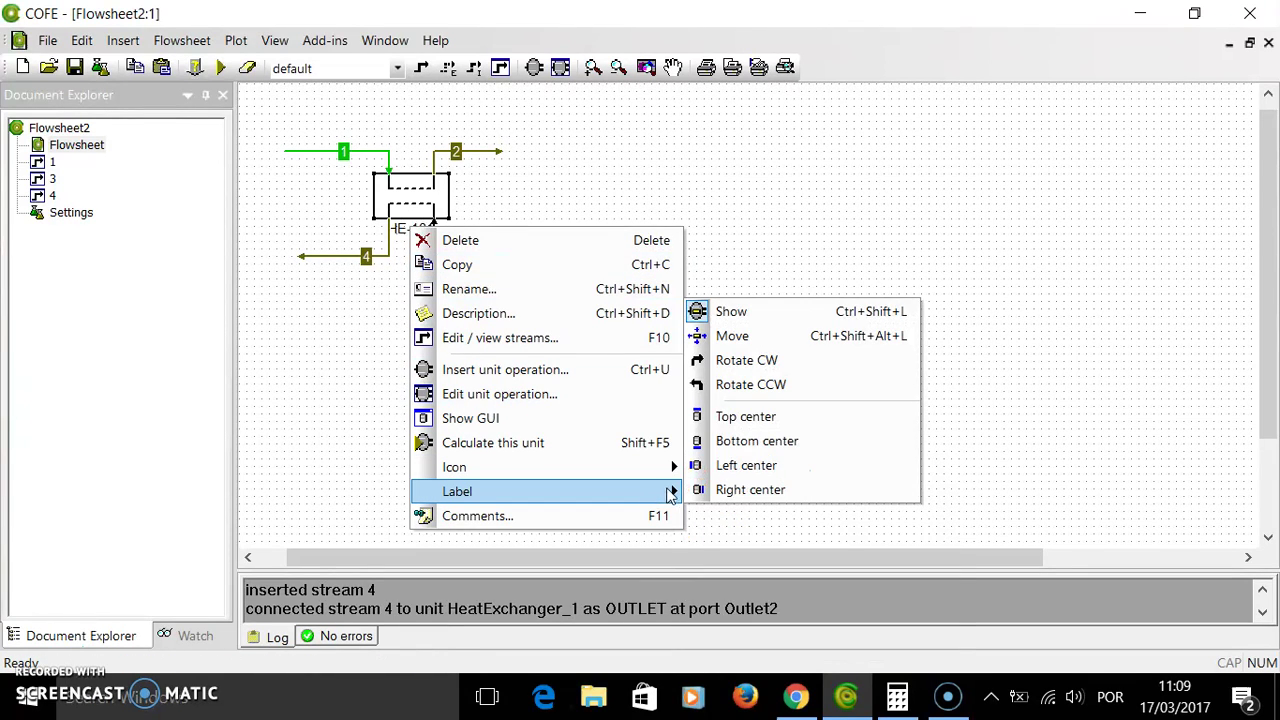
{"action": "left_click", "coordinate": [741, 343]}
{"action": "left_click_drag", "start_coordinate": [416, 229], "coordinate": [347, 193]}
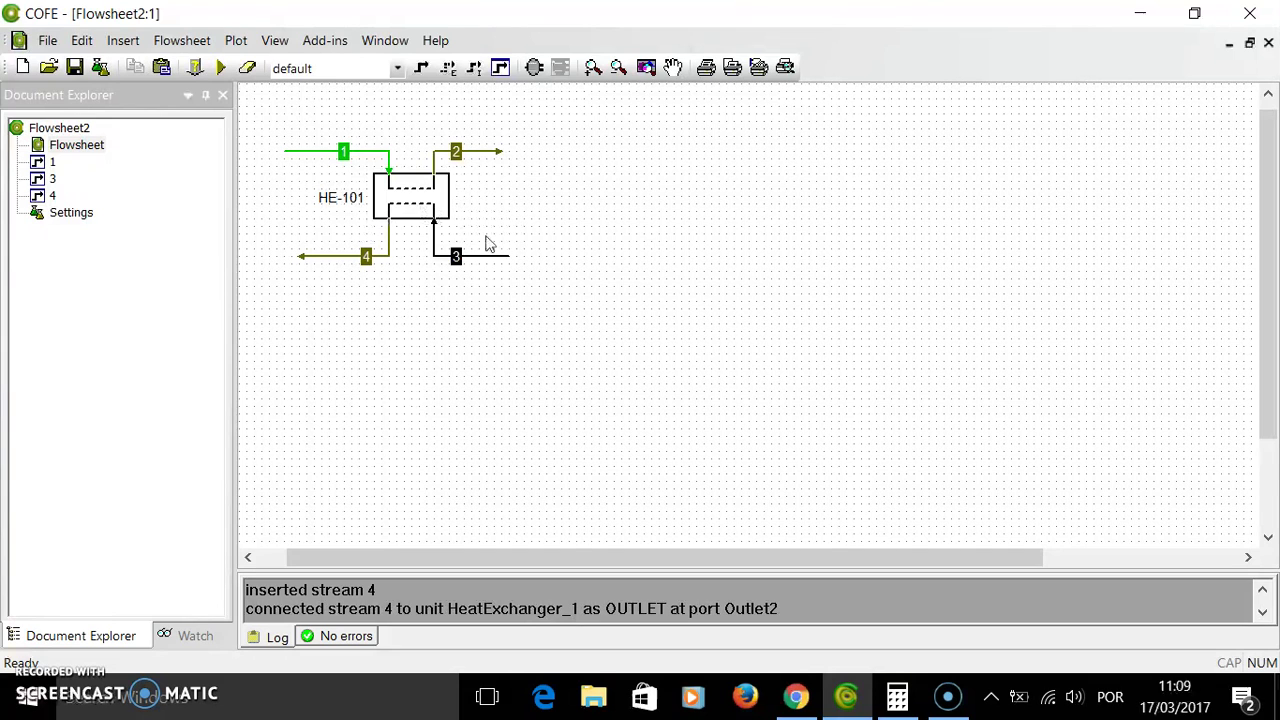
Step: Set the HE-101 specification type to Temperature with a value of 313.15 K and return to the flowsheet
{"action": "double_click", "coordinate": [445, 203]}
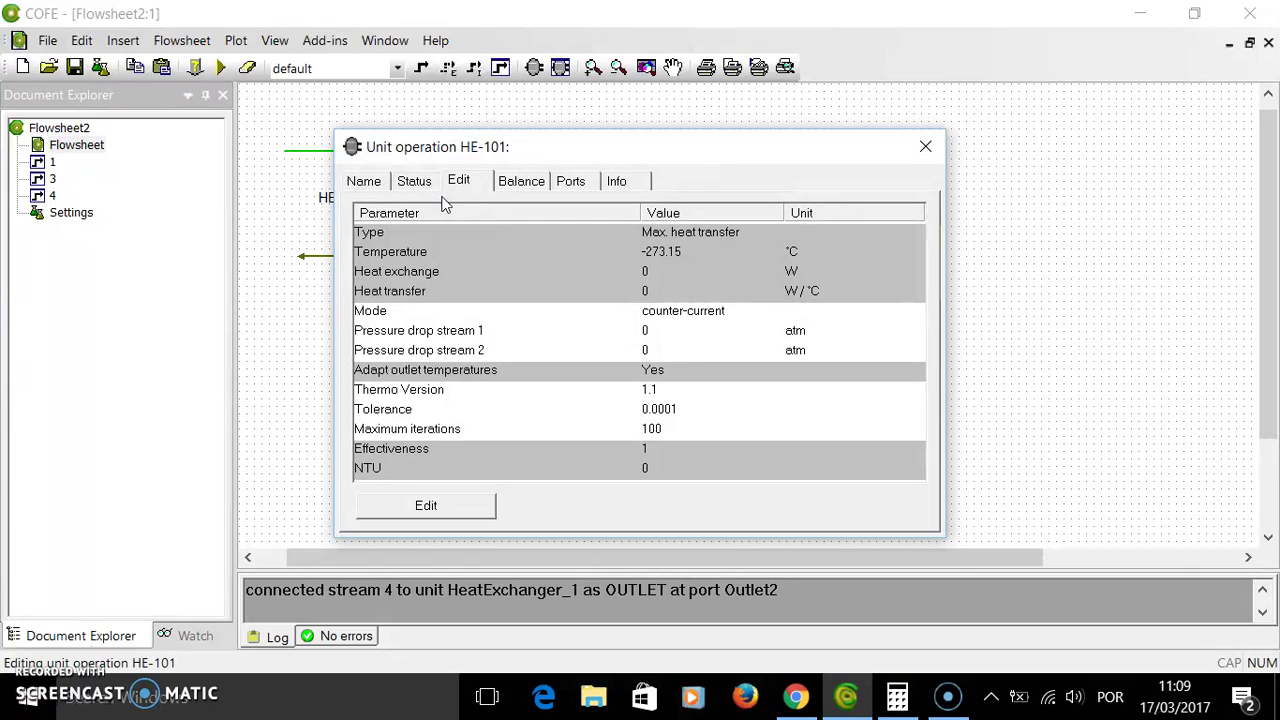
{"action": "left_click", "coordinate": [459, 507]}
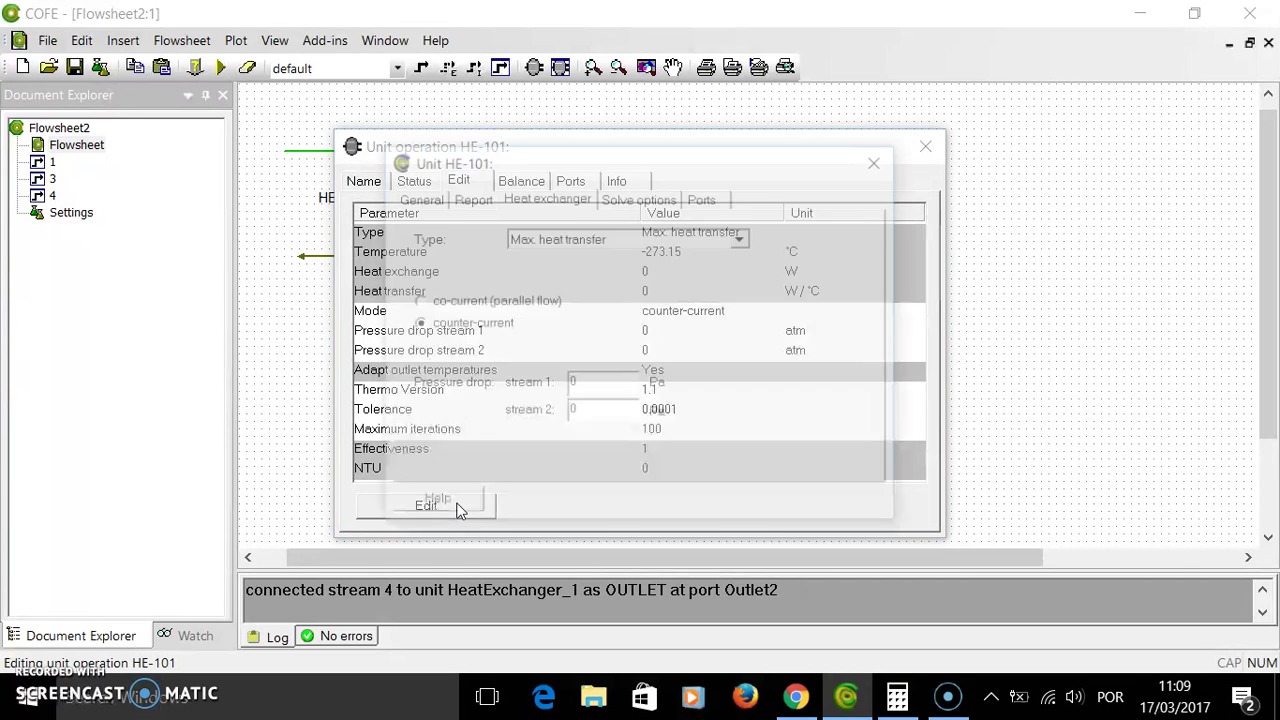
{"action": "left_click", "coordinate": [562, 240]}
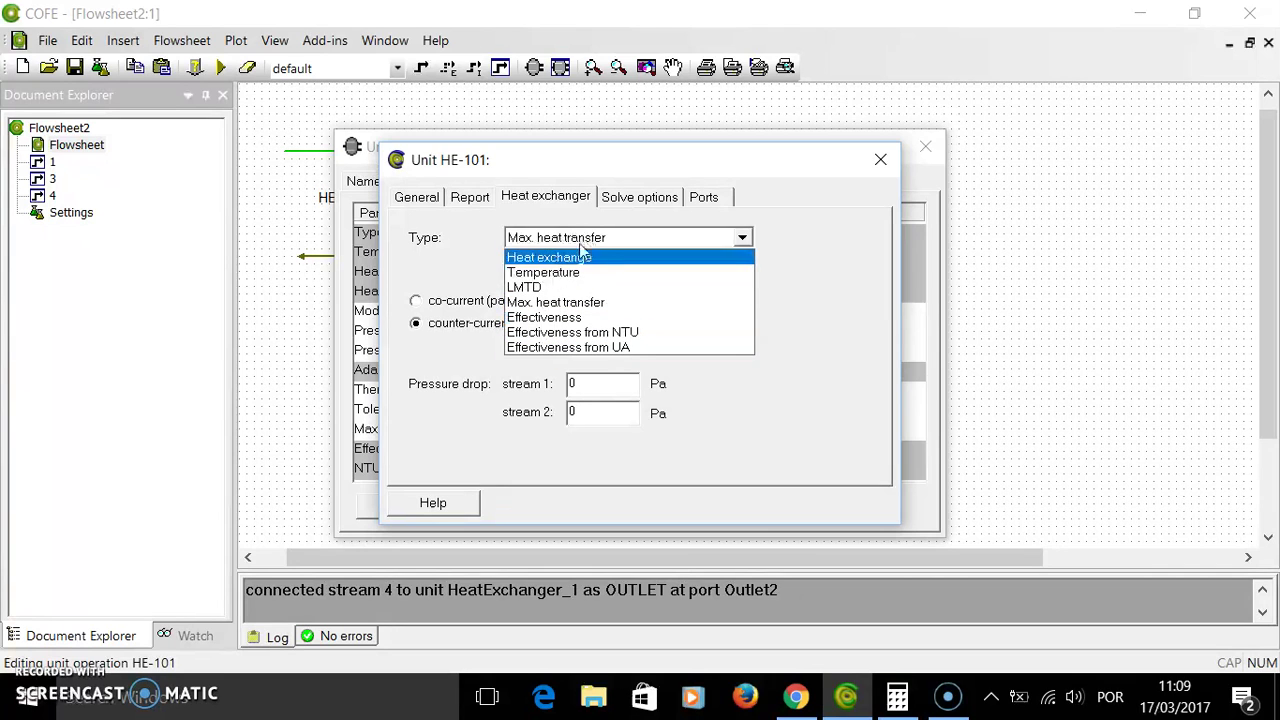
{"action": "left_click", "coordinate": [558, 272]}
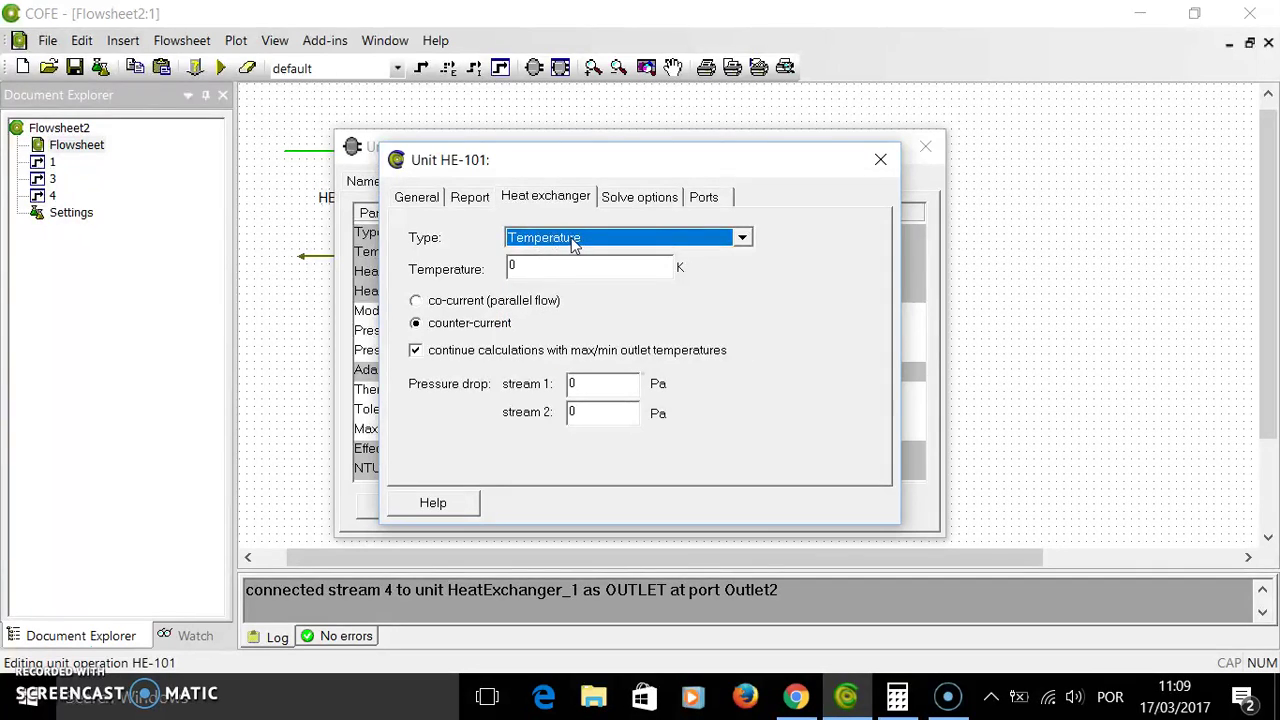
{"action": "double_click", "coordinate": [513, 272]}
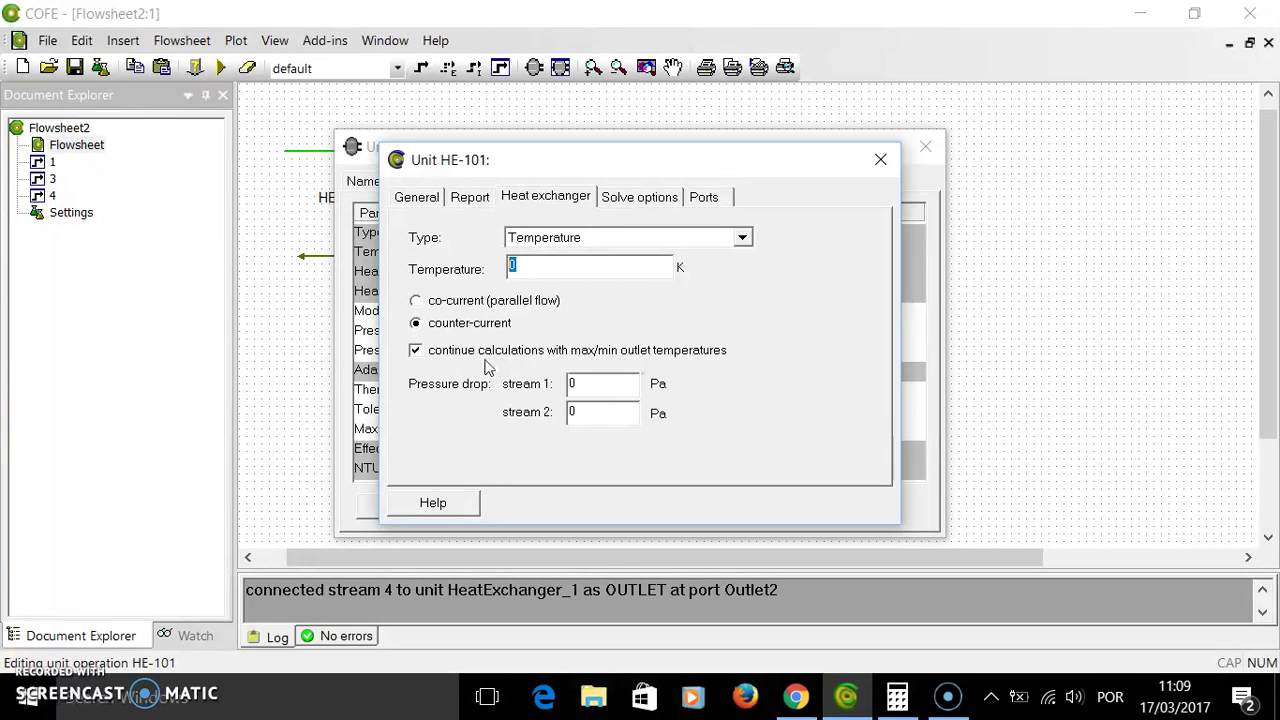
{"action": "type", "text": "313.15"}
{"action": "key", "text": "Escape"}
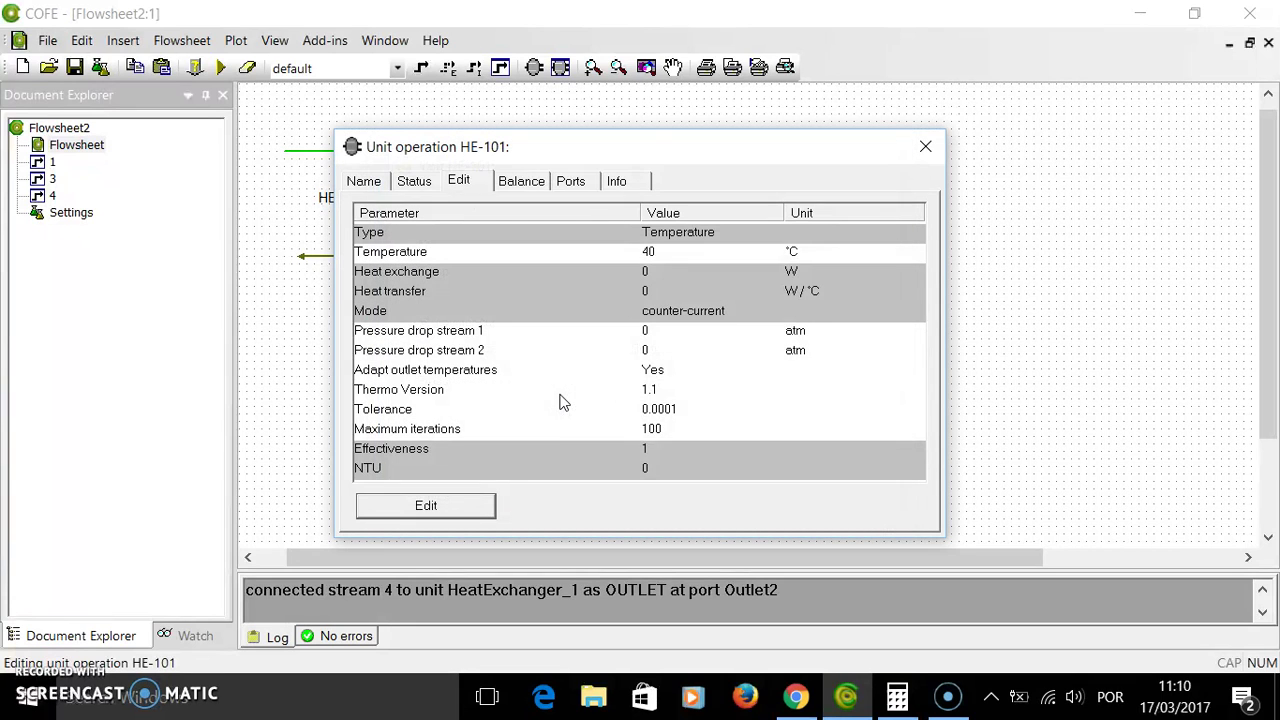
{"action": "left_click", "coordinate": [926, 148]}
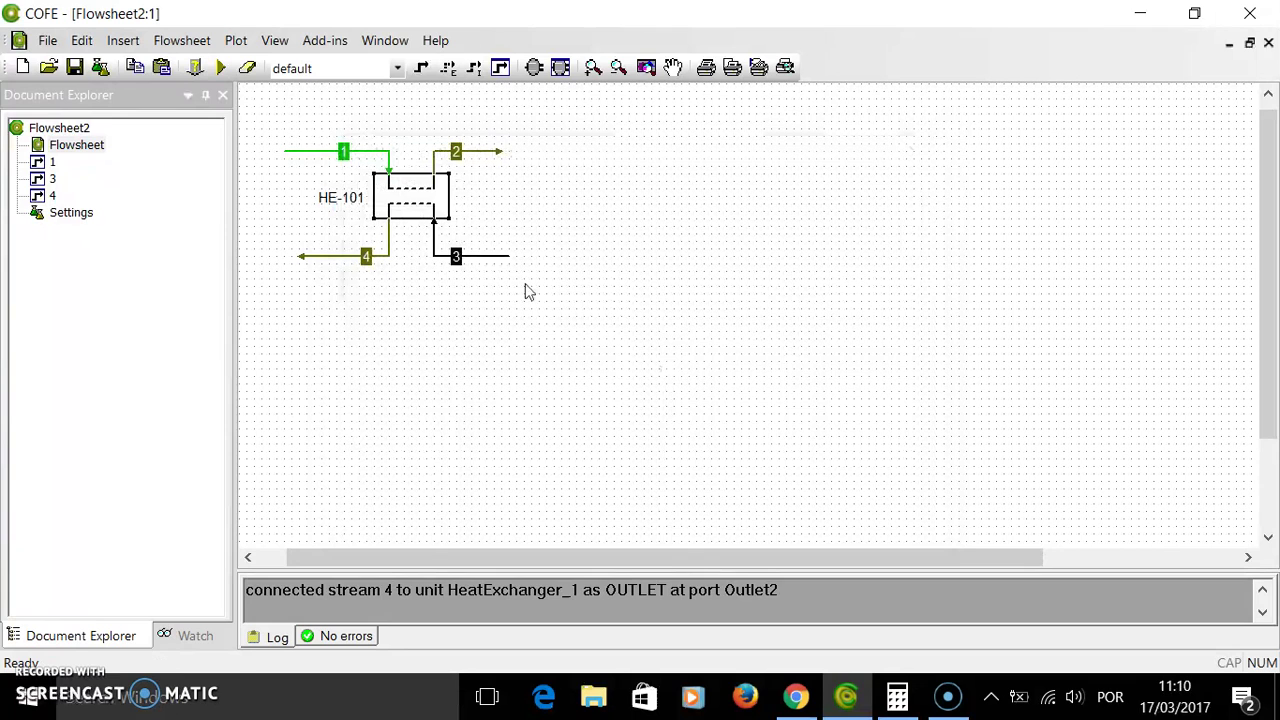
Step: Check the flowsheet specification for completeness and solve the flowsheet
{"action": "left_click", "coordinate": [194, 67]}
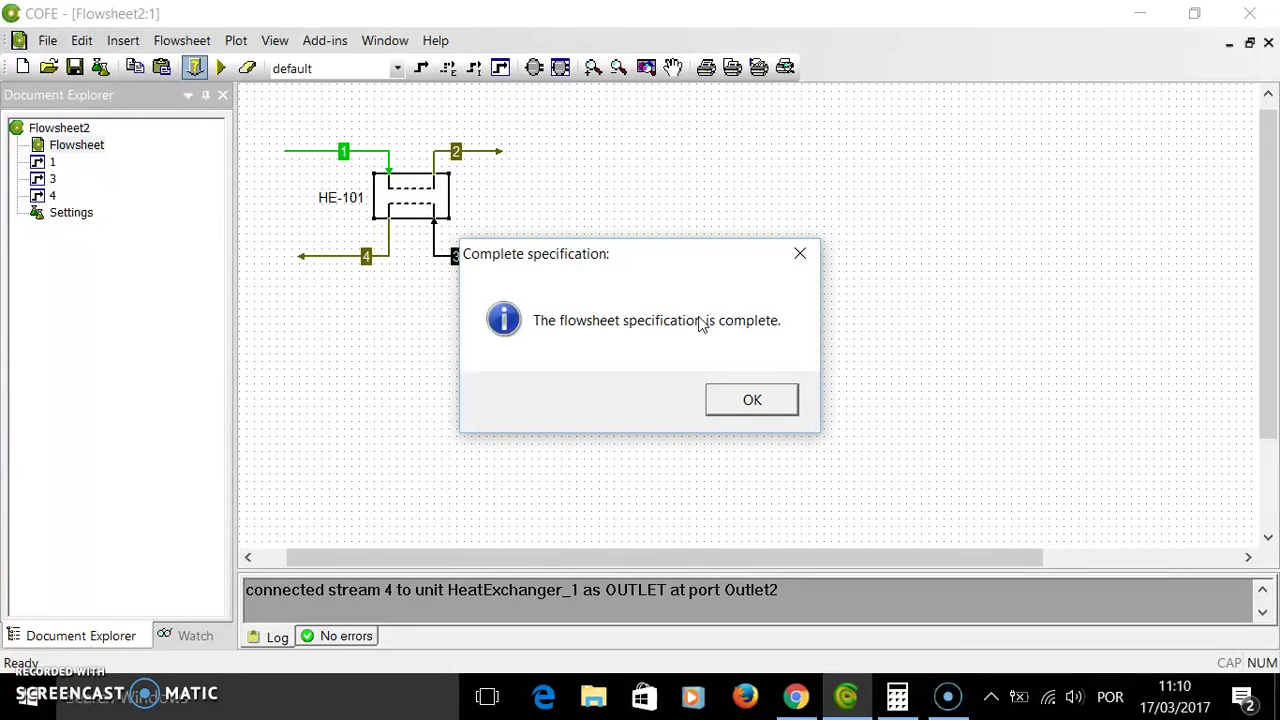
{"action": "left_click", "coordinate": [745, 405]}
{"action": "left_click", "coordinate": [221, 67]}
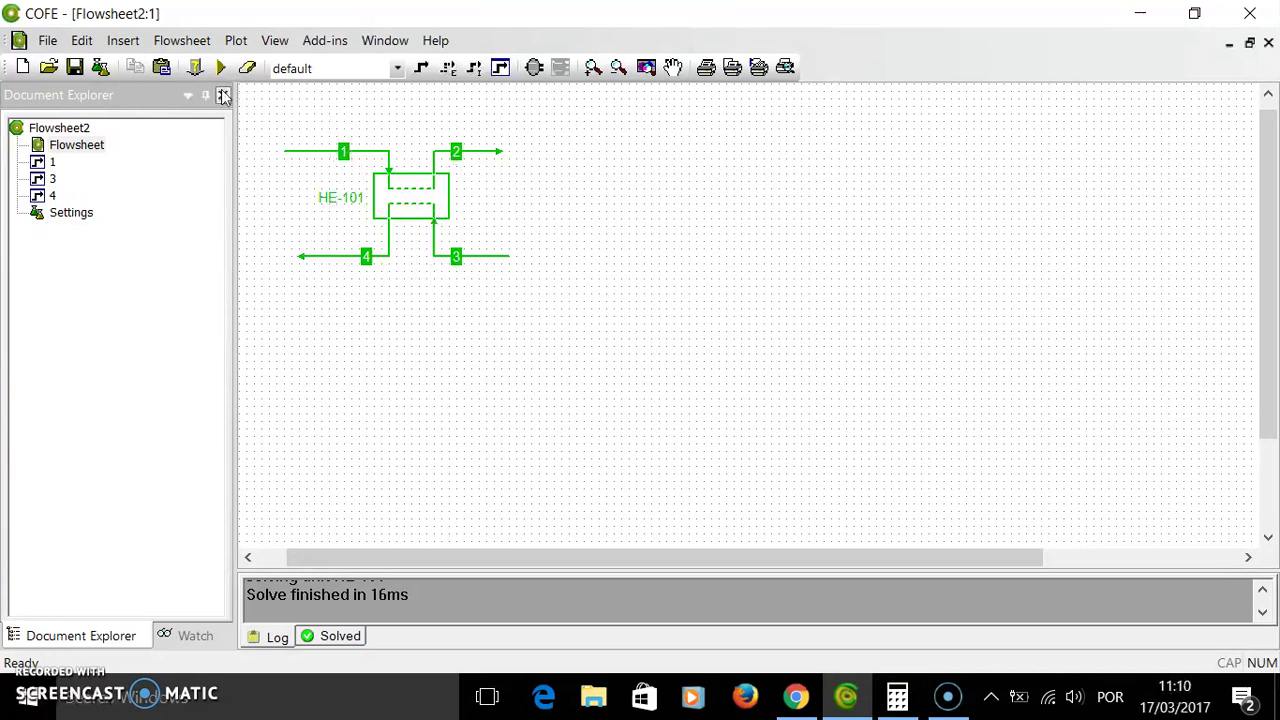
Step: Insert a stream report to the right of the heat exchanger that includes streams 1, 3, 2 and 4
{"action": "left_click", "coordinate": [123, 41]}
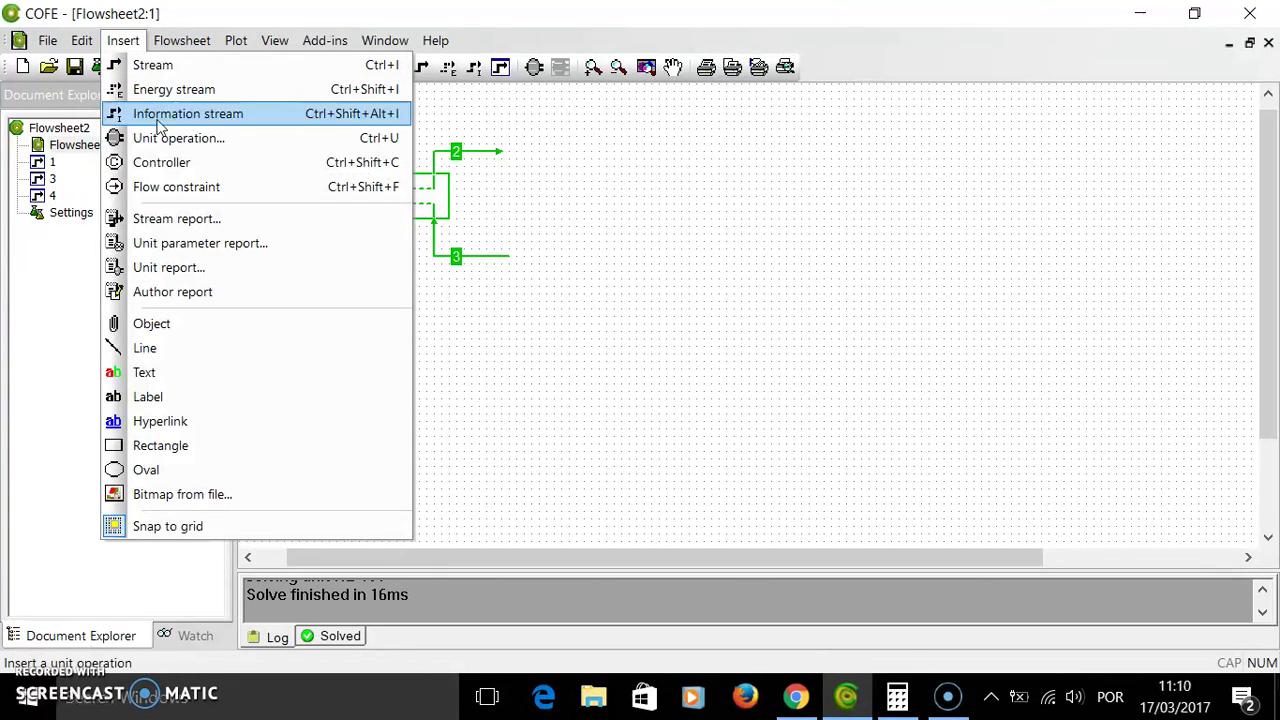
{"action": "left_click", "coordinate": [200, 218]}
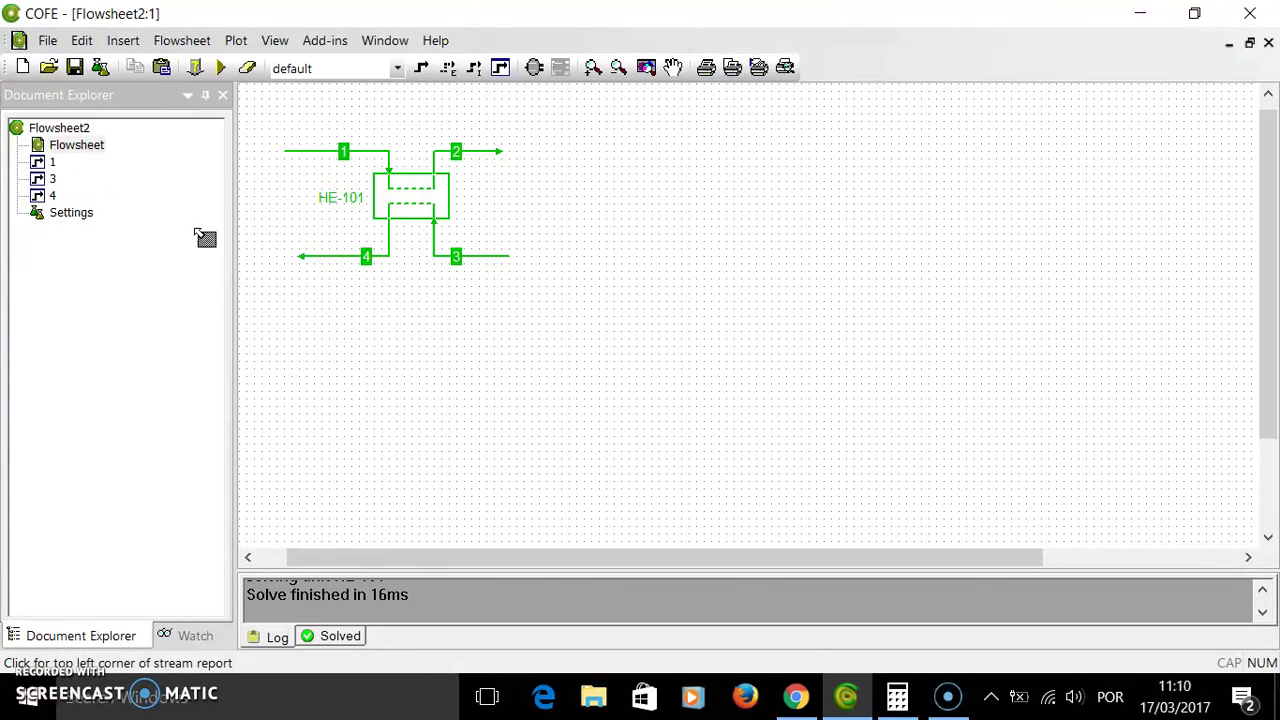
{"action": "left_click", "coordinate": [611, 133]}
{"action": "left_click", "coordinate": [396, 217]}
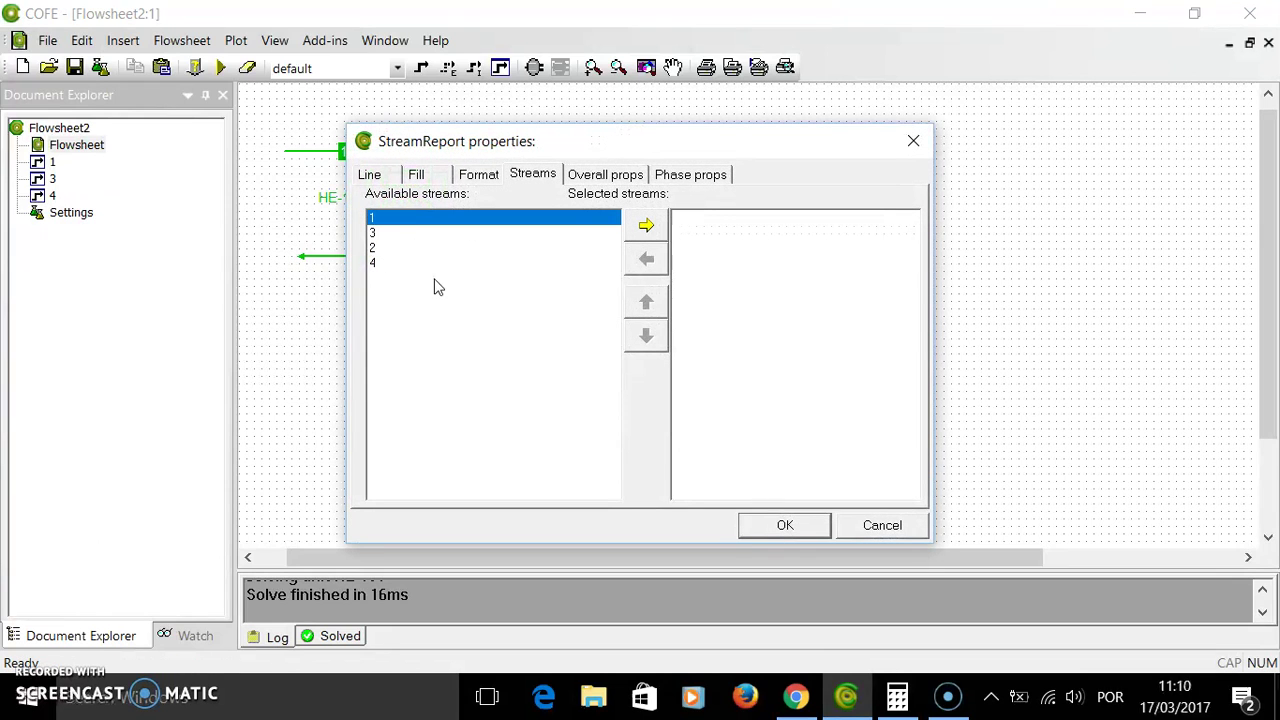
{"action": "left_click", "coordinate": [398, 266], "text": "shift"}
{"action": "left_click", "coordinate": [645, 228]}
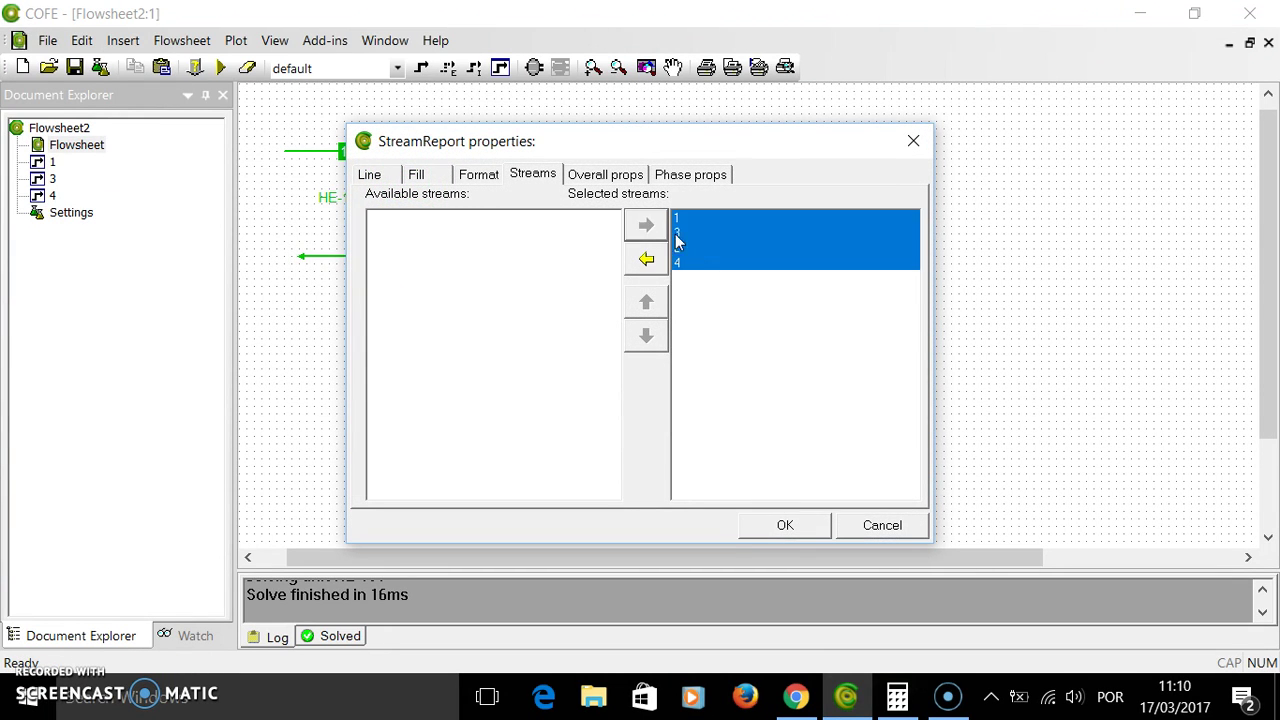
{"action": "left_click", "coordinate": [796, 531]}
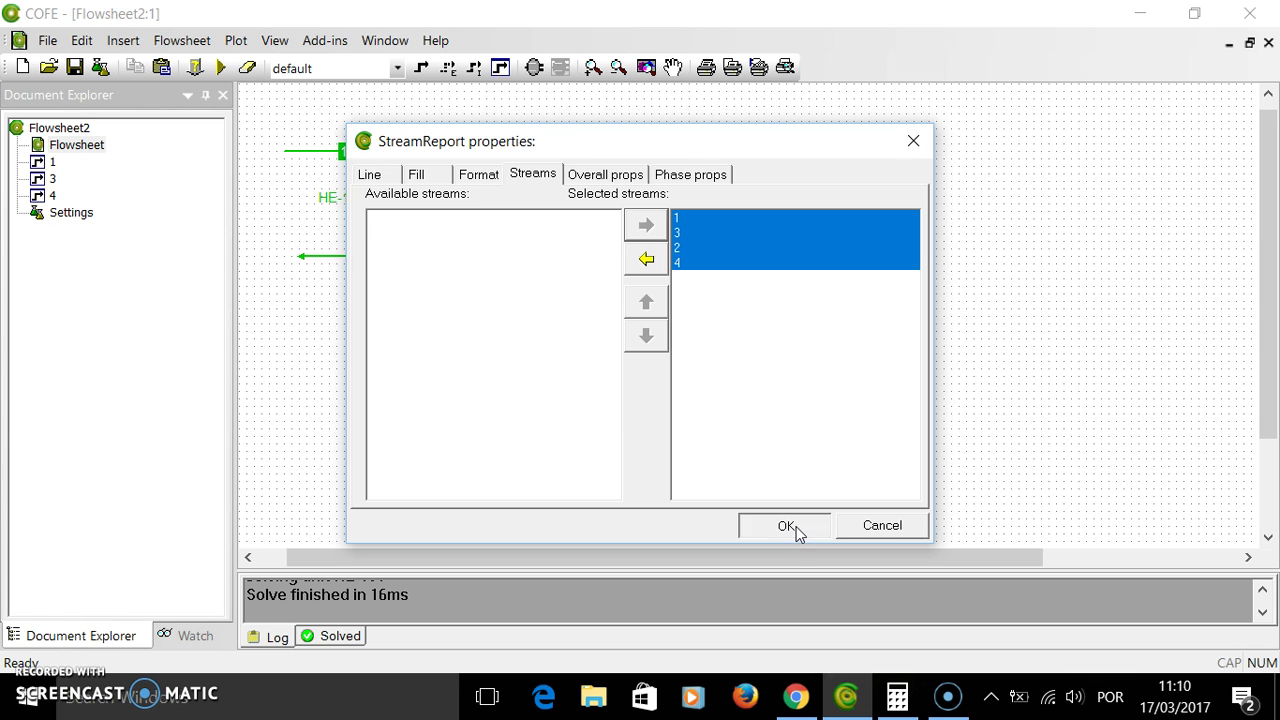
Step: Add the phase fraction property to the stream report and shift the report table slightly upward
{"action": "double_click", "coordinate": [782, 200]}
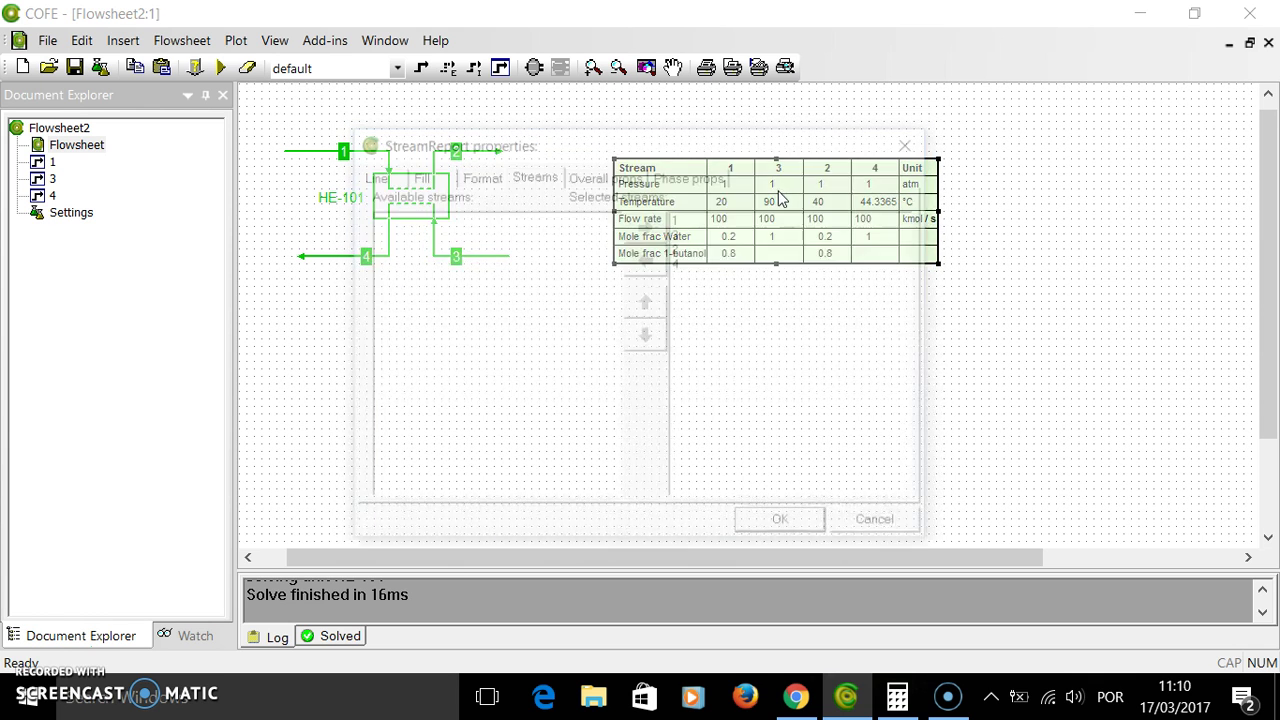
{"action": "left_click", "coordinate": [690, 176]}
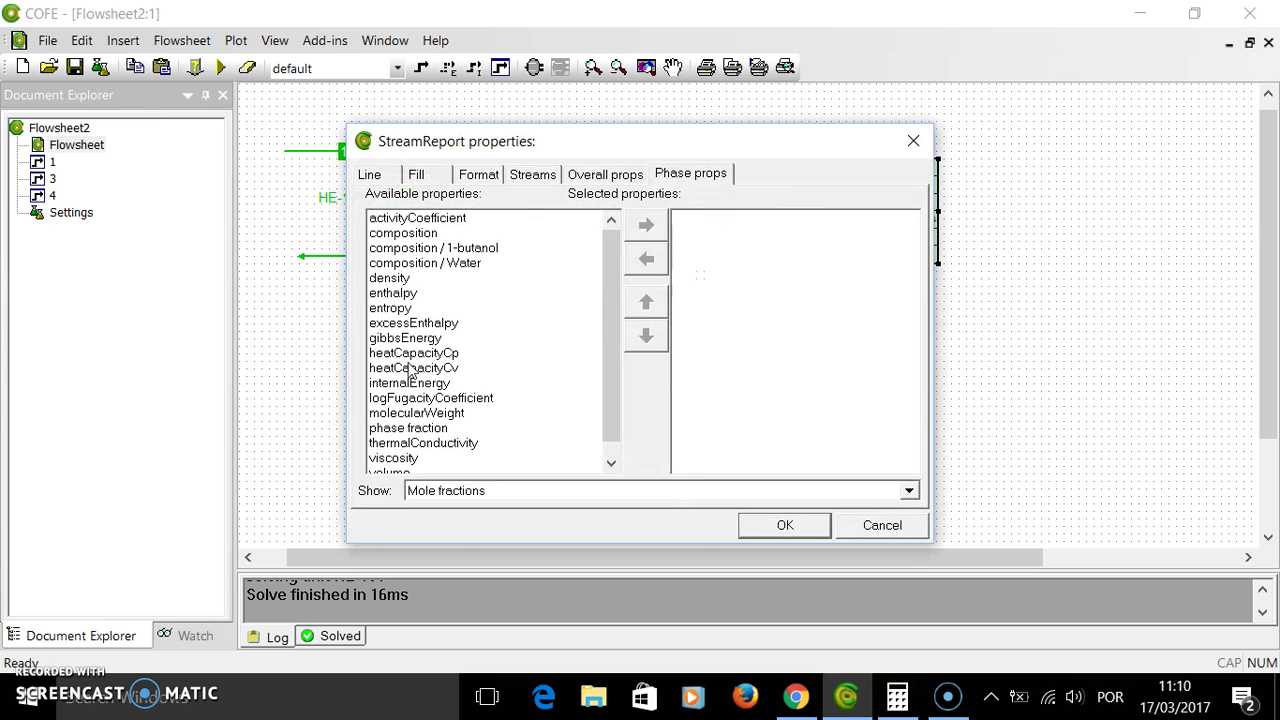
{"action": "left_click", "coordinate": [425, 428]}
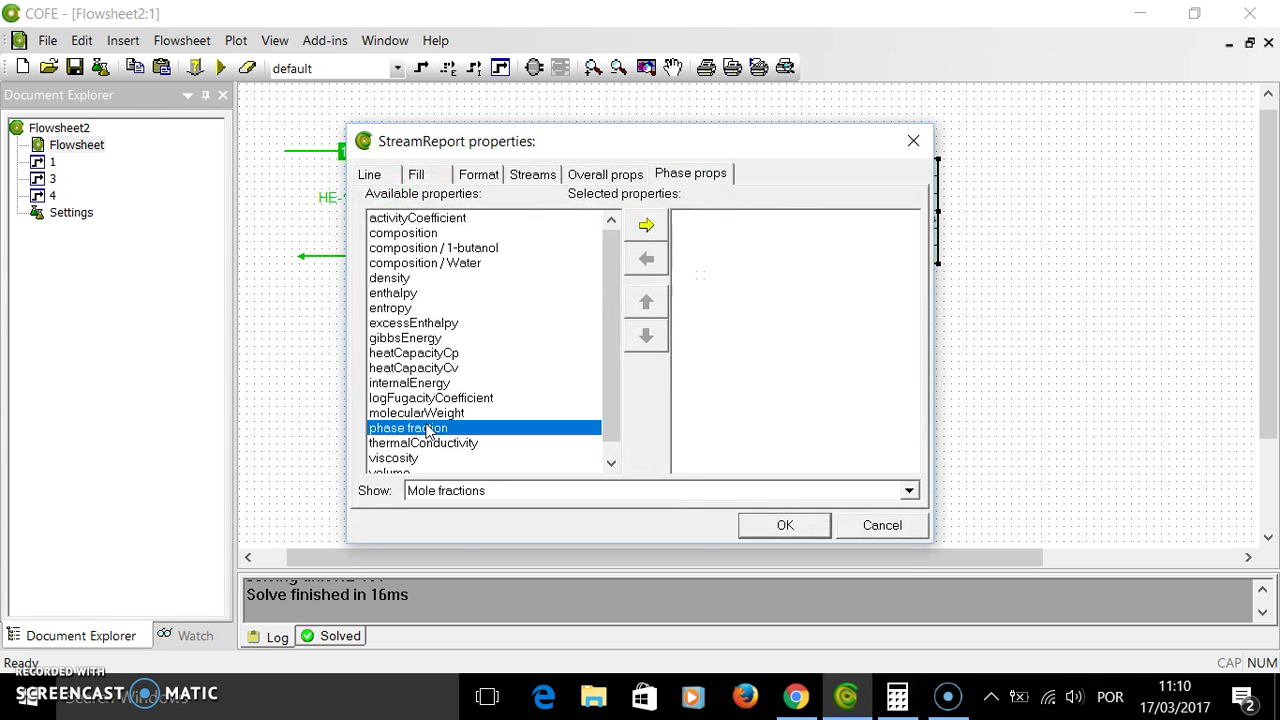
{"action": "left_click", "coordinate": [648, 226]}
{"action": "left_click", "coordinate": [760, 523]}
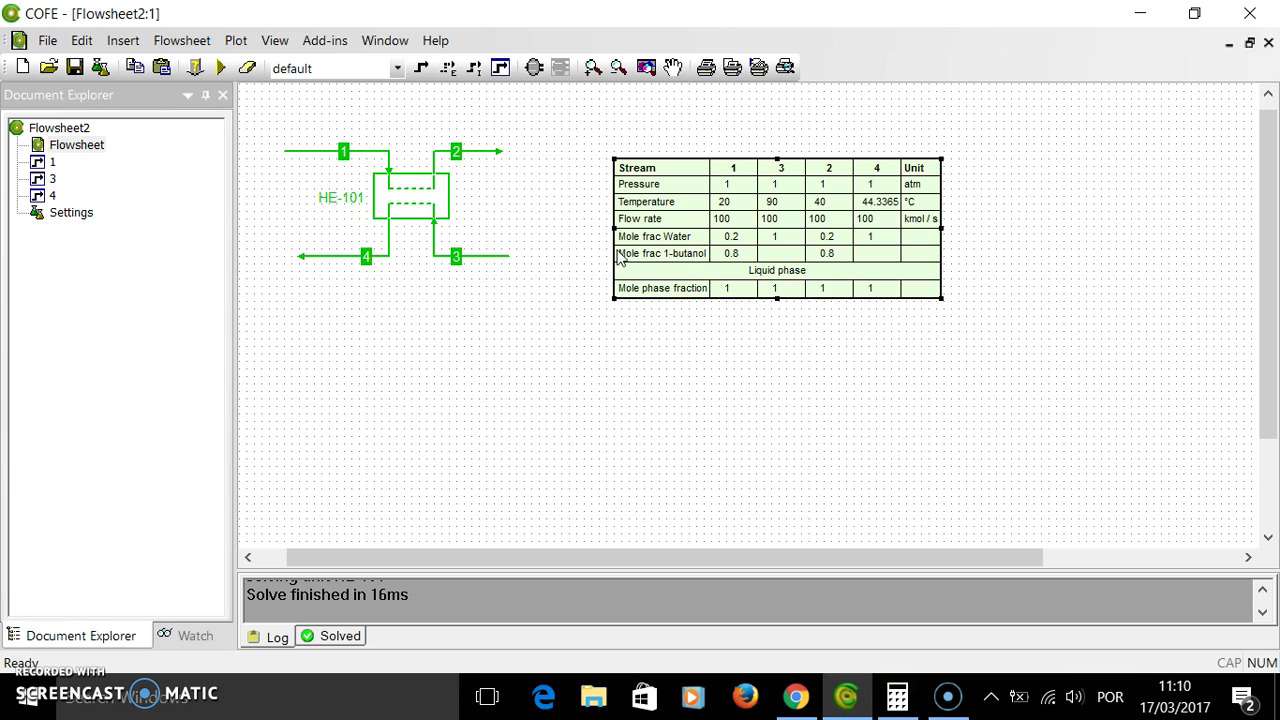
{"action": "left_click_drag", "start_coordinate": [782, 167], "coordinate": [790, 143]}
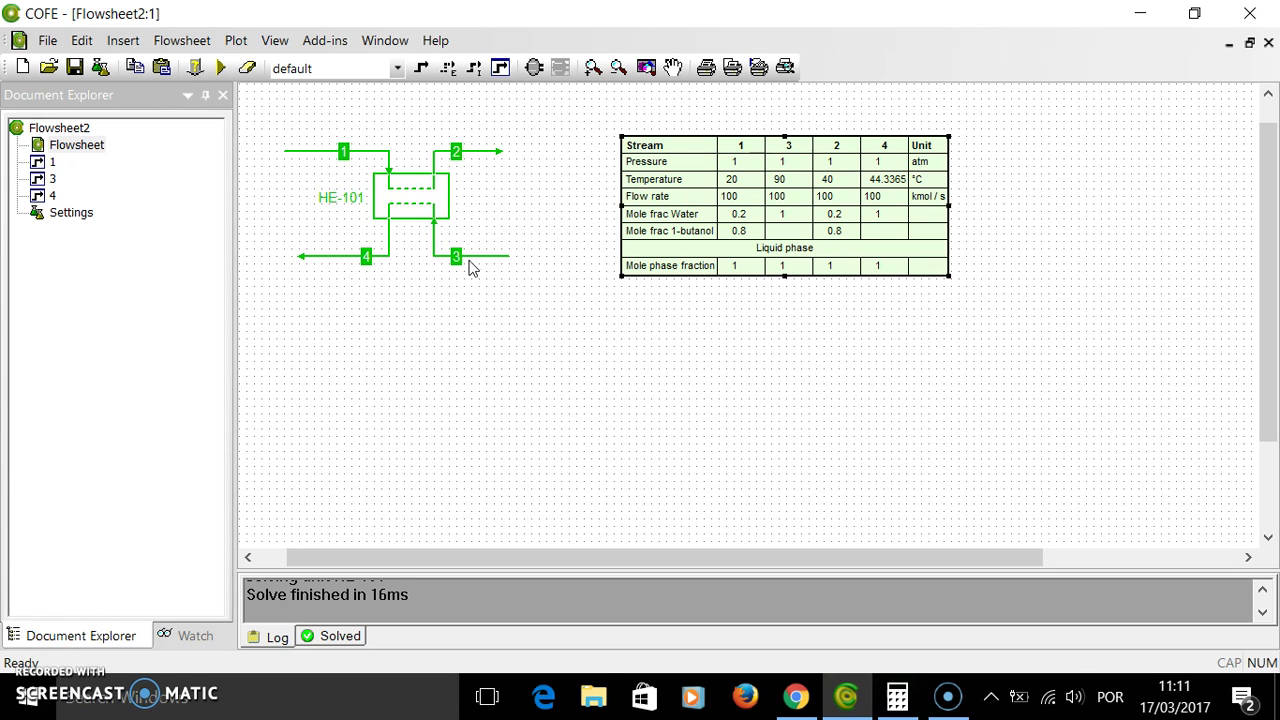
Step: Review the type, conditions and phase of streams 3, 2, 4 and 1 on the solved flowsheet
{"action": "mouse_move", "coordinate": [467, 259]}
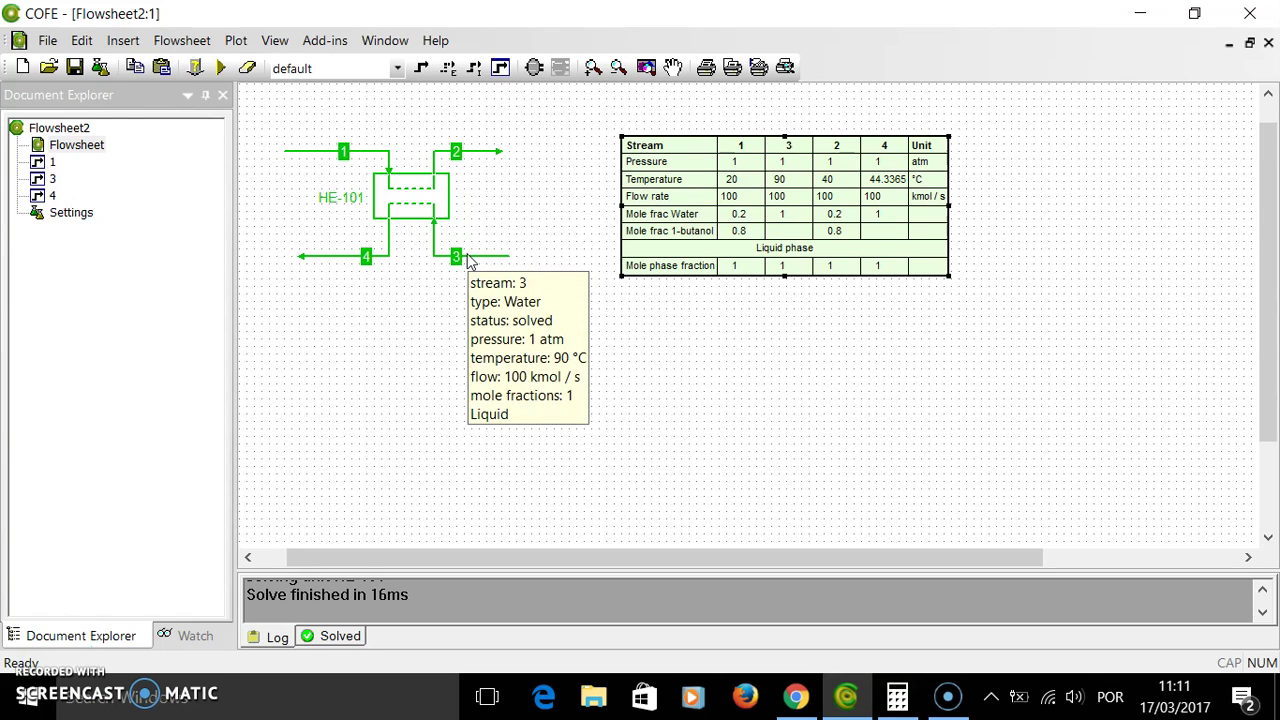
{"action": "mouse_move", "coordinate": [490, 158]}
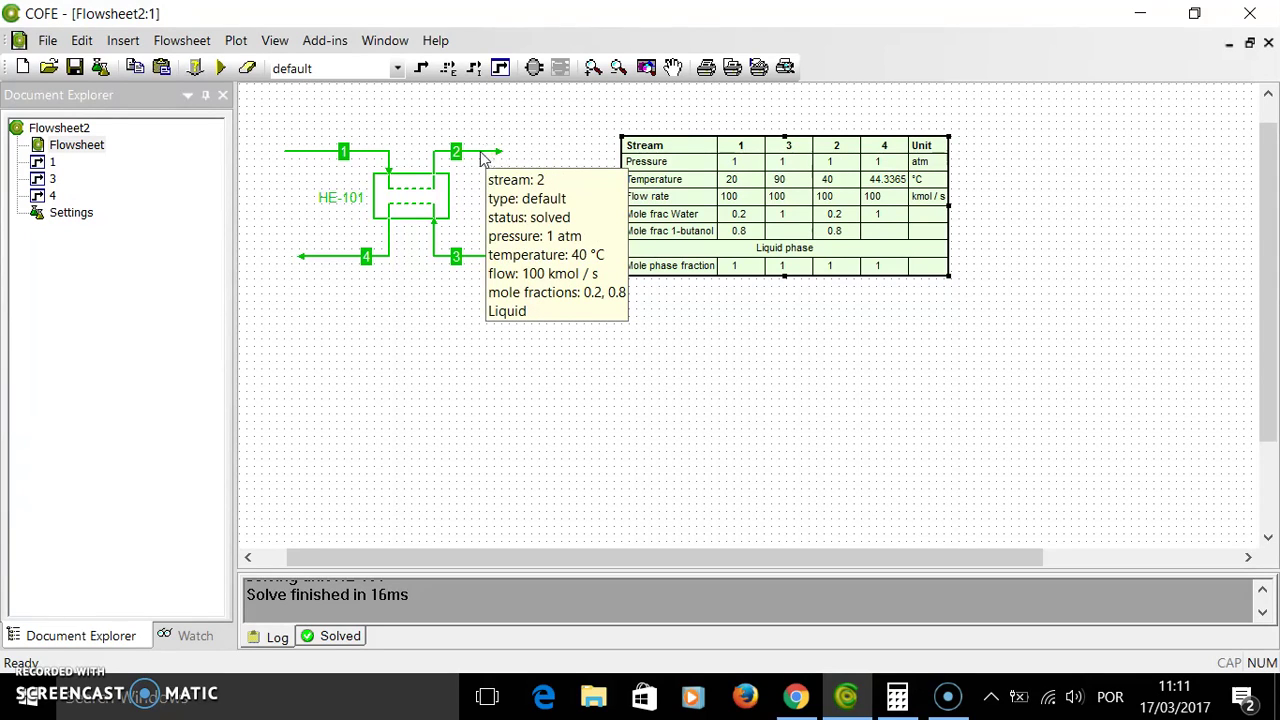
{"action": "mouse_move", "coordinate": [333, 262]}
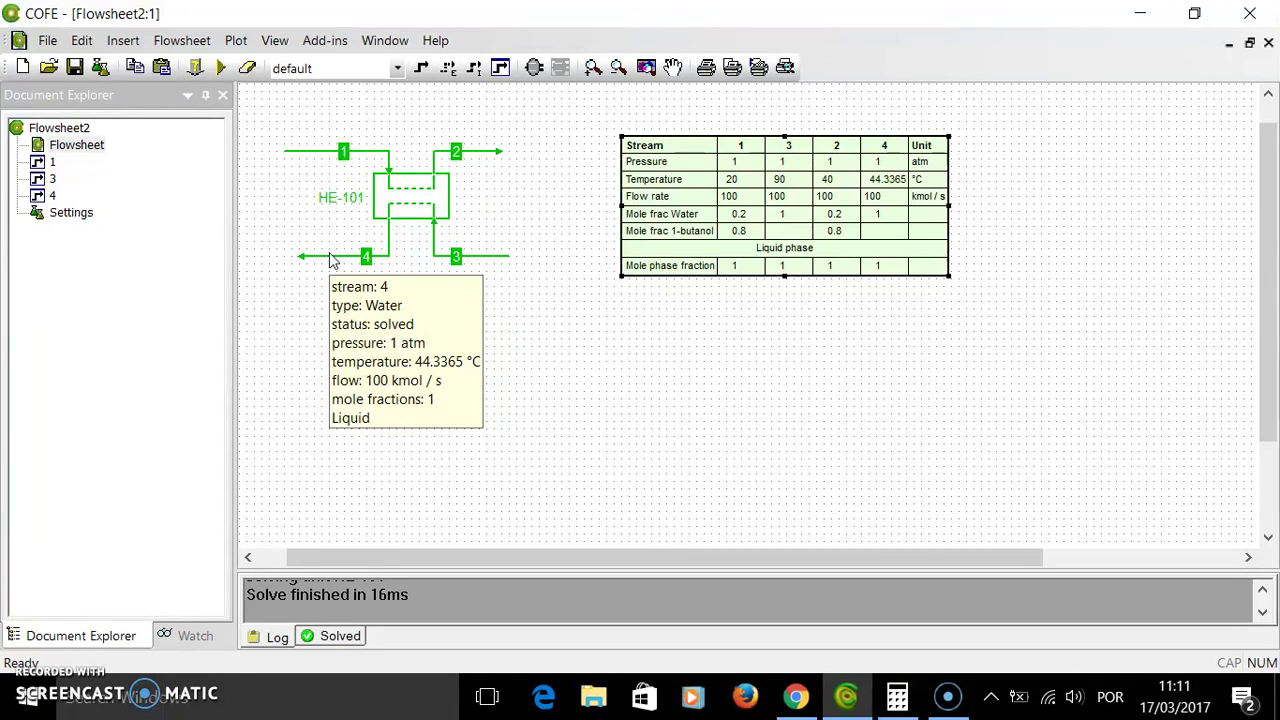
{"action": "mouse_move", "coordinate": [333, 156]}
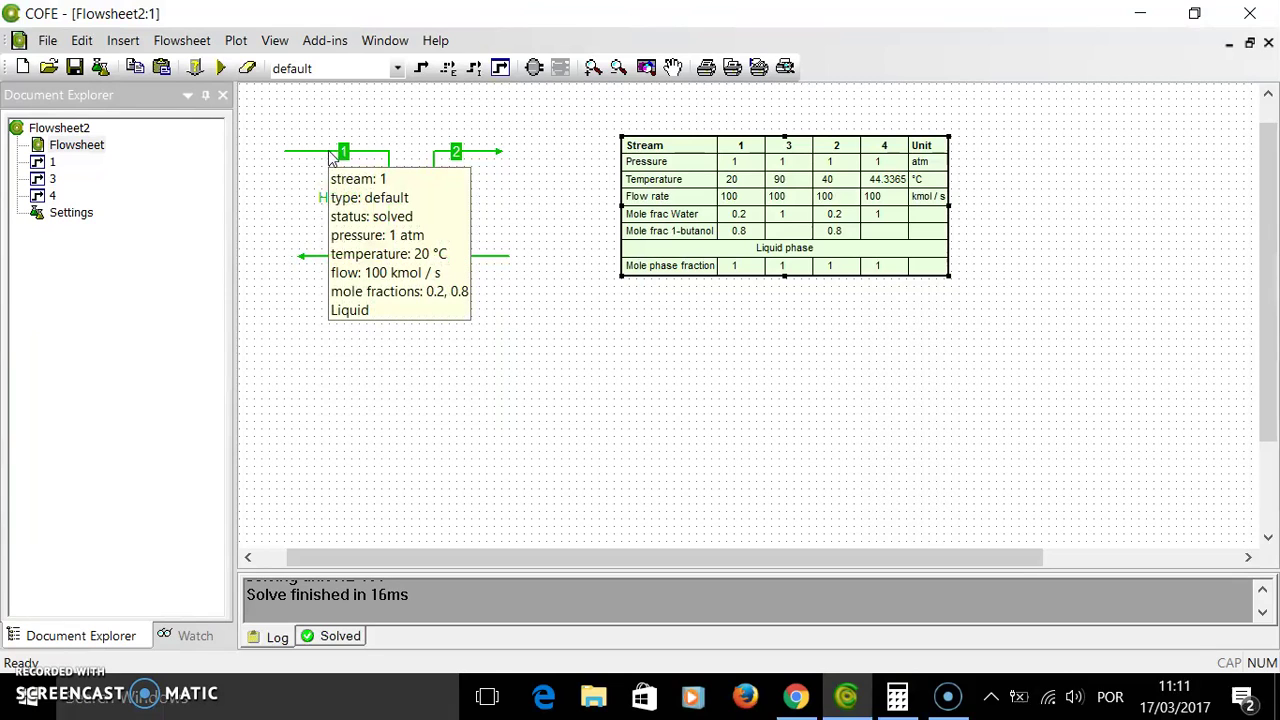